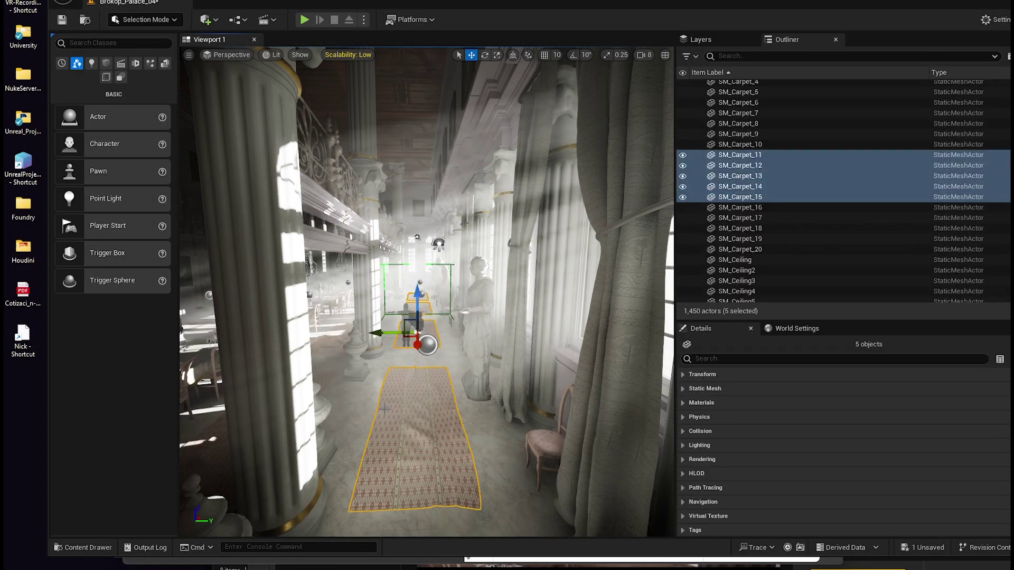
# Examine the palace hall scene, moving closer to the carpeted aisle and the character standing beside the column
pyautogui.scroll(3, 390, 363)
pyautogui.scroll(-2, 407, 373)
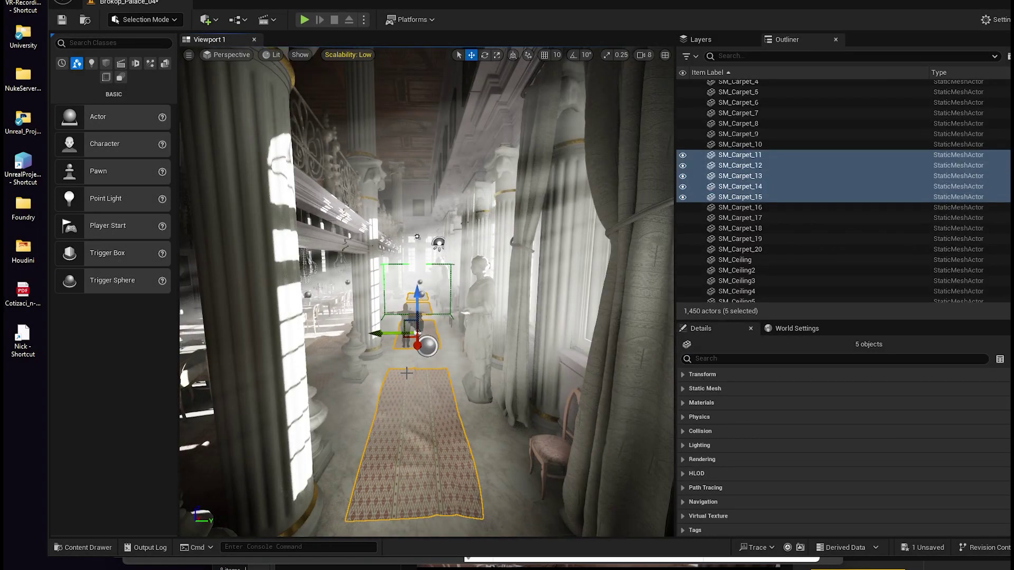
pyautogui.click(403, 331)
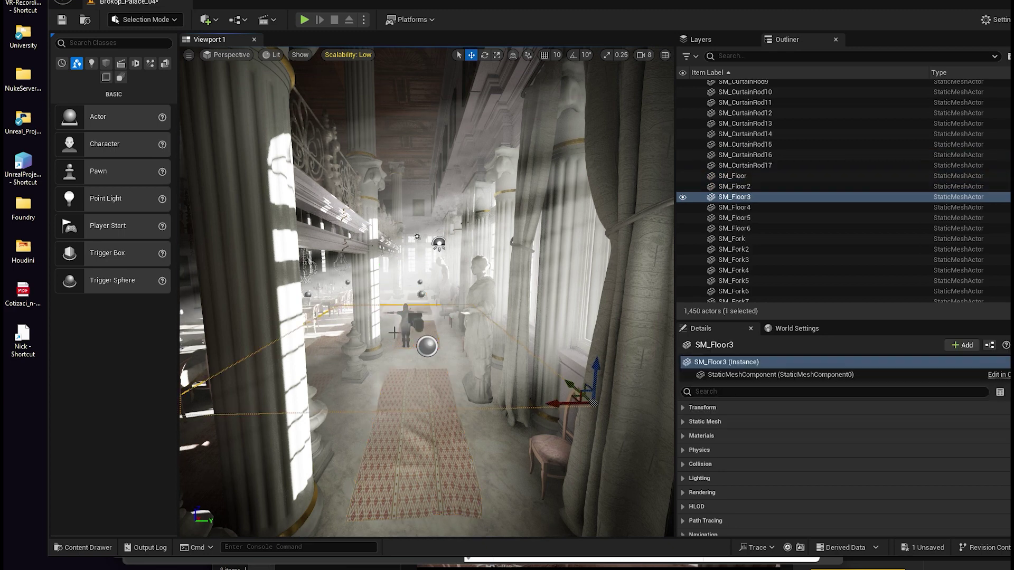
pyautogui.click(400, 327)
pyautogui.press('f')
pyautogui.keyDown('alt'); pyautogui.moveTo(412, 360); pyautogui.dragTo(549, 385); pyautogui.keyUp('alt')
pyautogui.keyDown('alt'); pyautogui.moveTo(412, 360); pyautogui.dragTo(338, 359, button='right'); pyautogui.keyUp('alt')
pyautogui.keyDown('alt'); pyautogui.moveTo(412, 359); pyautogui.dragTo(285, 301); pyautogui.keyUp('alt')
pyautogui.click(391, 344)
pyautogui.keyDown('alt'); pyautogui.moveTo(391, 343); pyautogui.dragTo(364, 335); pyautogui.keyUp('alt')
pyautogui.scroll(5, 427, 292)
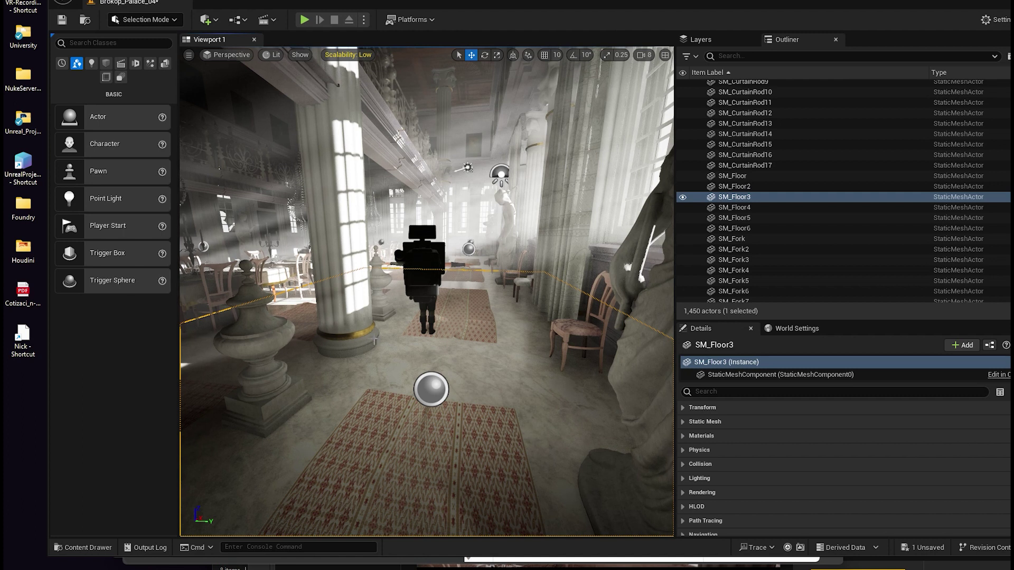
# Switch to the Epic Games Launcher and position its window to show the PalaceHall marketplace page
pyautogui.press('super+Tab')
pyautogui.click(650, 258)
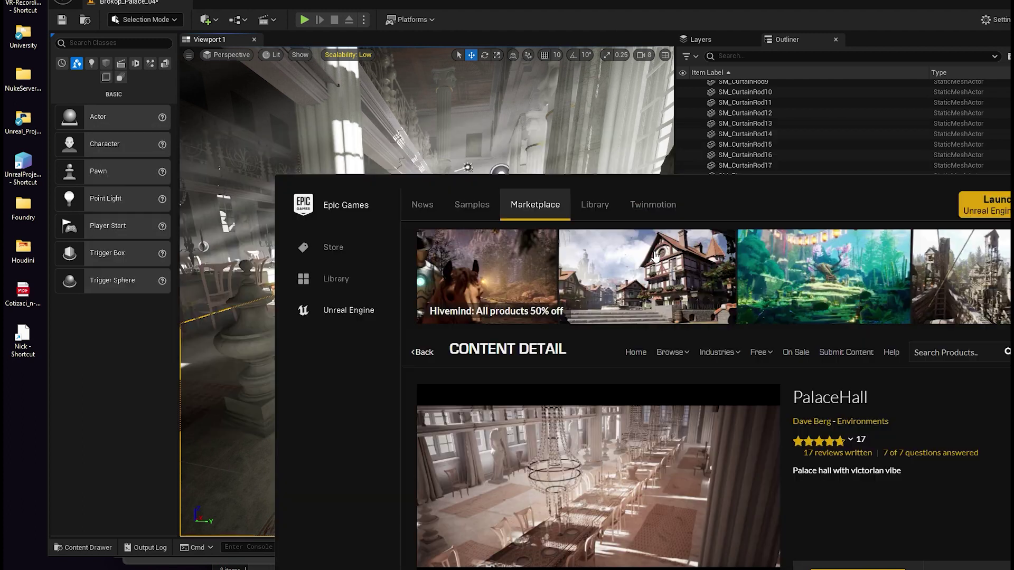
pyautogui.moveTo(757, 190); pyautogui.dragTo(557, 5)
pyautogui.moveTo(677, 216); pyautogui.dragTo(593, 212)
pyautogui.click(621, 215)
pyautogui.moveTo(688, 6); pyautogui.dragTo(652, 1)
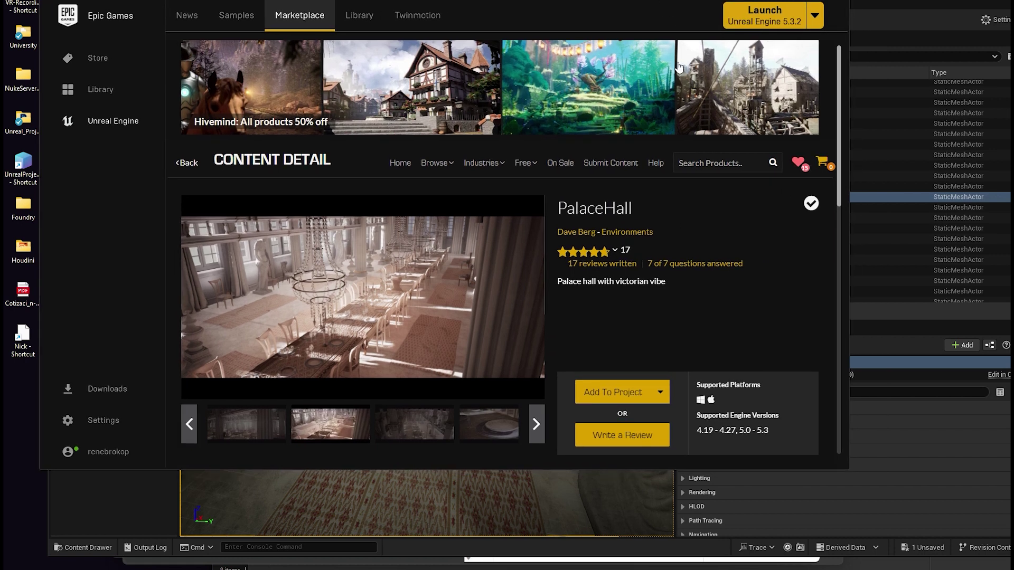
pyautogui.moveTo(838, 112); pyautogui.dragTo(839, 110)
pyautogui.moveTo(614, 0); pyautogui.dragTo(665, 22)
pyautogui.moveTo(885, 171); pyautogui.dragTo(854, 215)
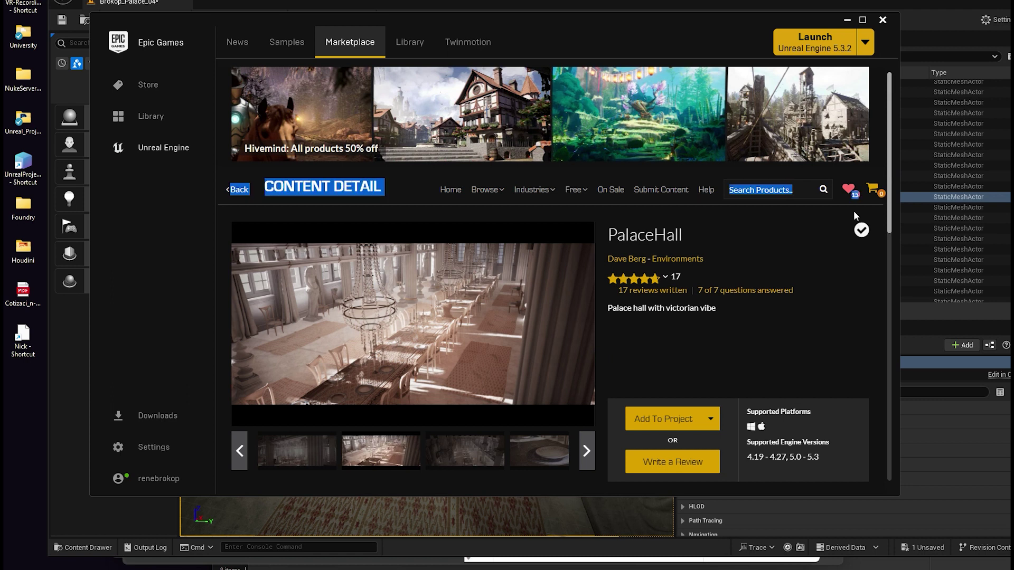
# Browse the PalaceHall preview images, including the asset overview, and move the launcher window out of the way
pyautogui.click(458, 452)
pyautogui.click(539, 456)
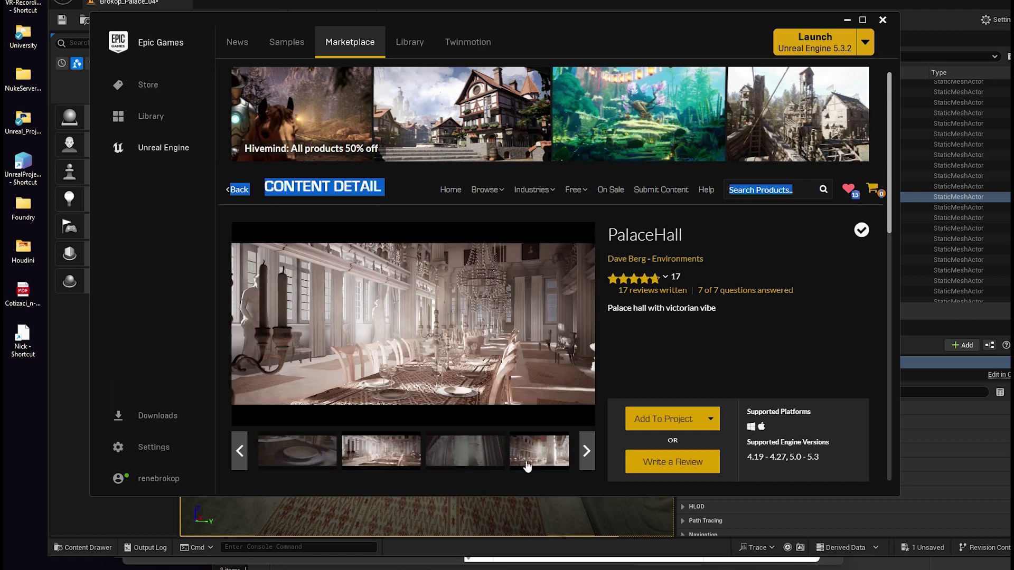
pyautogui.click(545, 460)
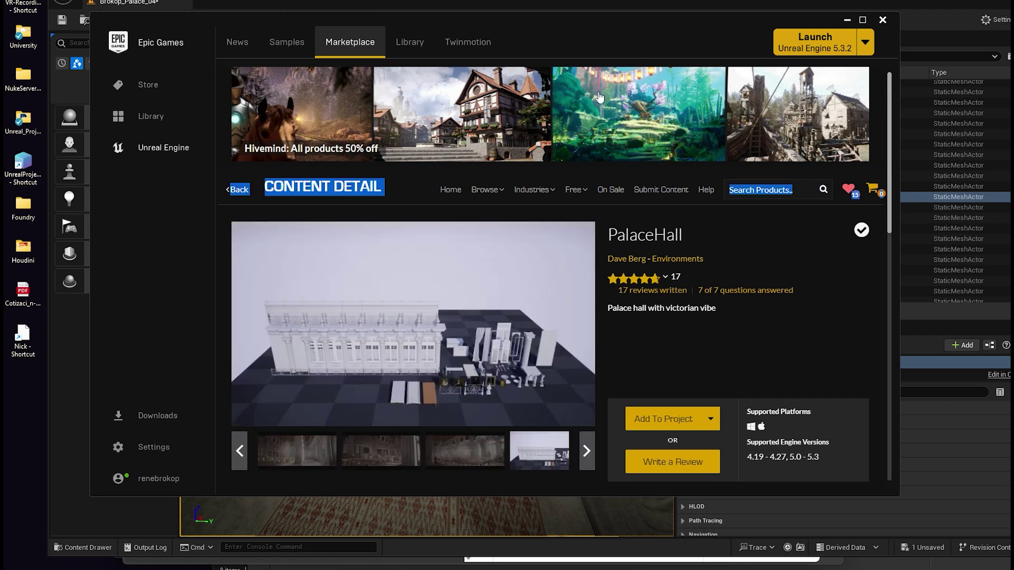
pyautogui.moveTo(605, 19); pyautogui.dragTo(629, 33)
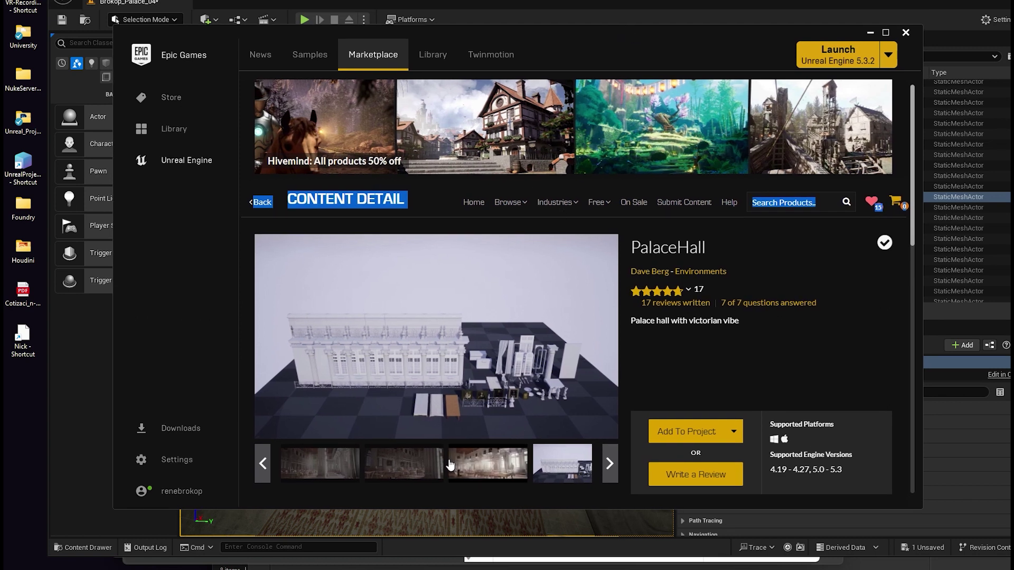
pyautogui.click(327, 478)
pyautogui.moveTo(604, 32); pyautogui.dragTo(689, 168)
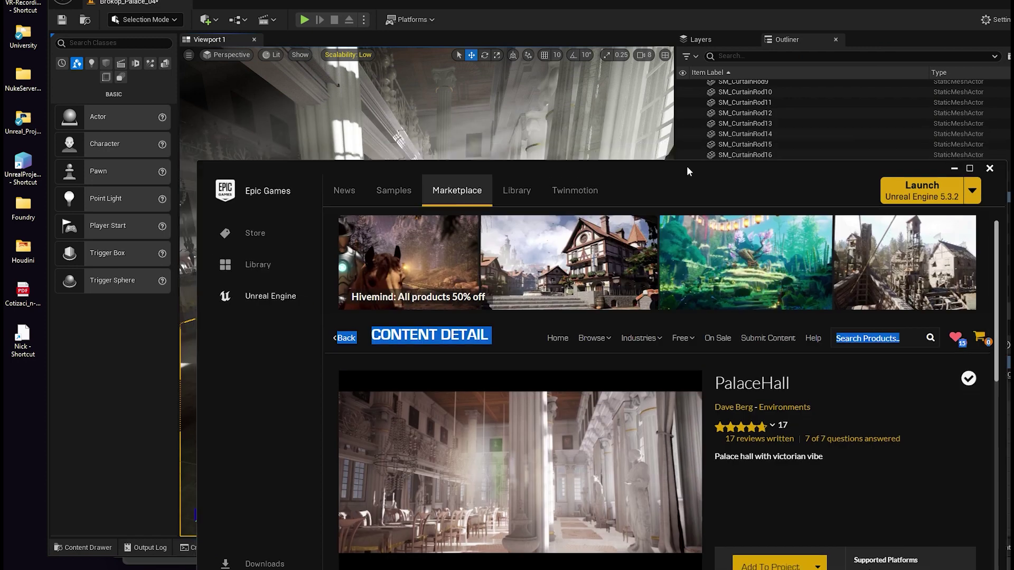
# Return to Unreal Editor and examine the palace hall from beside the long dining table
pyautogui.click(621, 4)
pyautogui.click(442, 341)
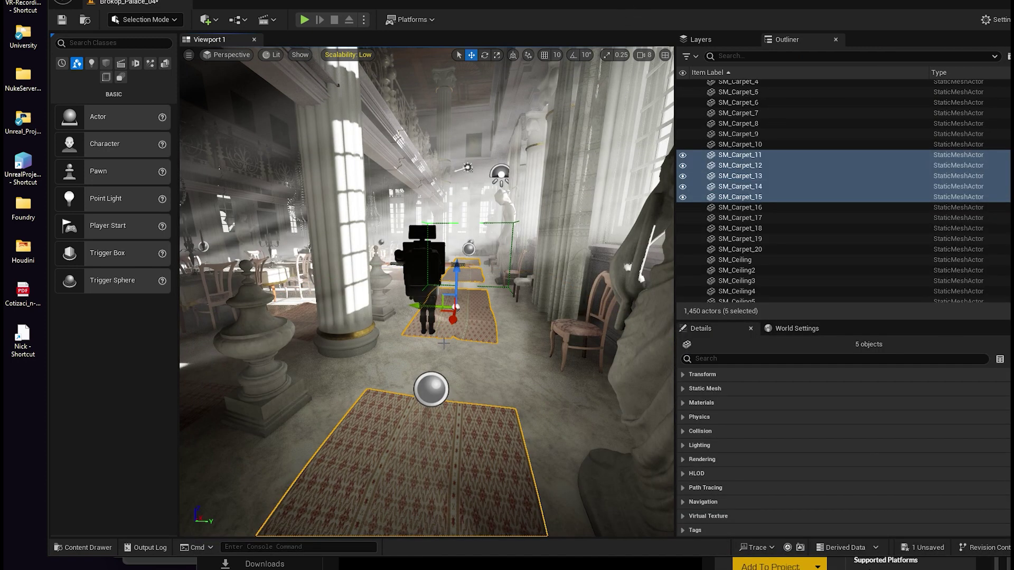
pyautogui.press('a')
pyautogui.moveTo(388, 287)
pyautogui.mouseDown(button='right')
pyautogui.moveTo(364, 283)
pyautogui.moveTo(375, 290)
pyautogui.mouseUp(button='right')
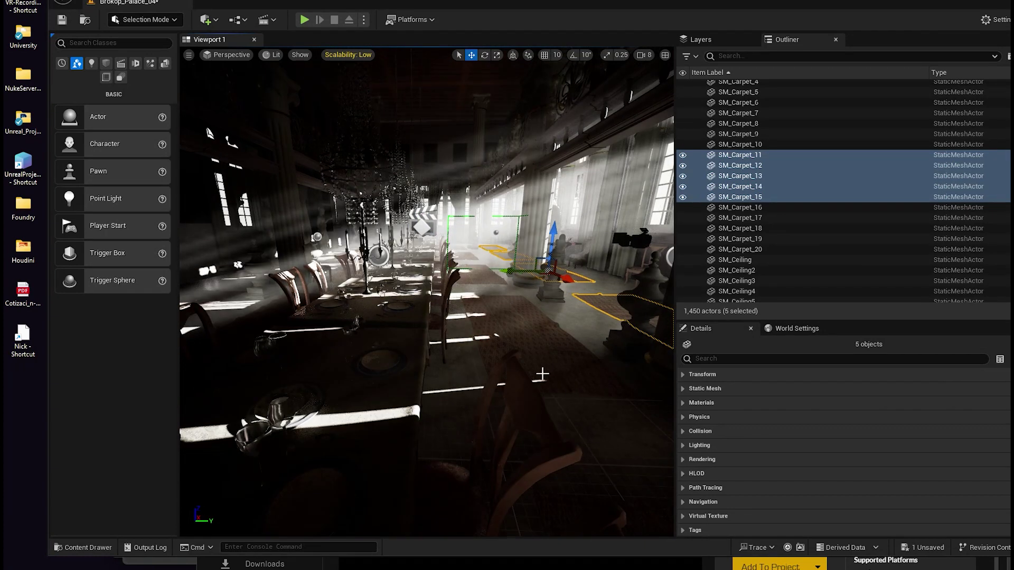
# Switch to the Mixamo website in the browser and show its Animations library
pyautogui.hotkey('alt', 'Tab')
pyautogui.click(692, 232)
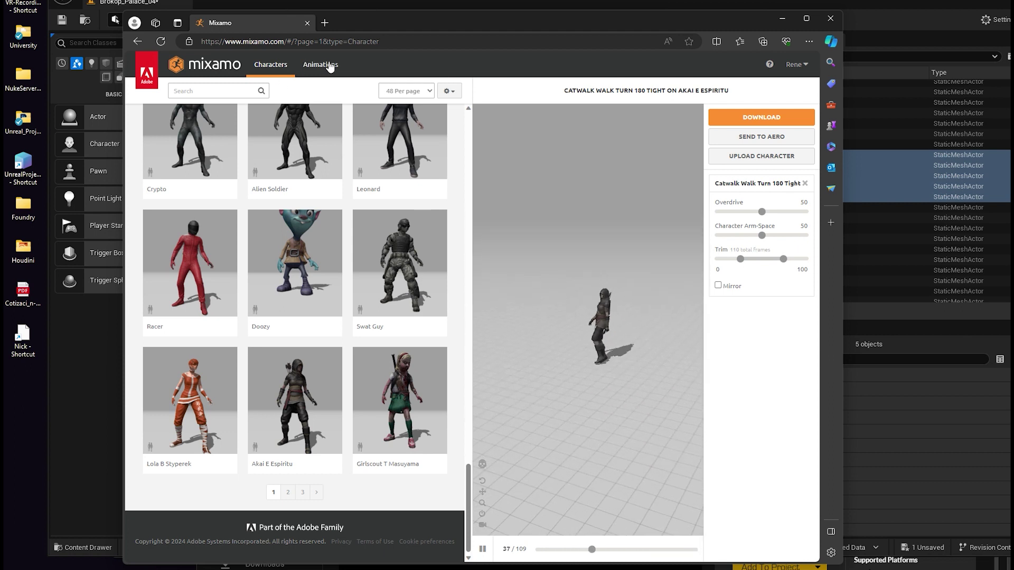
pyautogui.click(307, 64)
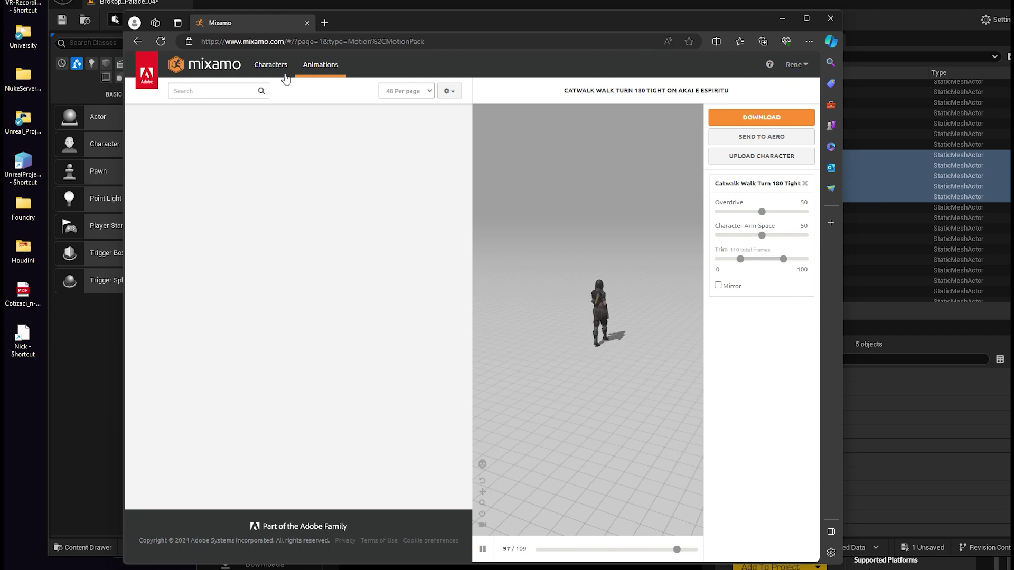
pyautogui.moveTo(440, 29); pyautogui.dragTo(452, 34)
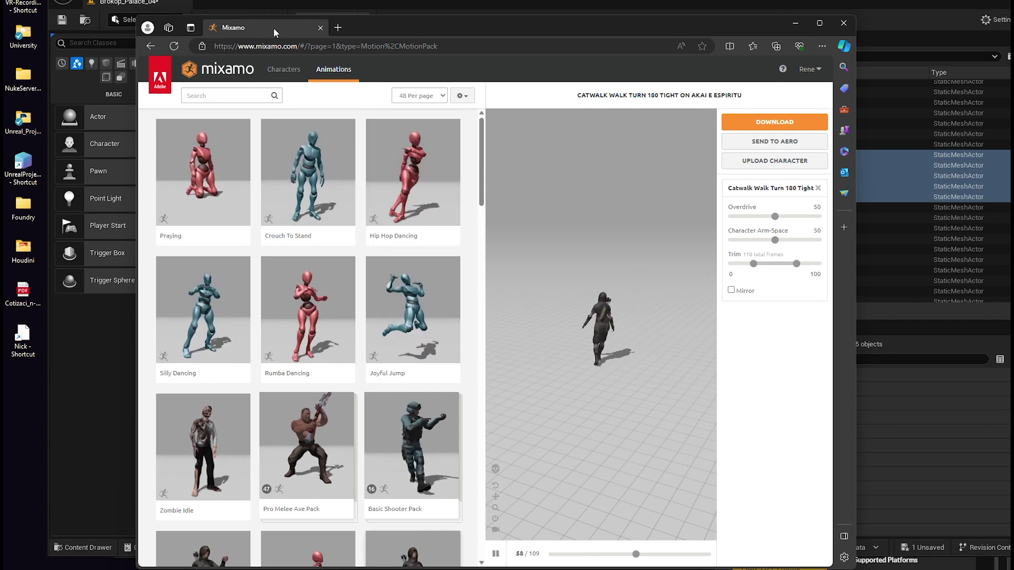
# Return to Unreal Editor, approach the hooded archer character in the hall and select it
pyautogui.click(339, 6)
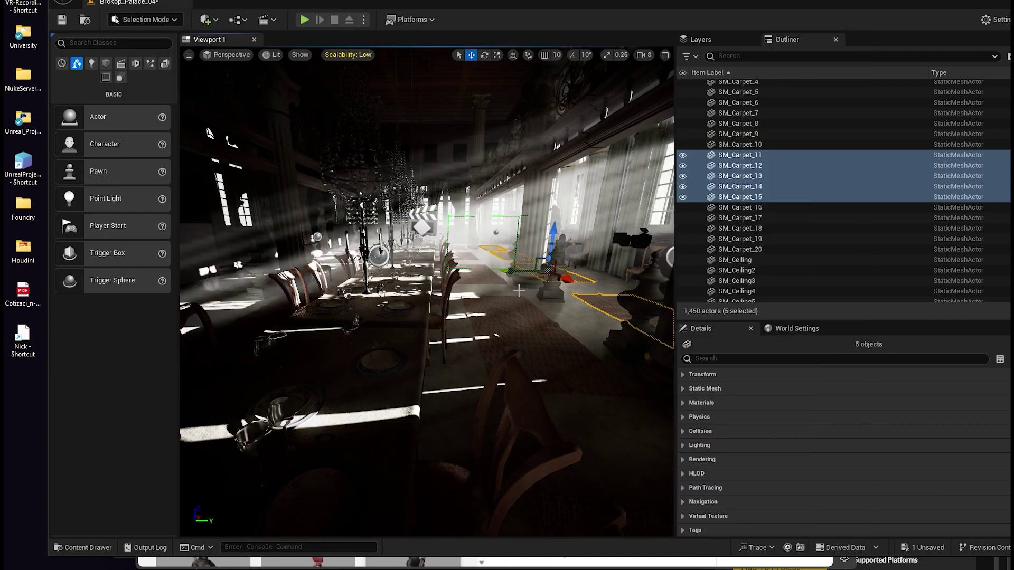
pyautogui.scroll(4, 595, 211)
pyautogui.moveTo(595, 212); pyautogui.dragTo(483, 347, button='right')
pyautogui.click(483, 347)
pyautogui.click(465, 241)
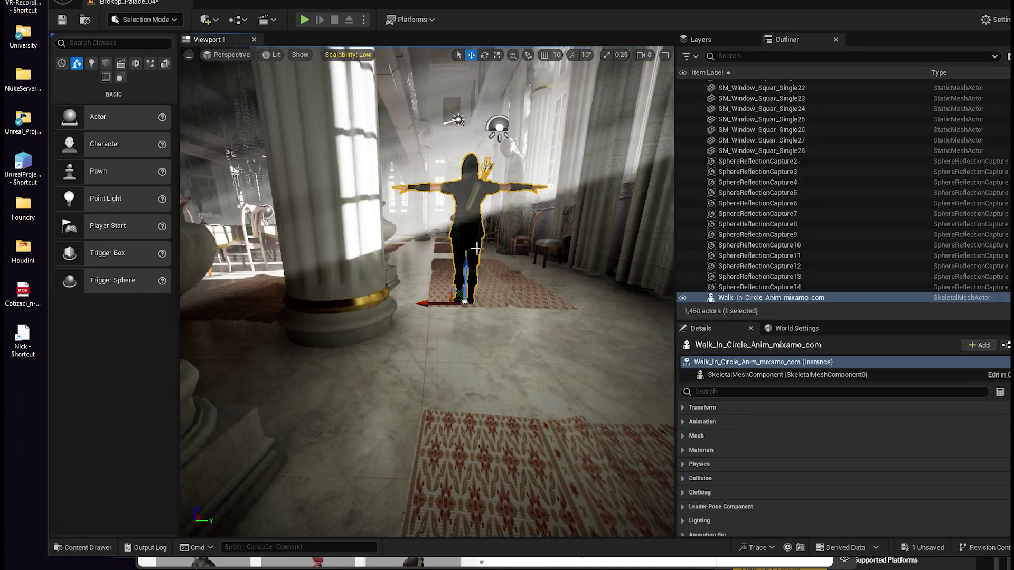
# Search the Outliner for "seq" and open the level sequence found there in Sequencer
pyautogui.click(747, 57)
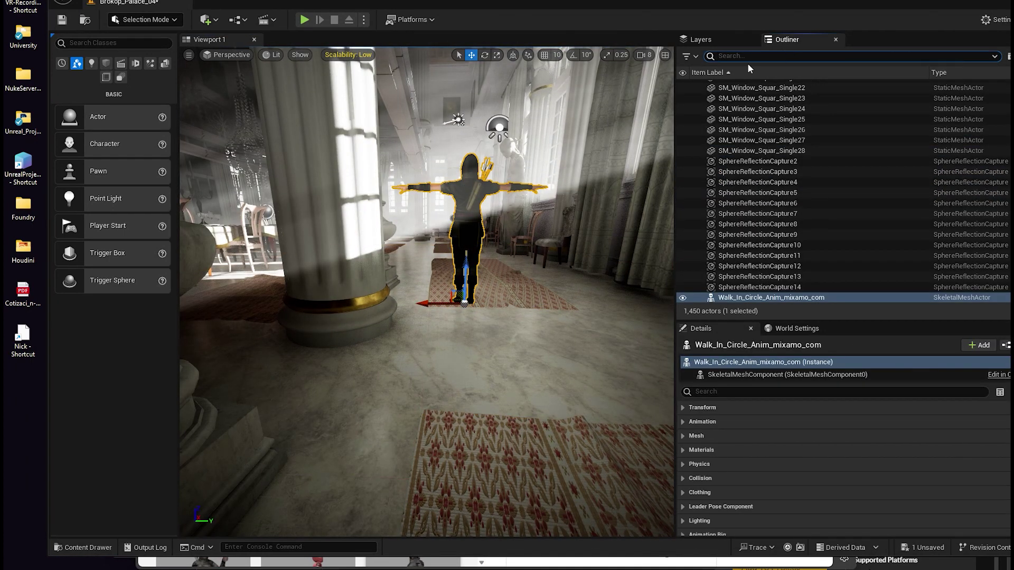
pyautogui.write('seq')
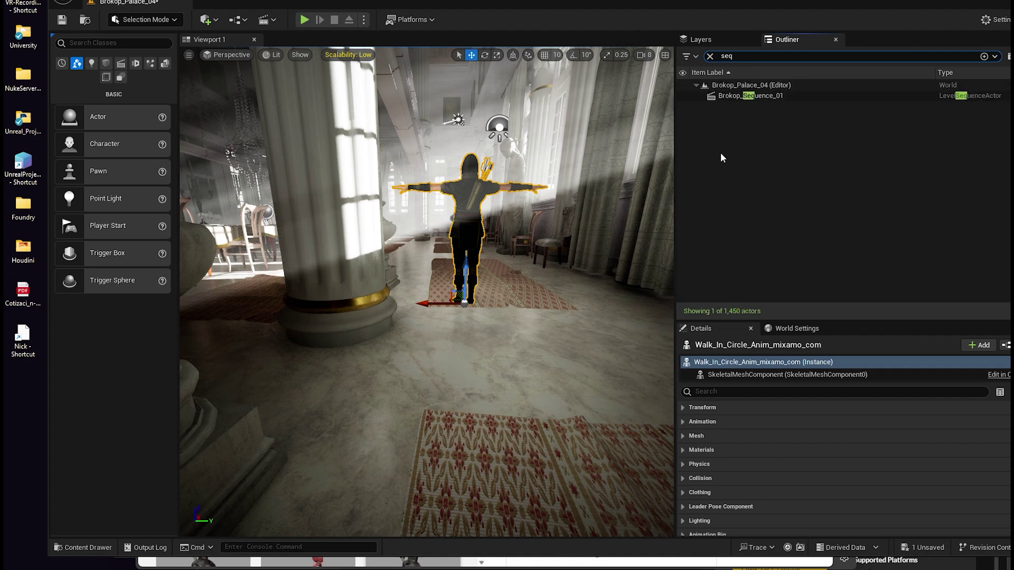
pyautogui.click(787, 96)
pyautogui.doubleClick(848, 515)
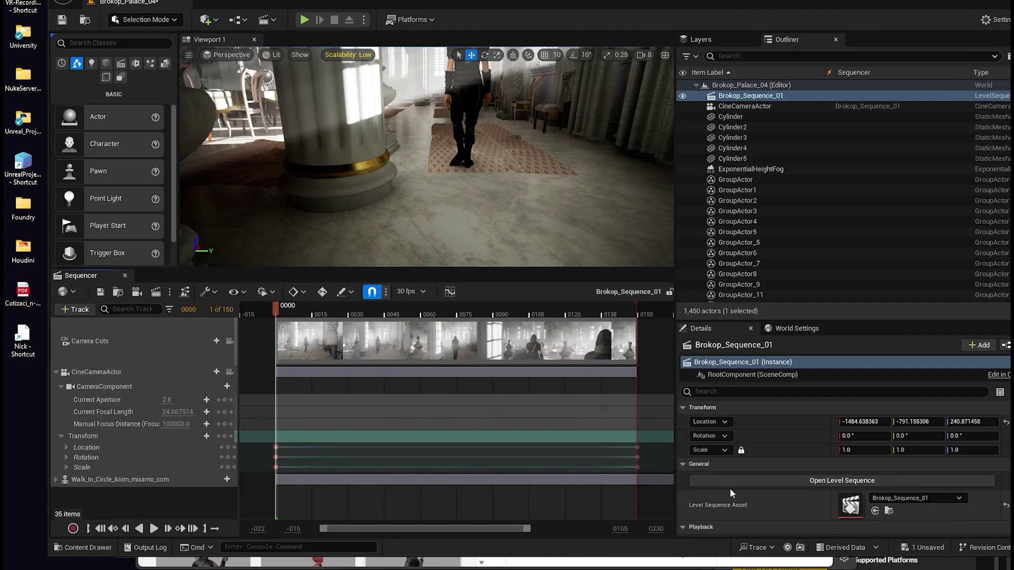
# Select the CineCameraActor track, then the Walk_In_Circle_Anim_mixamo_com track, and move the playhead to frame 75
pyautogui.click(98, 371)
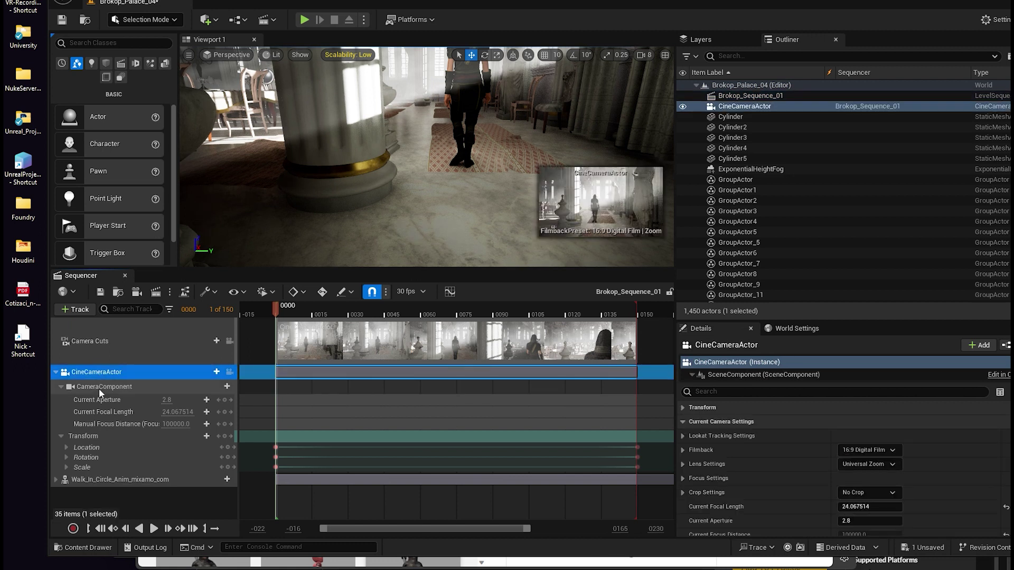
pyautogui.click(132, 480)
pyautogui.moveTo(283, 315); pyautogui.dragTo(457, 312)
pyautogui.click(437, 163)
pyautogui.keyDown('alt'); pyautogui.moveTo(437, 163); pyautogui.dragTo(410, 158); pyautogui.keyUp('alt')
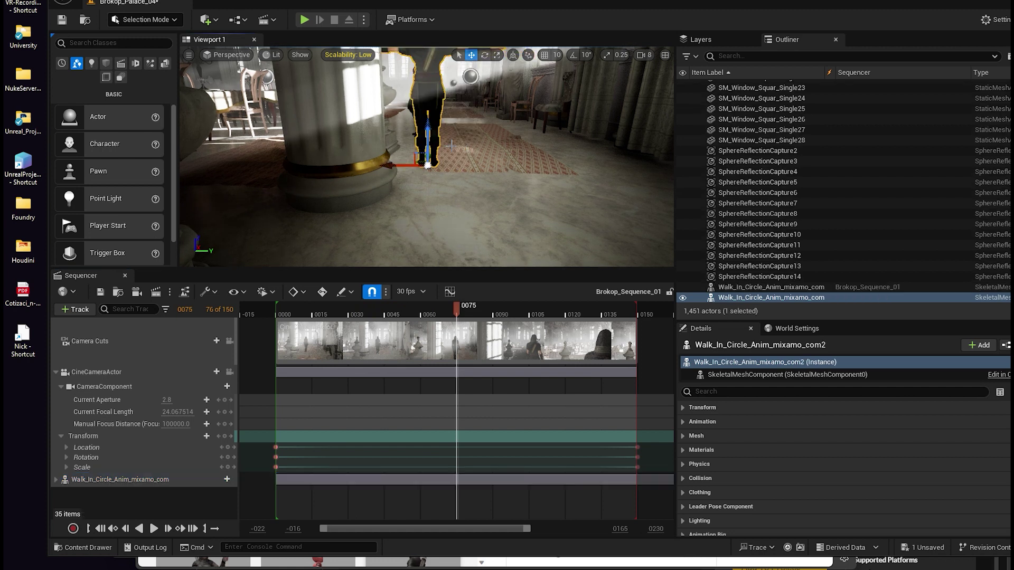
pyautogui.hotkey('ctrl', 'z')
# Scrub the sequence to frame 91 and view the walking character from another angle
pyautogui.moveTo(453, 146)
pyautogui.mouseDown(button='right')
pyautogui.moveTo(454, 179)
pyautogui.moveTo(453, 158)
pyautogui.mouseUp(button='right')
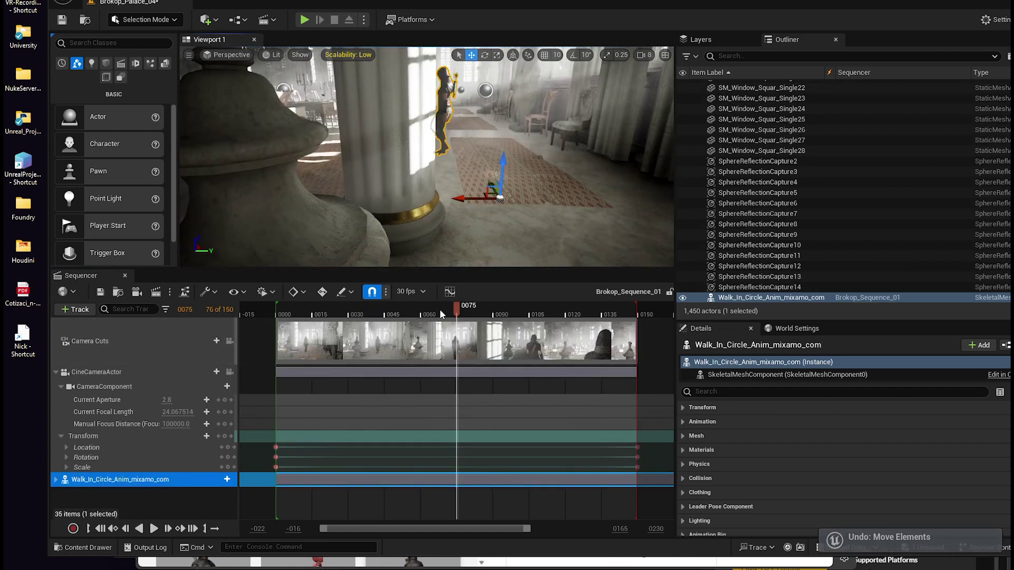
pyautogui.moveTo(442, 313); pyautogui.dragTo(496, 319)
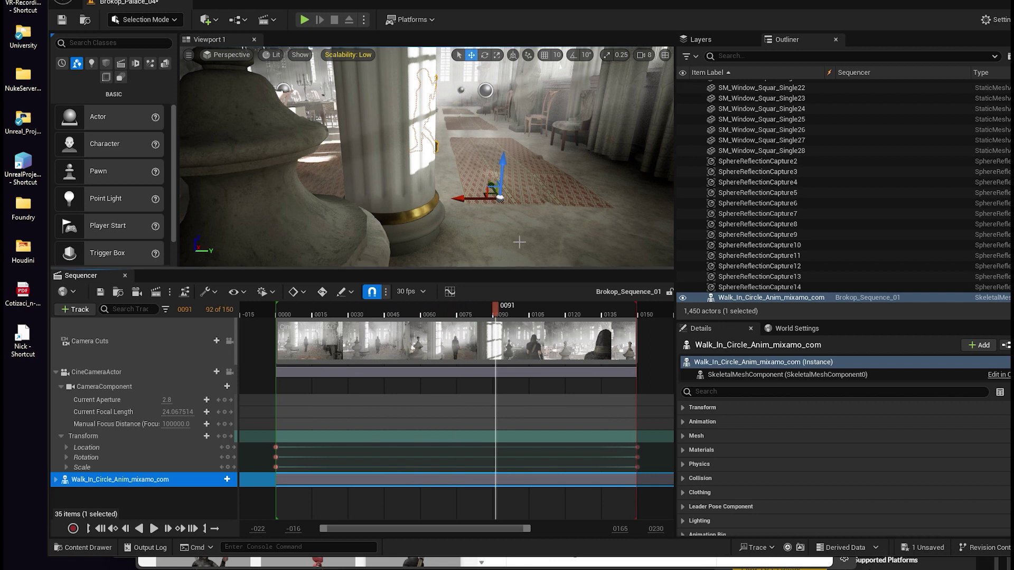
pyautogui.moveTo(469, 134)
pyautogui.mouseDown(button='right')
pyautogui.moveTo(407, 148)
pyautogui.moveTo(423, 153)
pyautogui.moveTo(481, 134)
pyautogui.moveTo(471, 125)
pyautogui.mouseUp(button='right')
# Switch to the untitled NukeX script, position its window and add an UnrealReader node to the Node Graph
pyautogui.hotkey('alt', 'Tab')
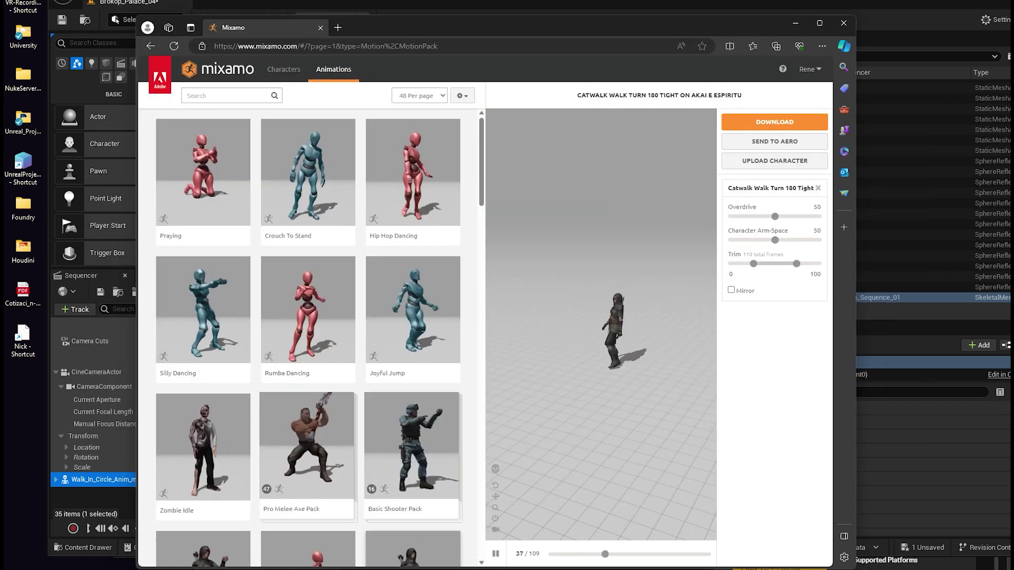
pyautogui.hotkey('alt', 'Tab')
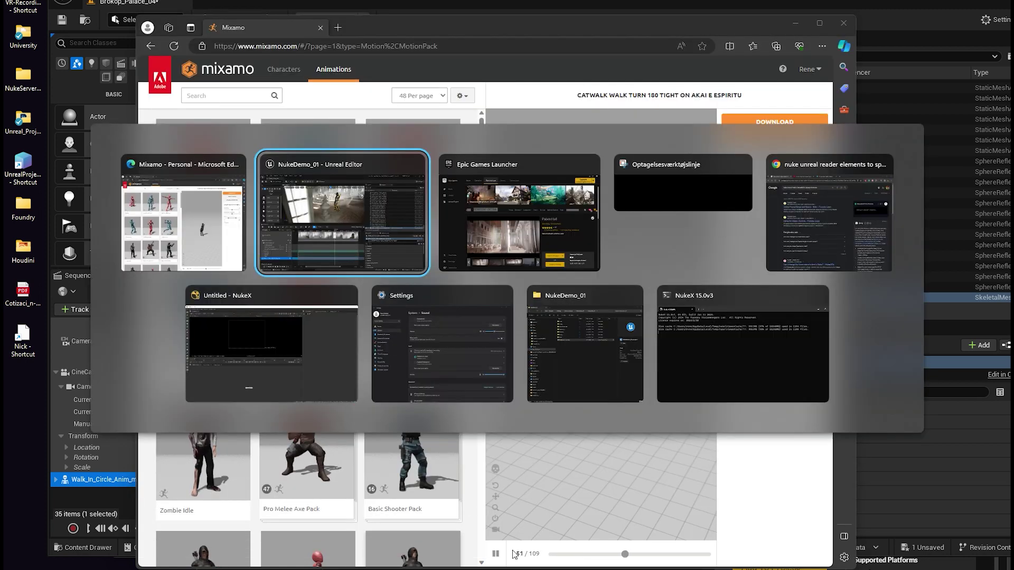
pyautogui.click(244, 324)
pyautogui.moveTo(582, 43); pyautogui.dragTo(363, 0)
pyautogui.moveTo(420, 388)
pyautogui.mouseDown(button='middle')
pyautogui.moveTo(410, 390)
pyautogui.moveTo(426, 388)
pyautogui.mouseUp(button='middle')
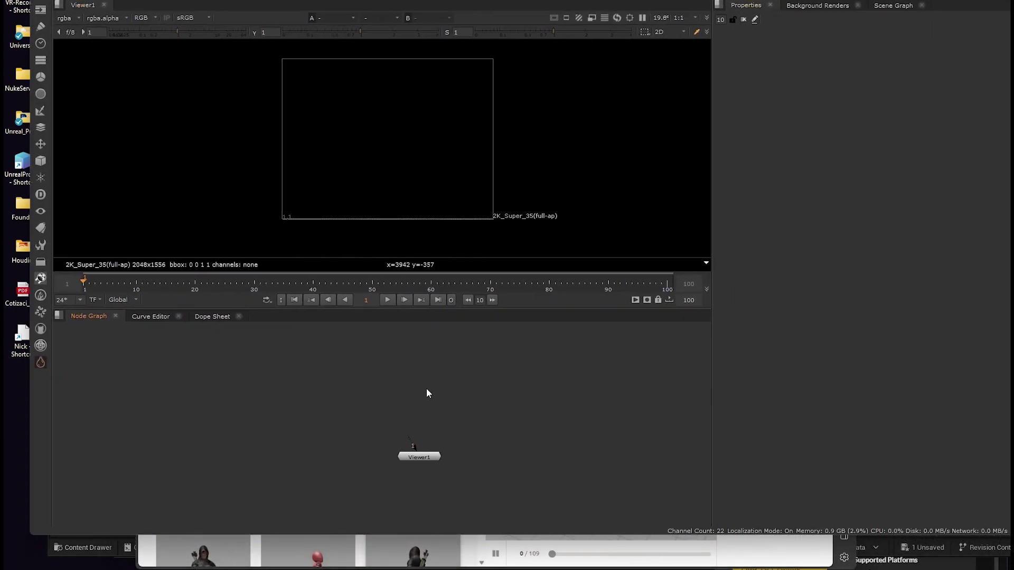
pyautogui.press('Tab')
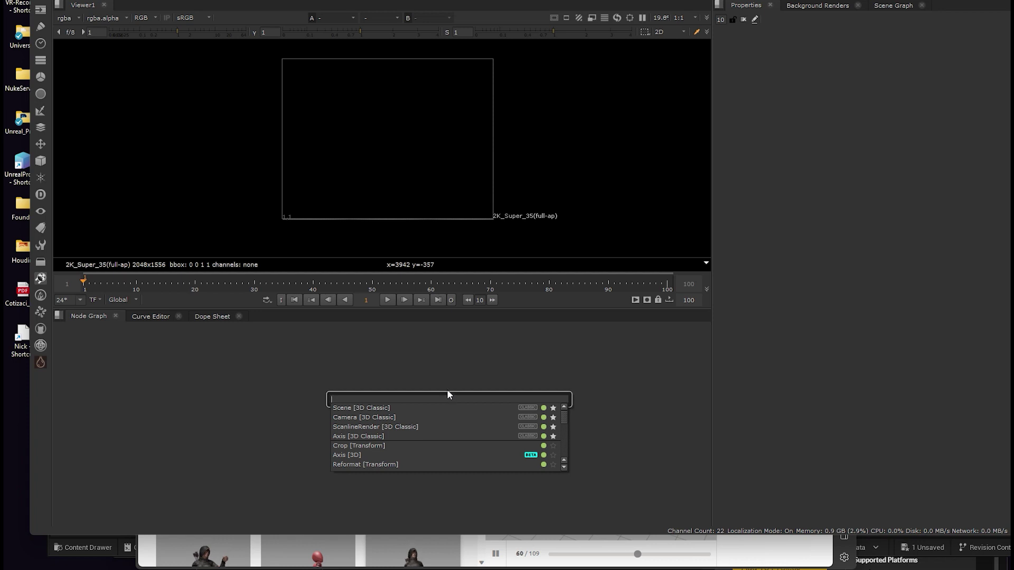
pyautogui.write('unreal')
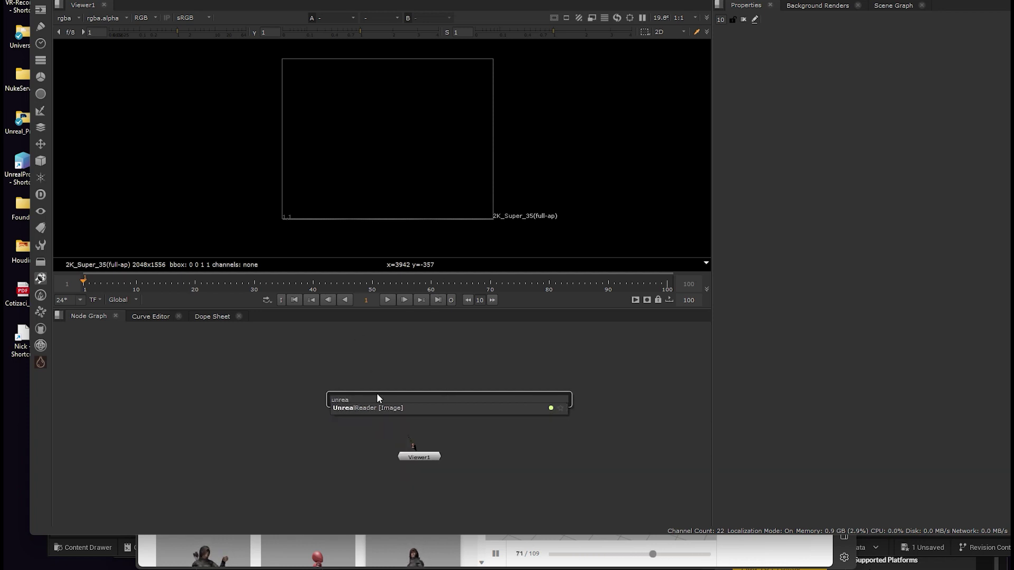
pyautogui.click(383, 408)
# Switch to Unreal Editor, open the Nuke Server window to check its port and status, and close it
pyautogui.hotkey('alt', 'Tab')
pyautogui.click(535, 206)
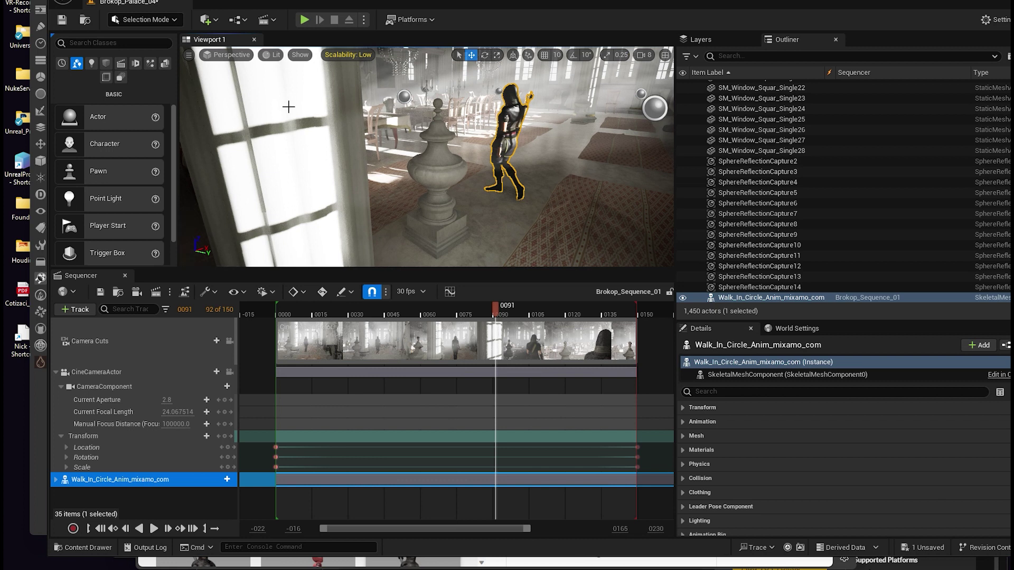
pyautogui.click(149, 1)
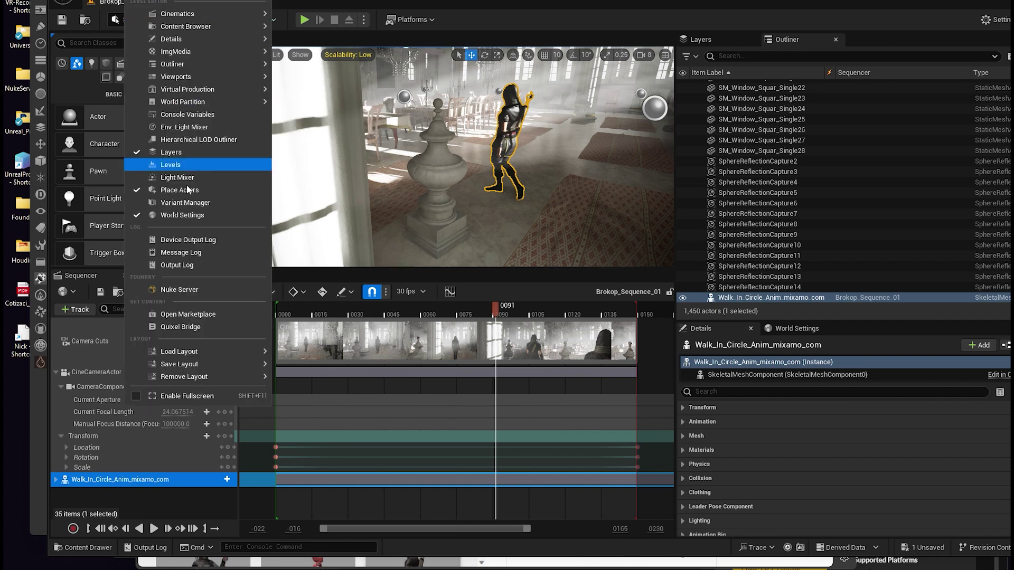
pyautogui.click(206, 291)
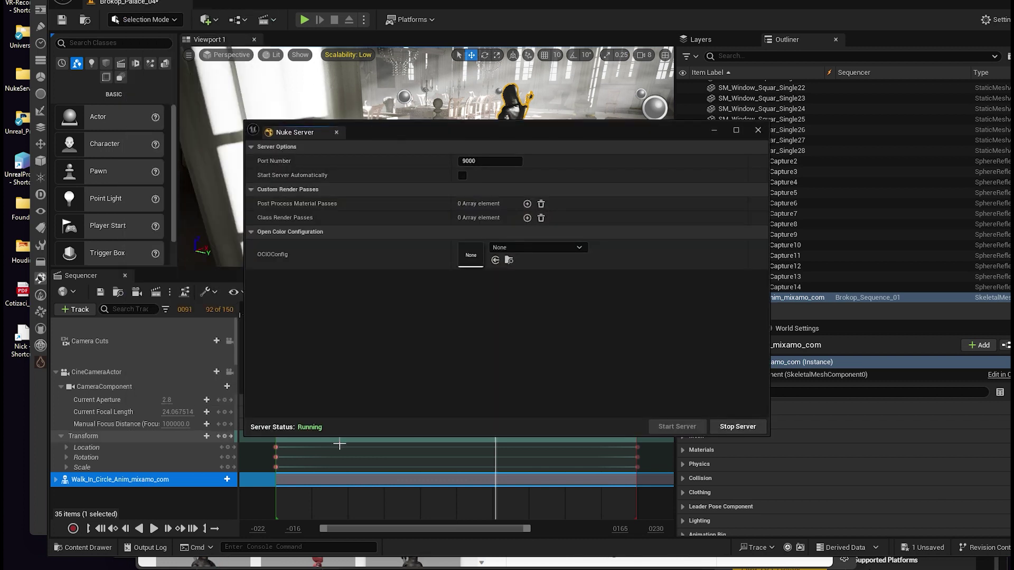
pyautogui.click(758, 130)
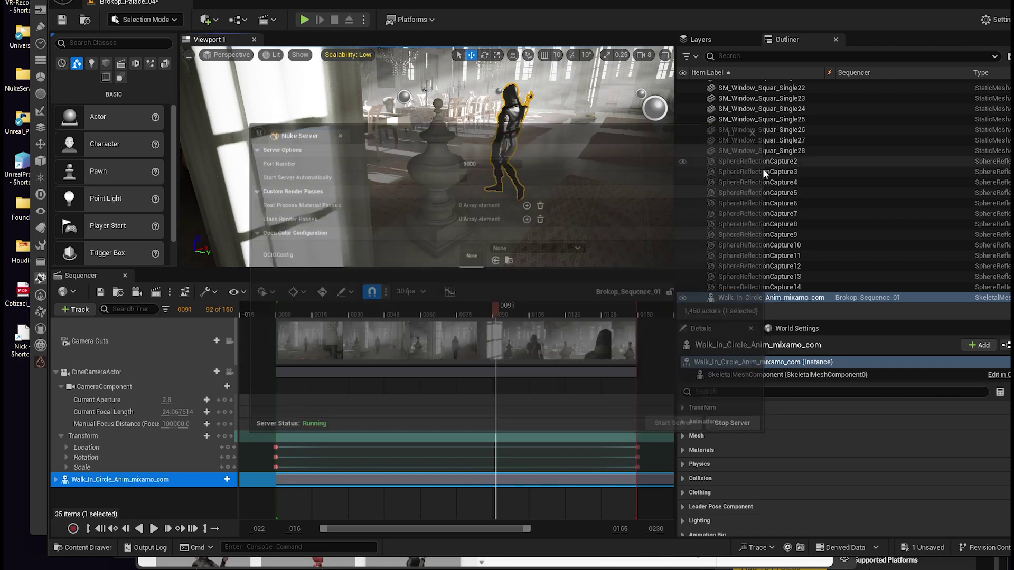
# Return to NukeX and spread the Viewer1 and UnrealReader1 nodes apart in the Node Graph
pyautogui.hotkey('alt', 'Tab')
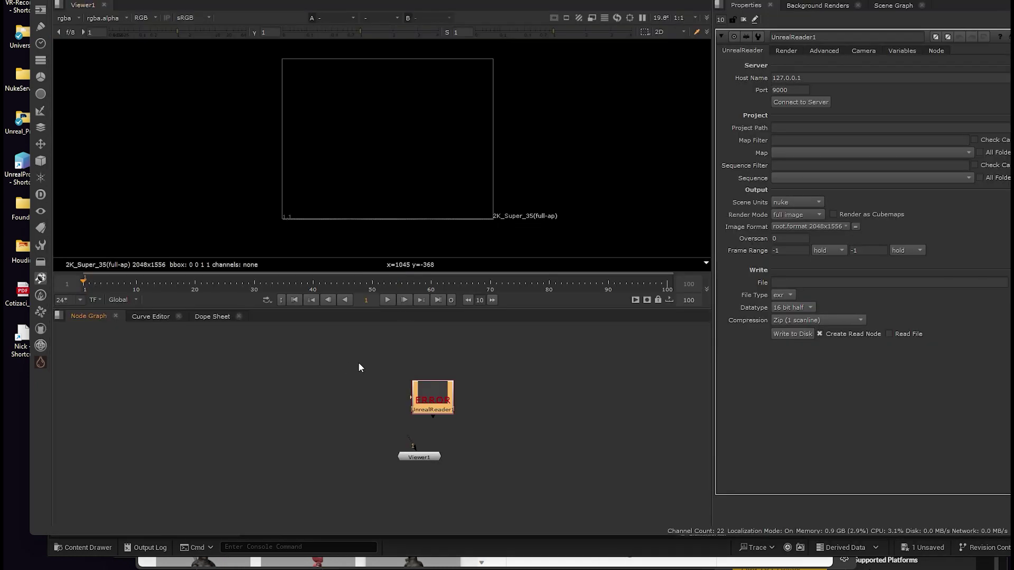
pyautogui.click(405, 424)
pyautogui.moveTo(391, 457); pyautogui.dragTo(378, 457)
pyautogui.moveTo(428, 384); pyautogui.dragTo(451, 403)
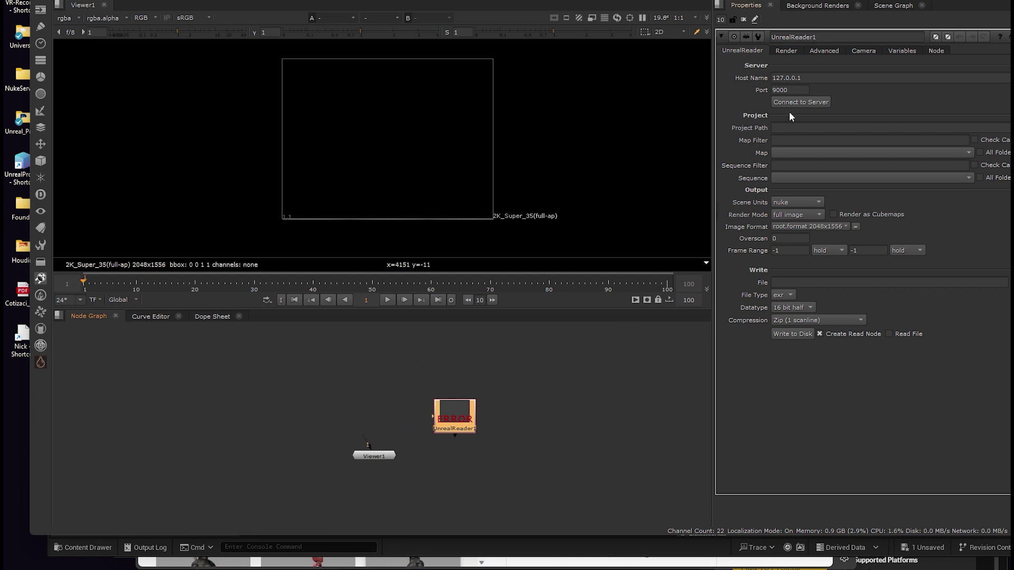
# Connect UnrealReader1 to the server and select the map /Game/PalaceHall/Levels/Brokop_Palace_04 with the sequence /Game/Brokop_Sequence_01
pyautogui.moveTo(456, 418); pyautogui.dragTo(443, 421)
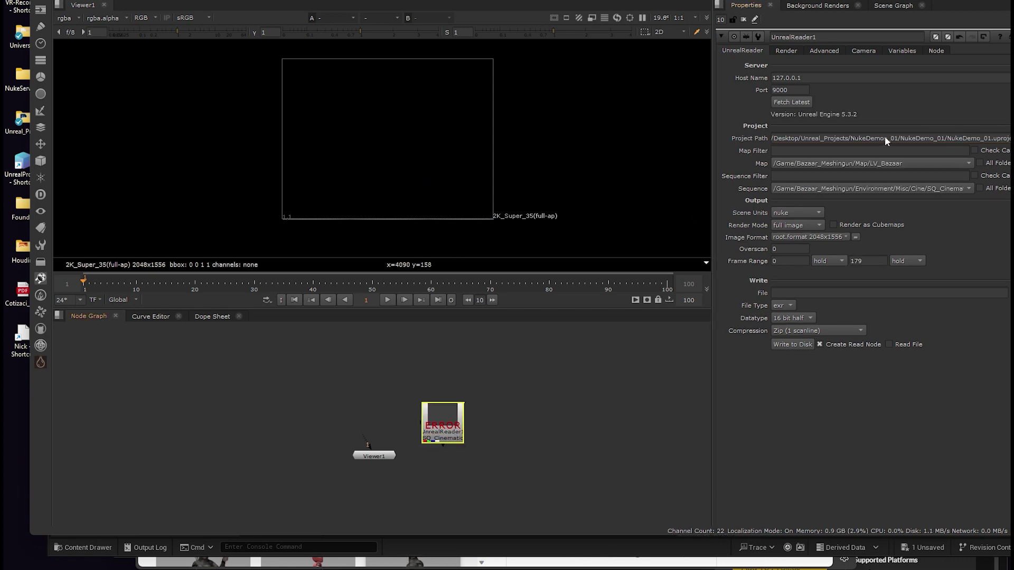
pyautogui.click(883, 163)
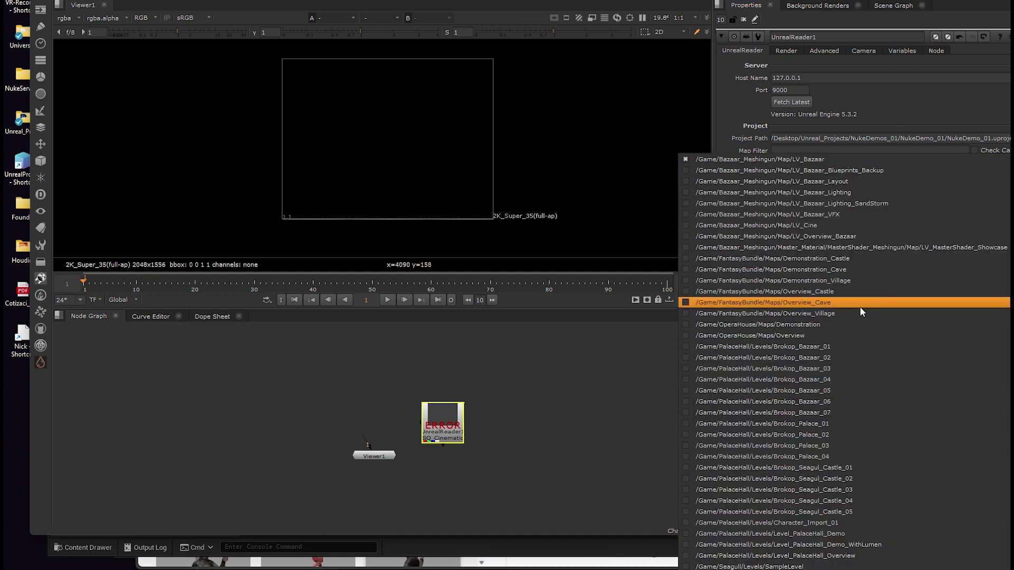
pyautogui.click(804, 455)
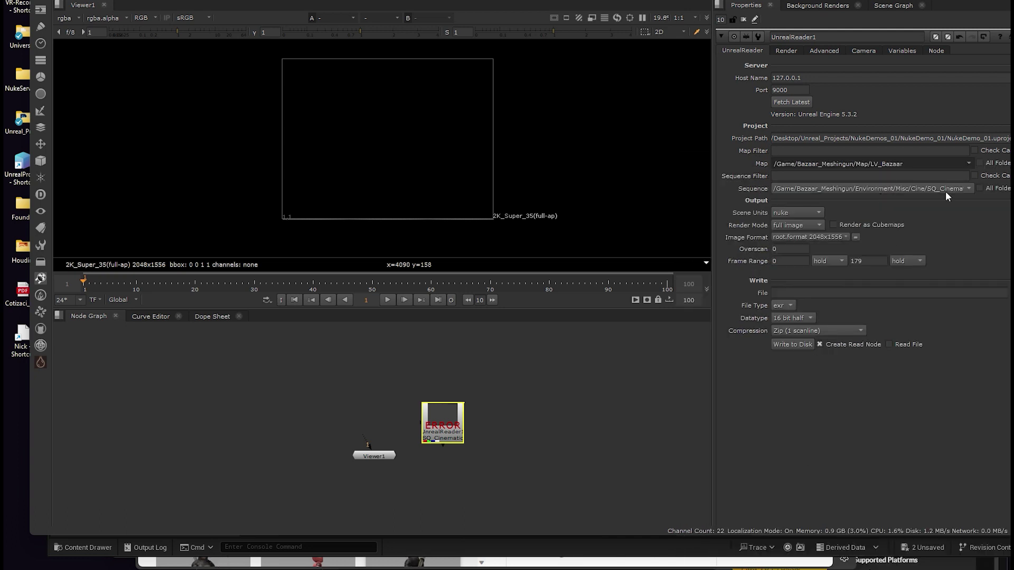
pyautogui.click(907, 188)
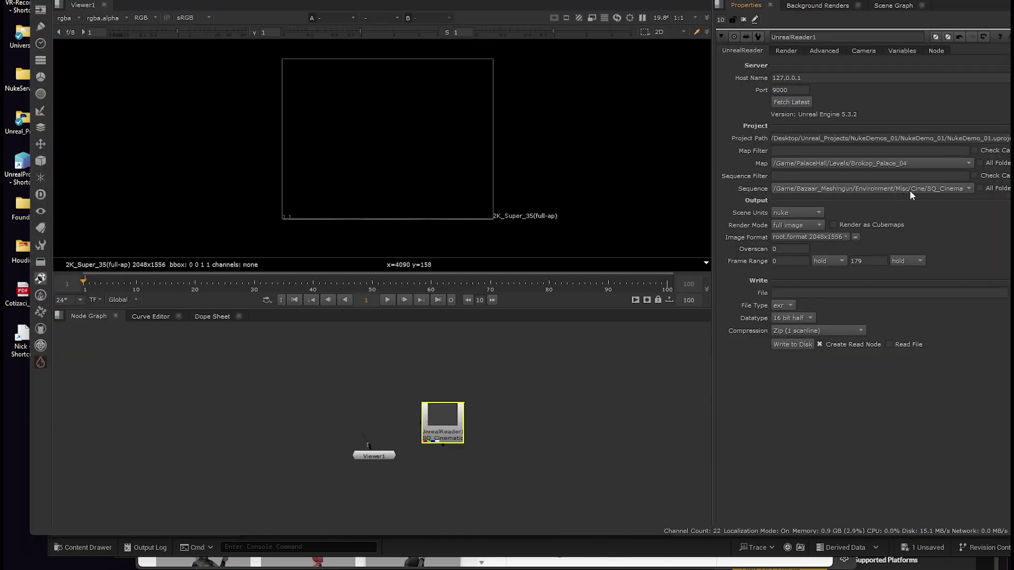
pyautogui.click(909, 190)
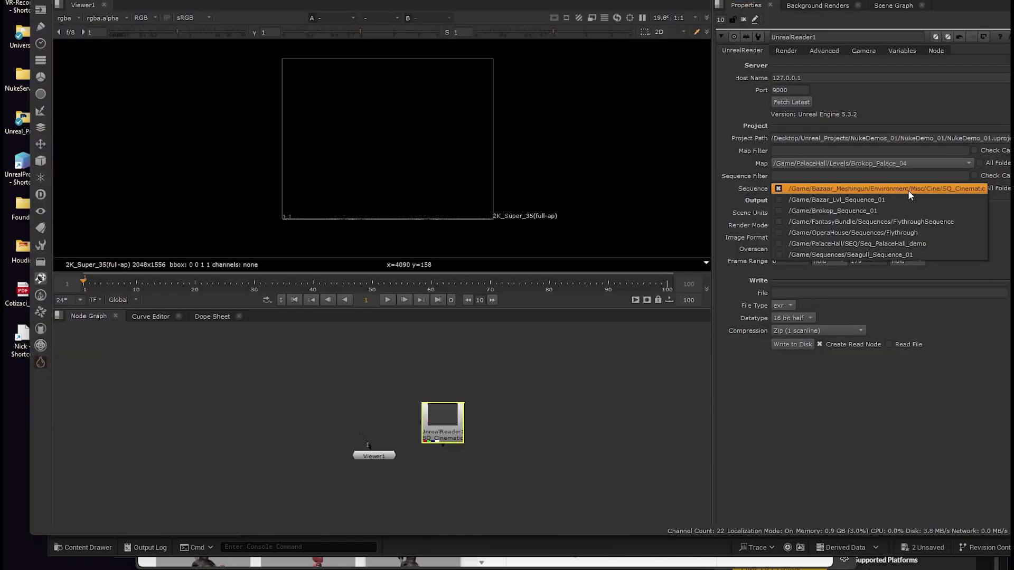
pyautogui.click(867, 221)
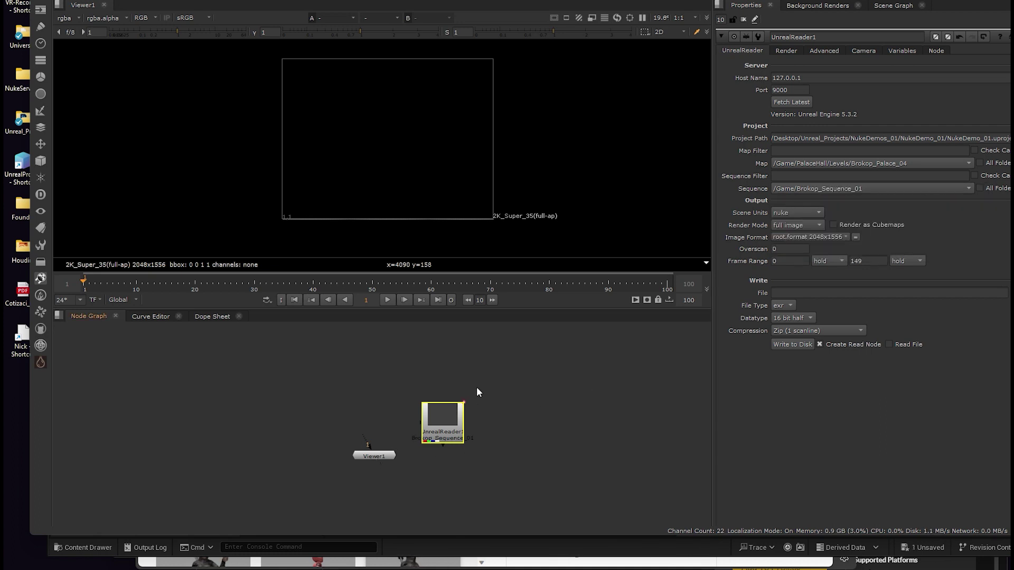
# Connect UnrealReader1 to Viewer1 and inspect its rendered palace image up close
pyautogui.click(442, 412)
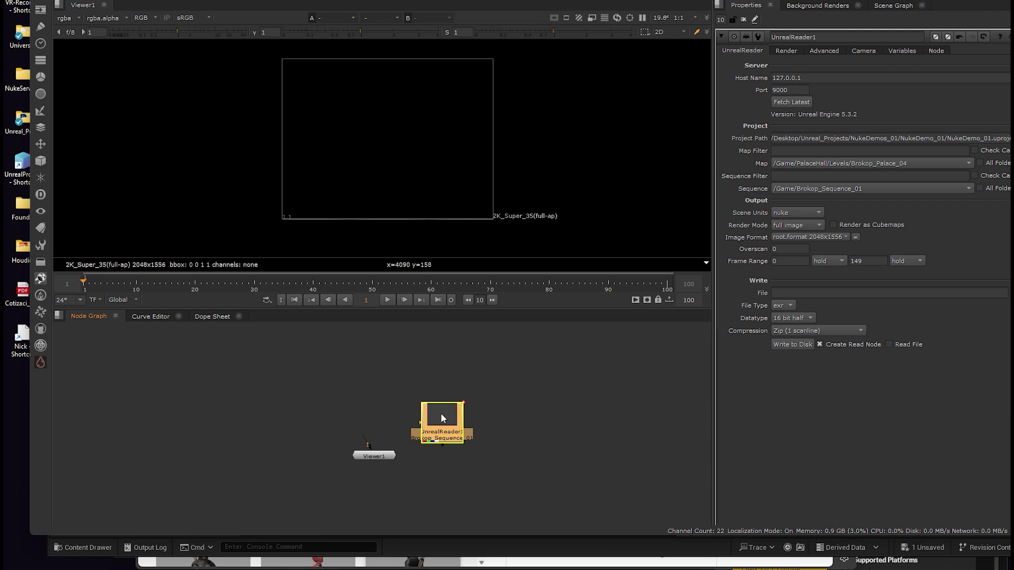
pyautogui.press('1')
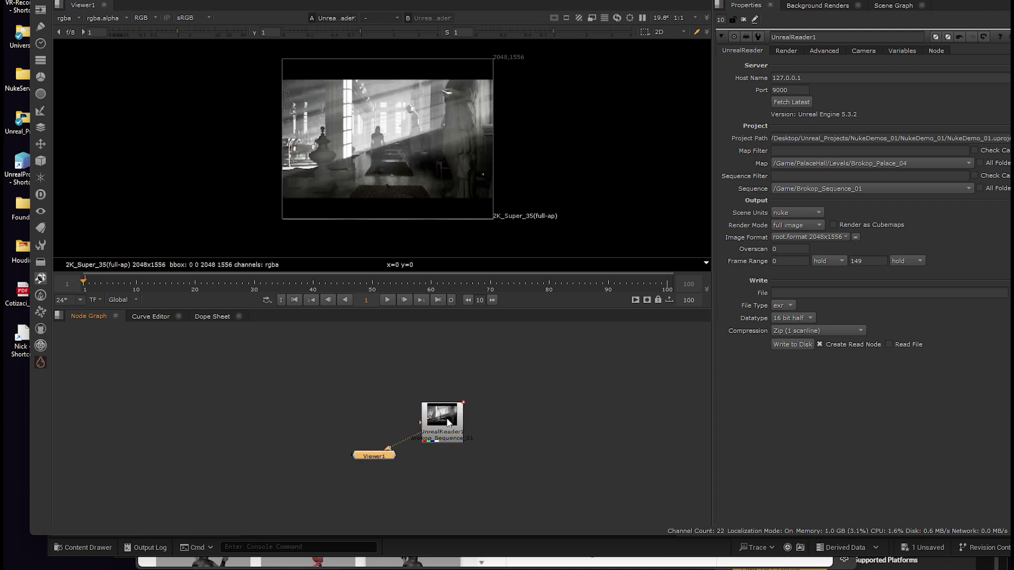
pyautogui.scroll(4, 408, 154)
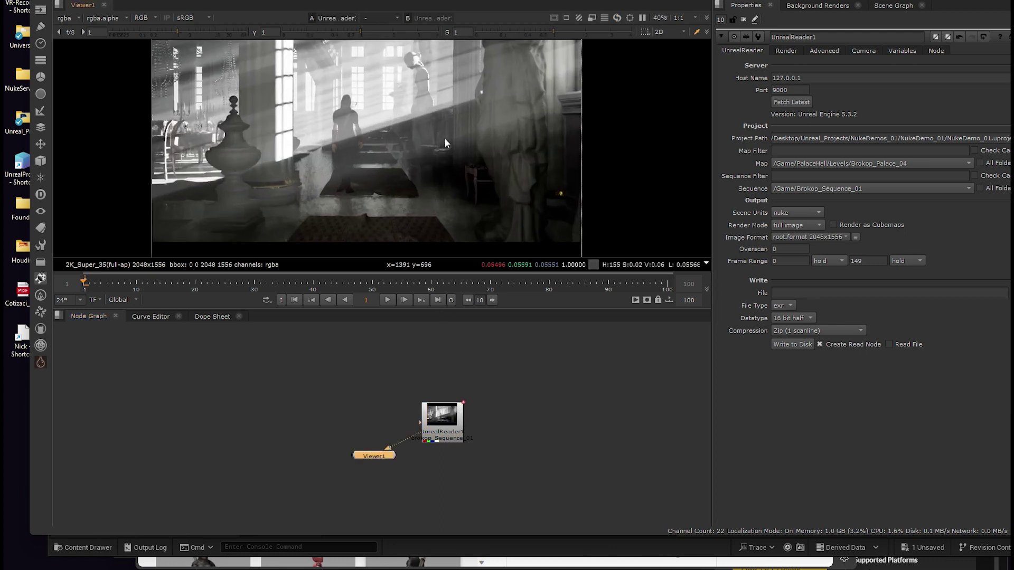
pyautogui.moveTo(389, 308); pyautogui.dragTo(378, 440)
pyautogui.scroll(-2, 391, 230)
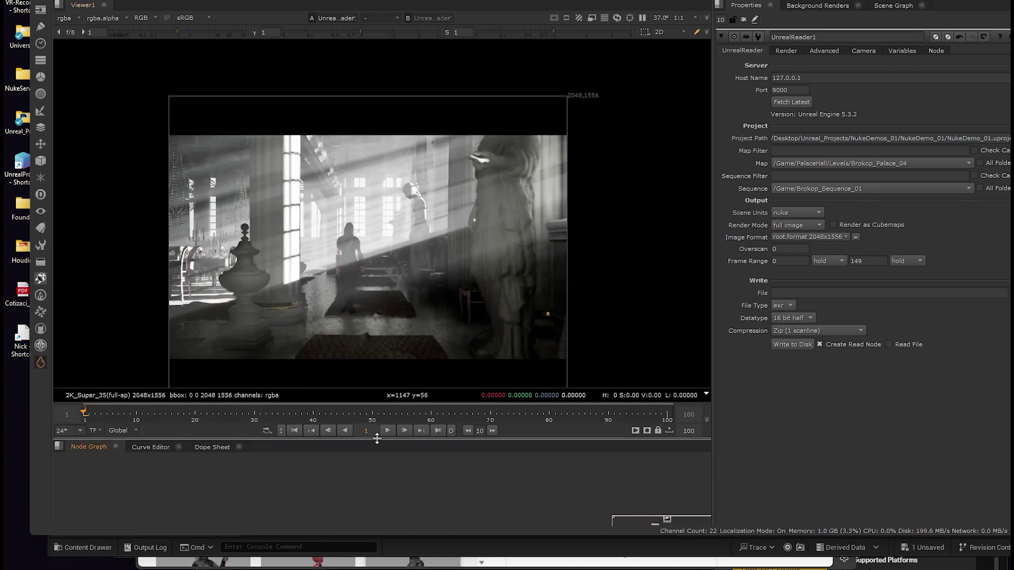
pyautogui.moveTo(378, 439); pyautogui.dragTo(402, 323)
# Set the project's full size format to HD_1080 1920x1080 and enlarge the viewer to frame the image
pyautogui.press('s')
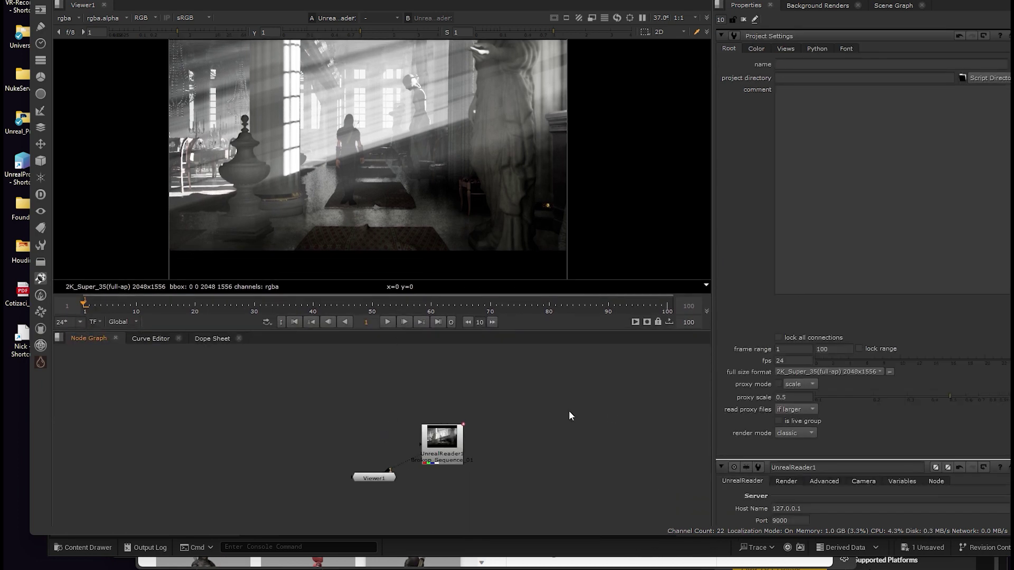
pyautogui.click(824, 372)
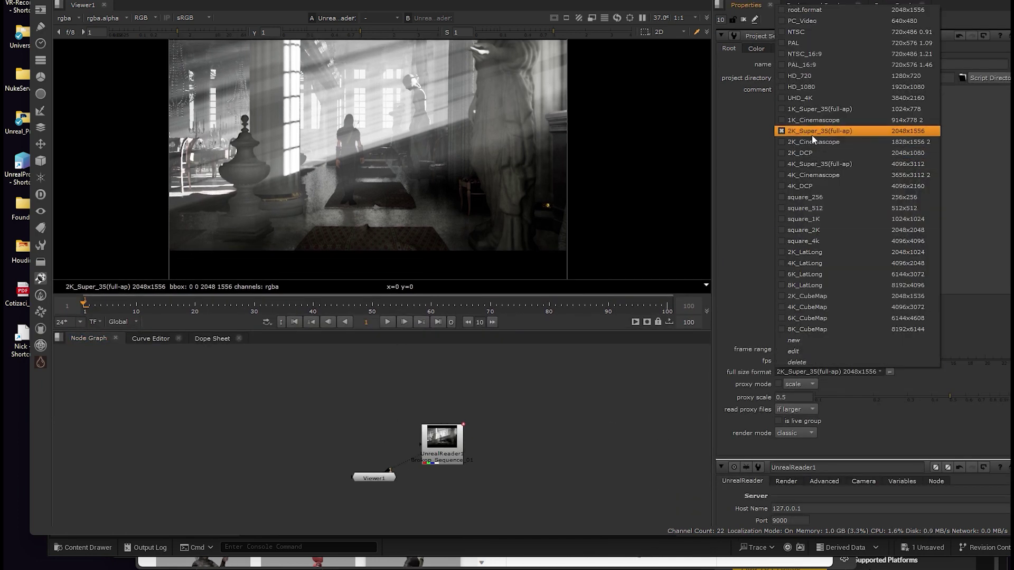
pyautogui.click(807, 87)
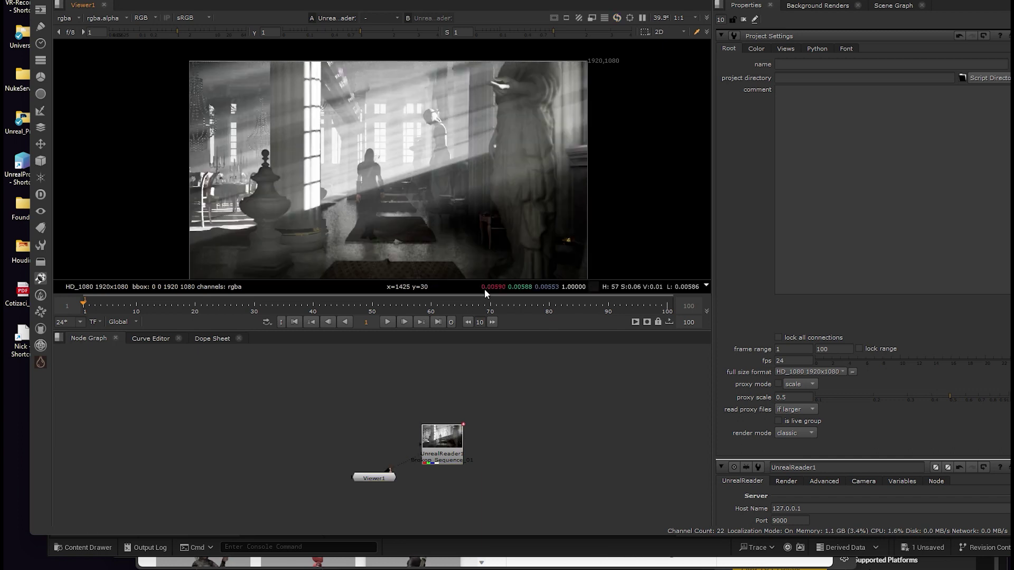
pyautogui.moveTo(490, 331); pyautogui.dragTo(490, 382)
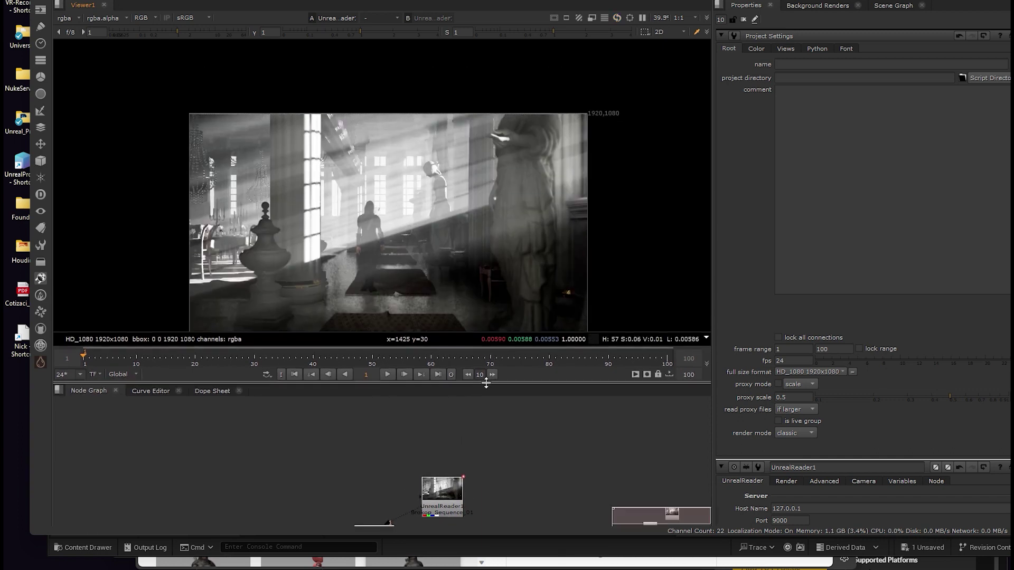
pyautogui.moveTo(483, 216); pyautogui.dragTo(506, 192, button='middle')
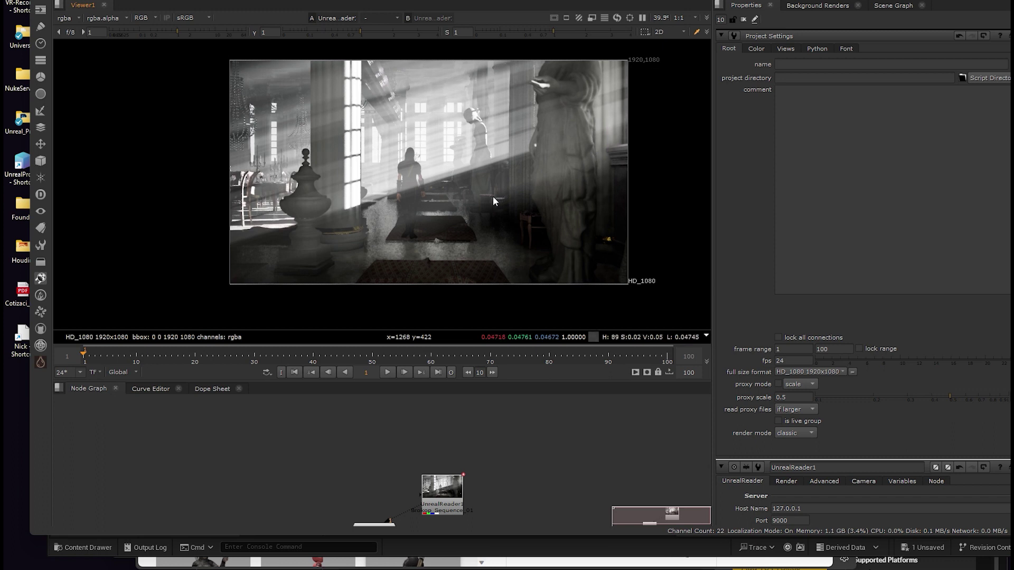
pyautogui.scroll(2, 490, 189)
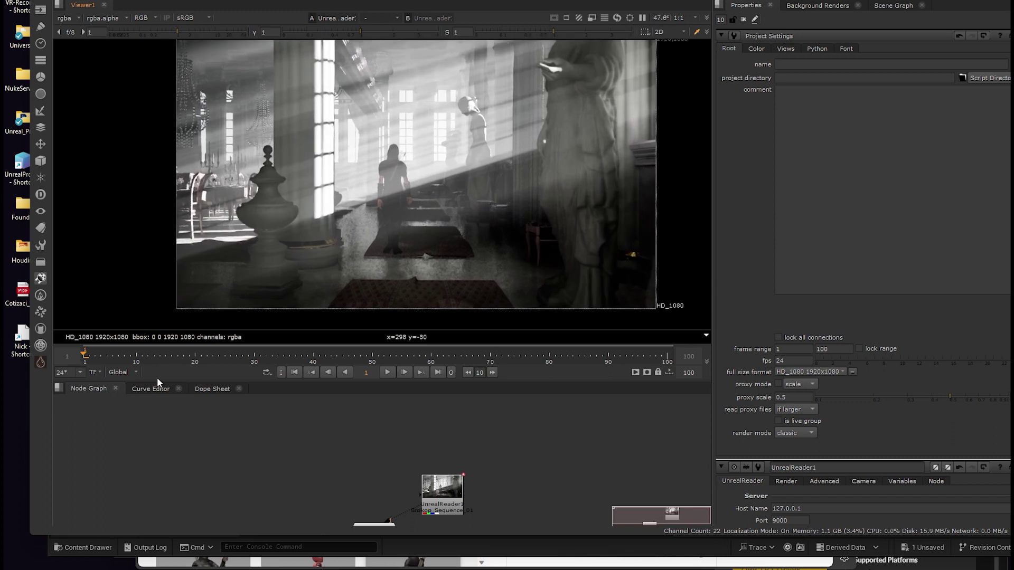
# Preview the render at frame 12 and return to frame 2
pyautogui.click(118, 356)
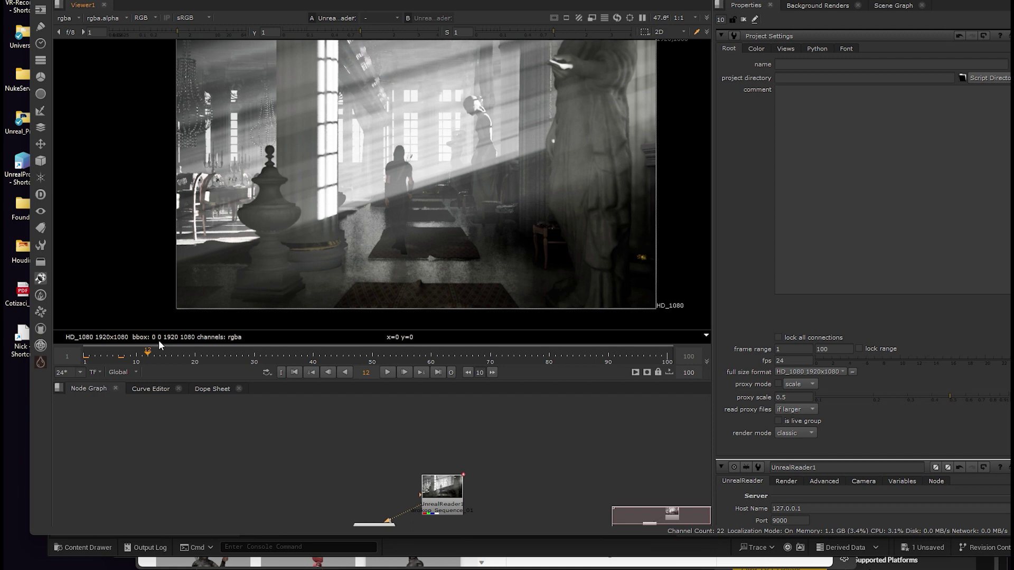
pyautogui.click(89, 358)
pyautogui.moveTo(444, 489); pyautogui.dragTo(410, 457, button='middle')
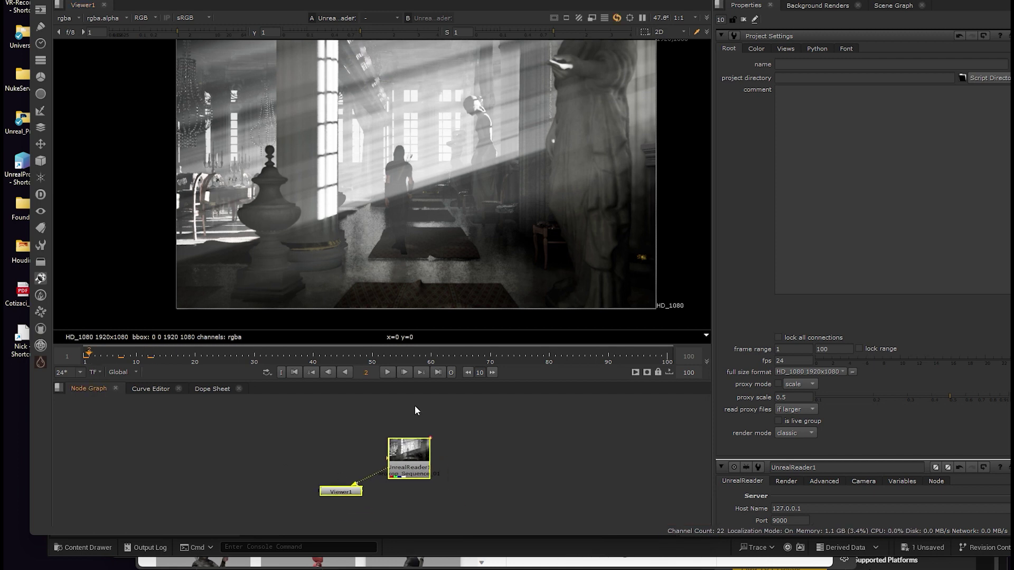
# In UnrealReader1's advanced settings, disable the tone curve and set Texture Streaming to fully load used textures
pyautogui.doubleClick(409, 457)
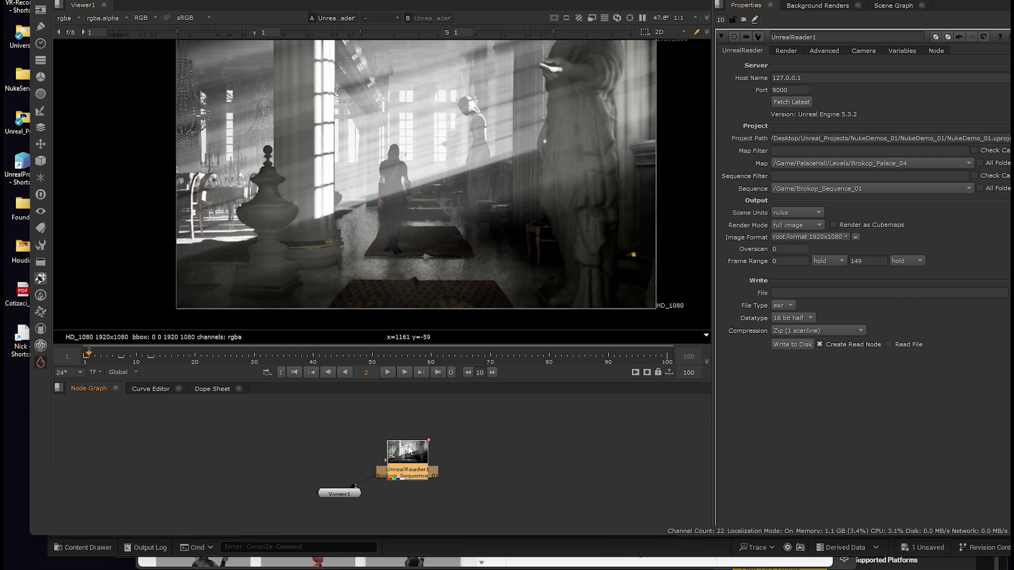
pyautogui.click(788, 50)
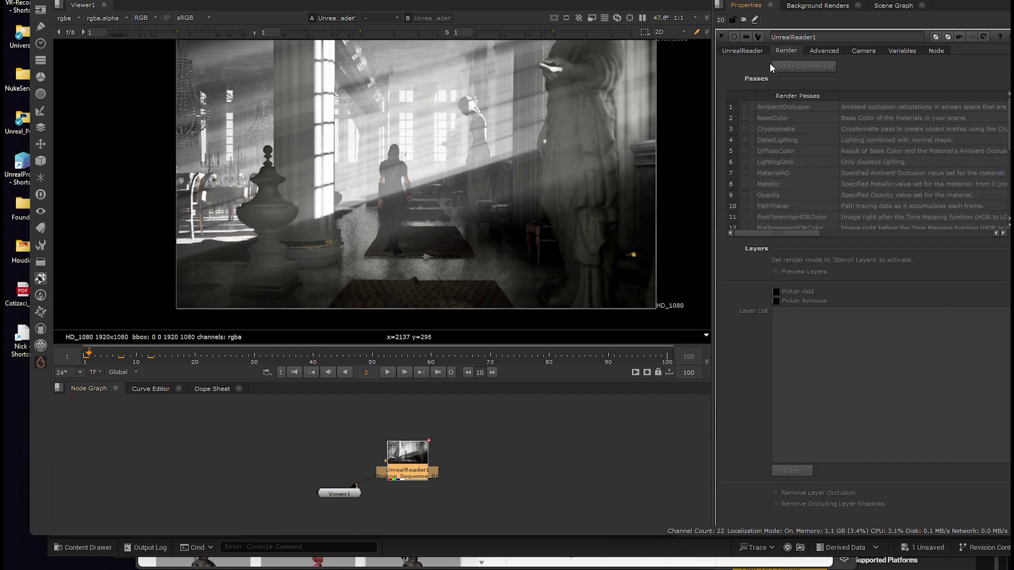
pyautogui.click(825, 51)
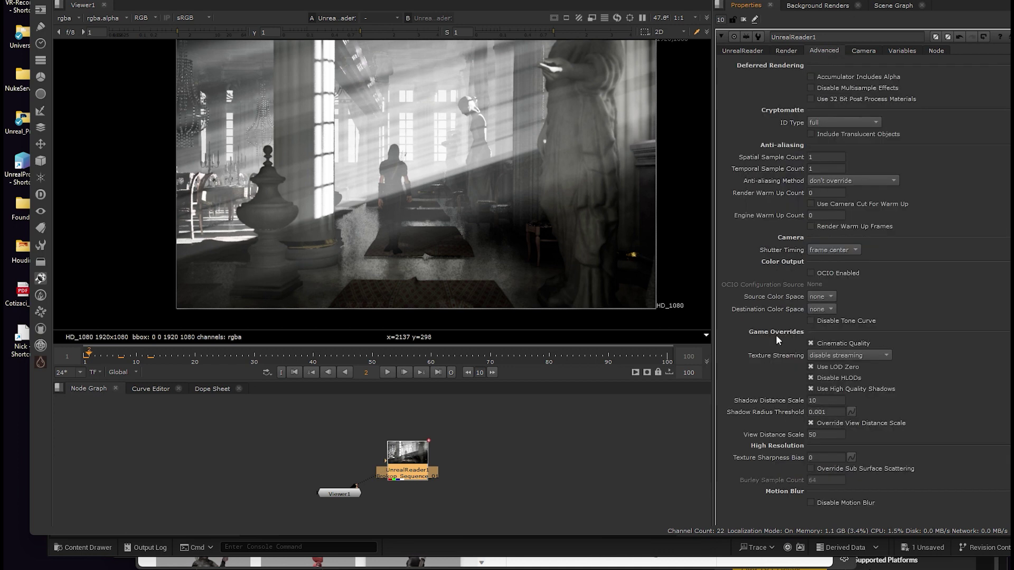
pyautogui.click(810, 321)
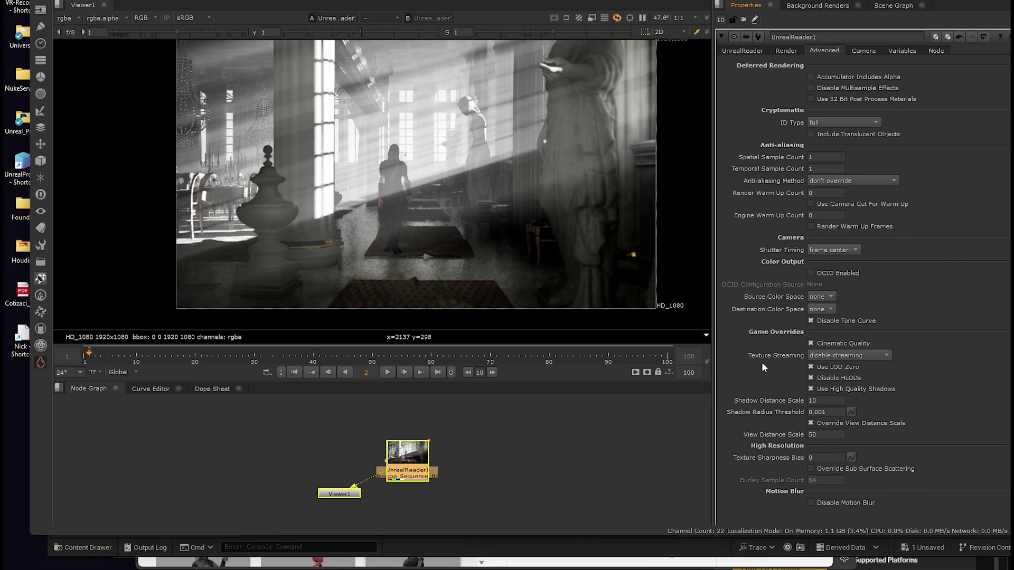
pyautogui.click(846, 355)
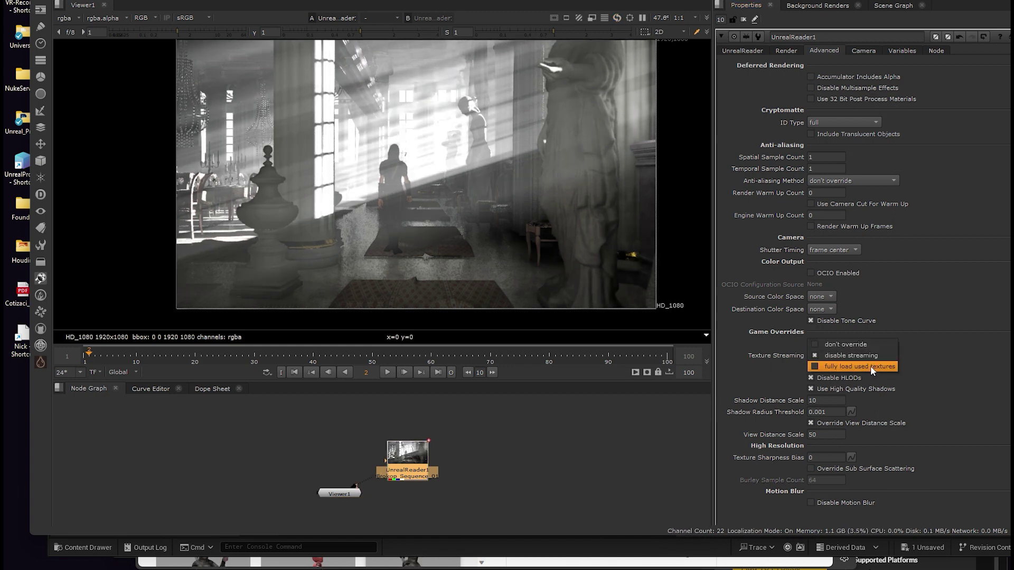
pyautogui.click(870, 365)
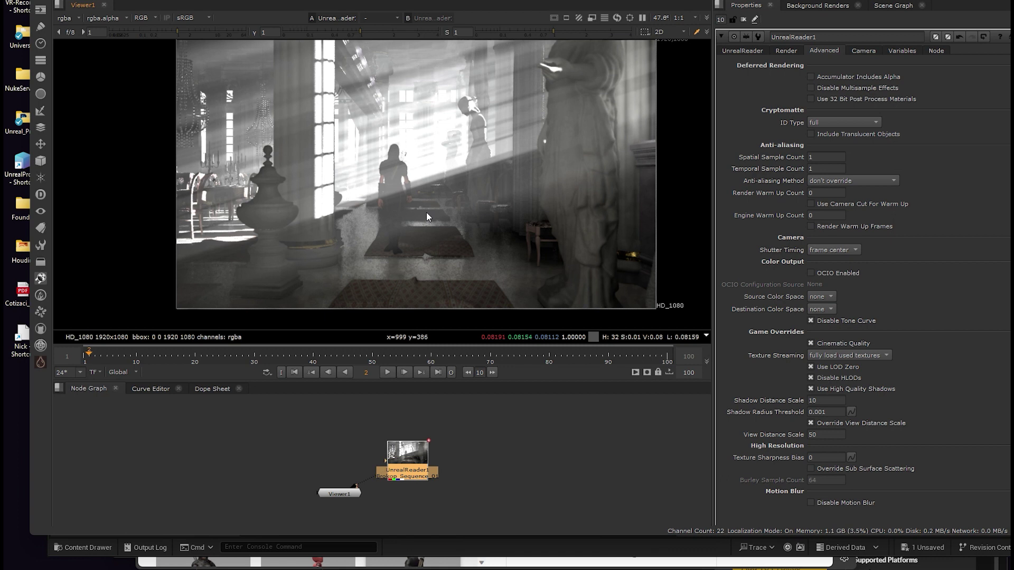
pyautogui.moveTo(466, 200); pyautogui.dragTo(454, 216, button='middle')
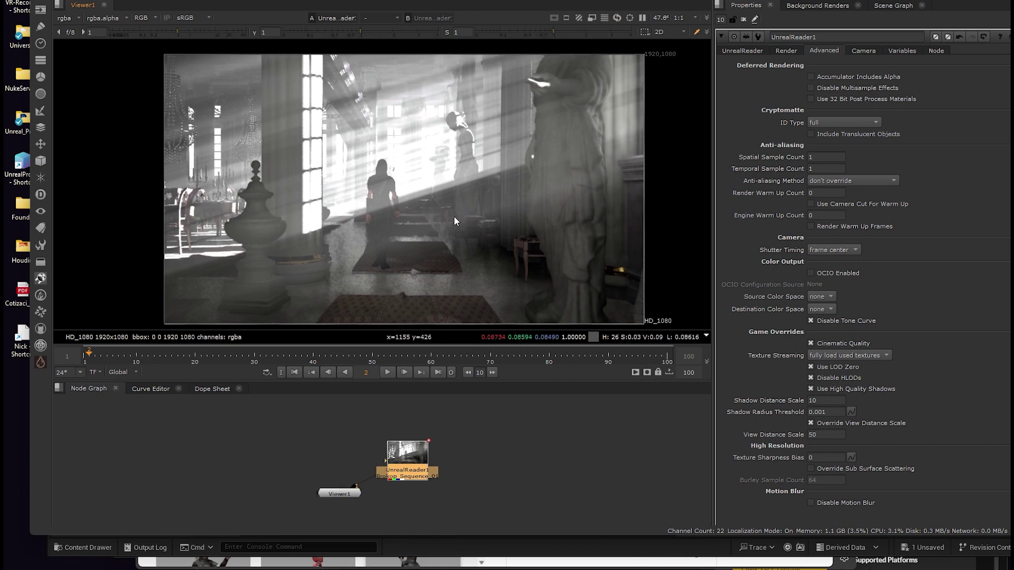
# Set UnrealReader1's Temporal Sample Count to 16 and inspect the updated render
pyautogui.click(838, 168)
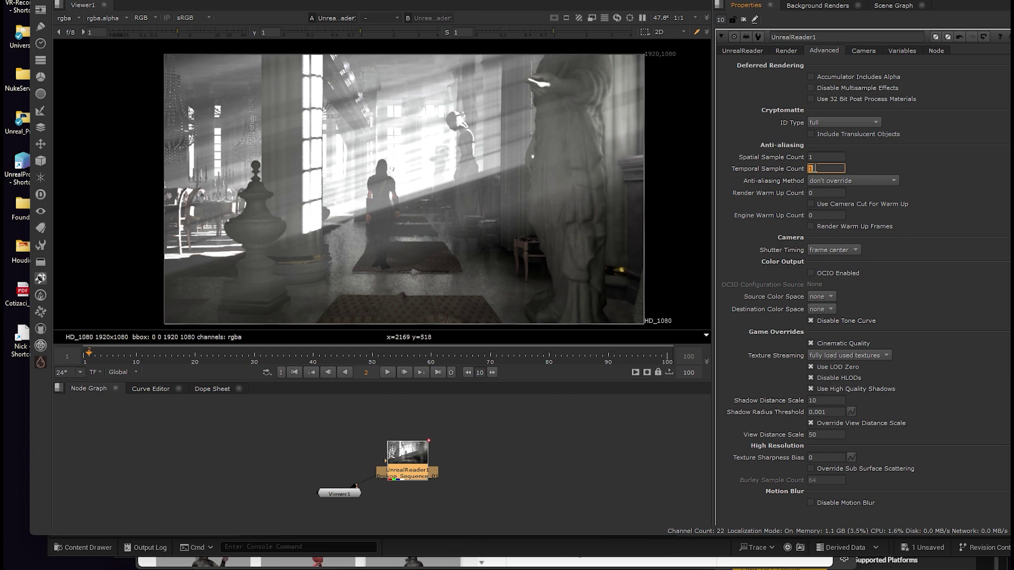
pyautogui.write('16')
pyautogui.press('Return')
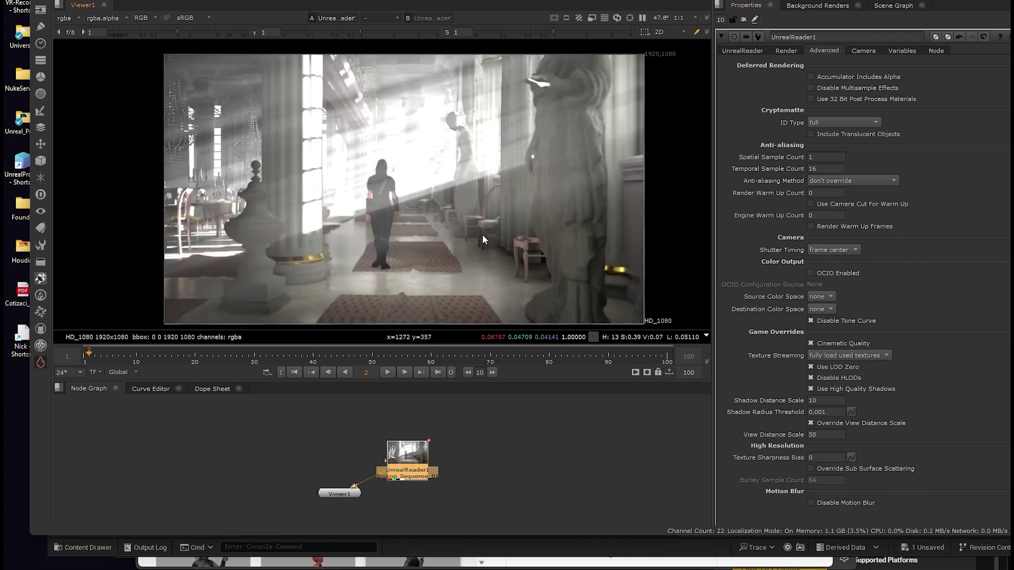
pyautogui.scroll(-1, 475, 239)
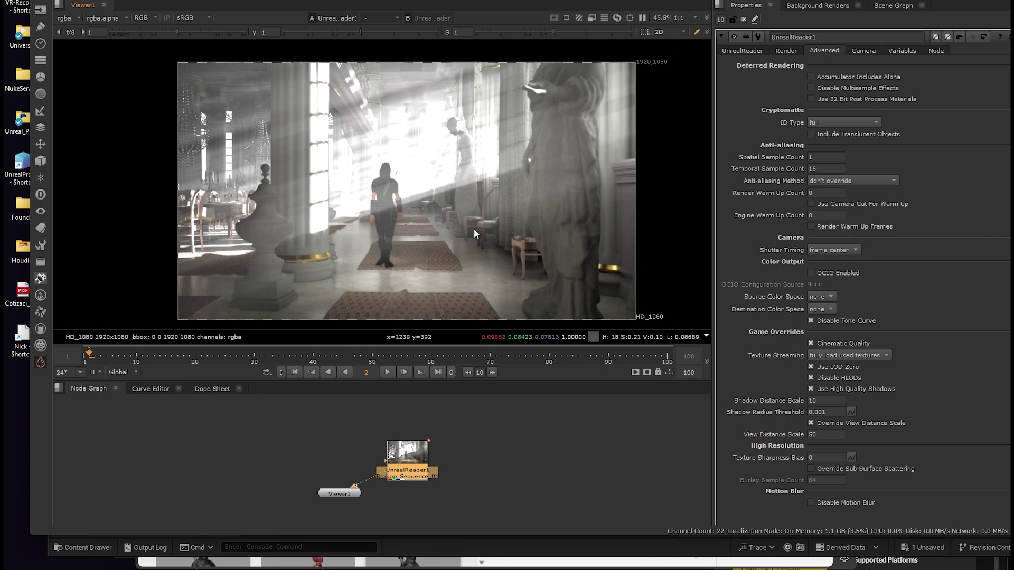
pyautogui.scroll(1, 472, 232)
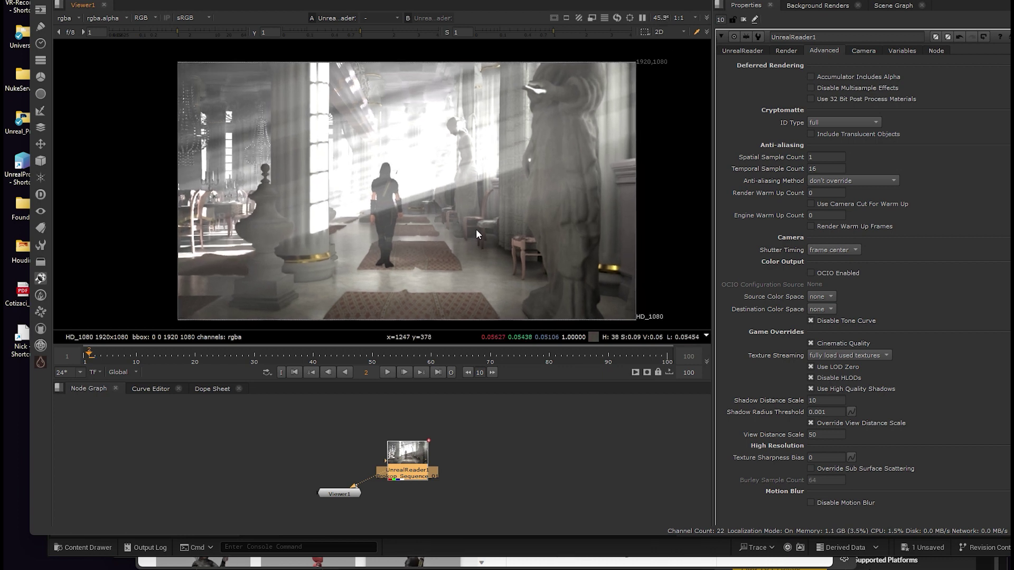
# Switch to Unreal Editor and close the Sequencer
pyautogui.hotkey('alt', 'Tab')
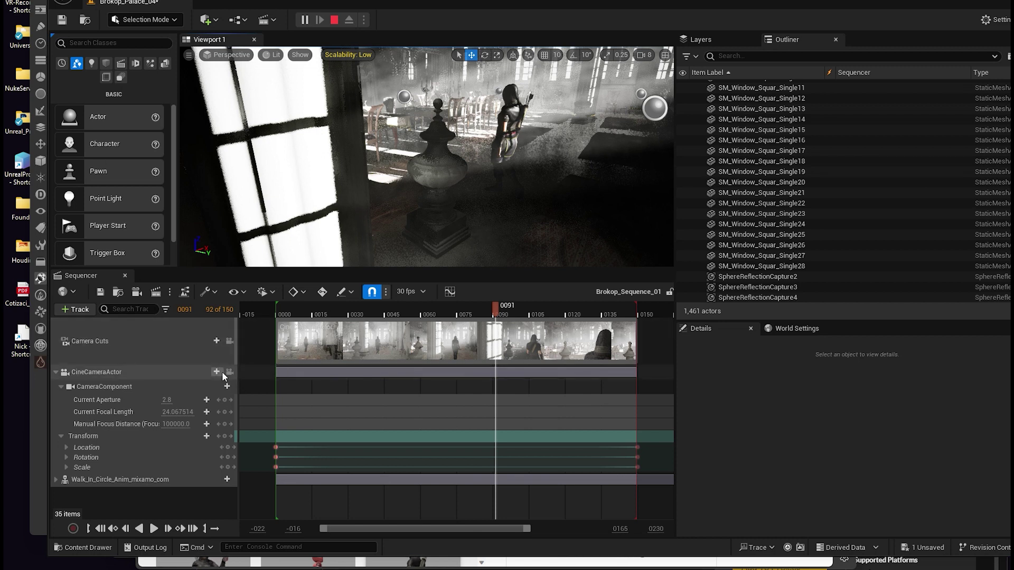
pyautogui.press('Escape')
pyautogui.click(125, 276)
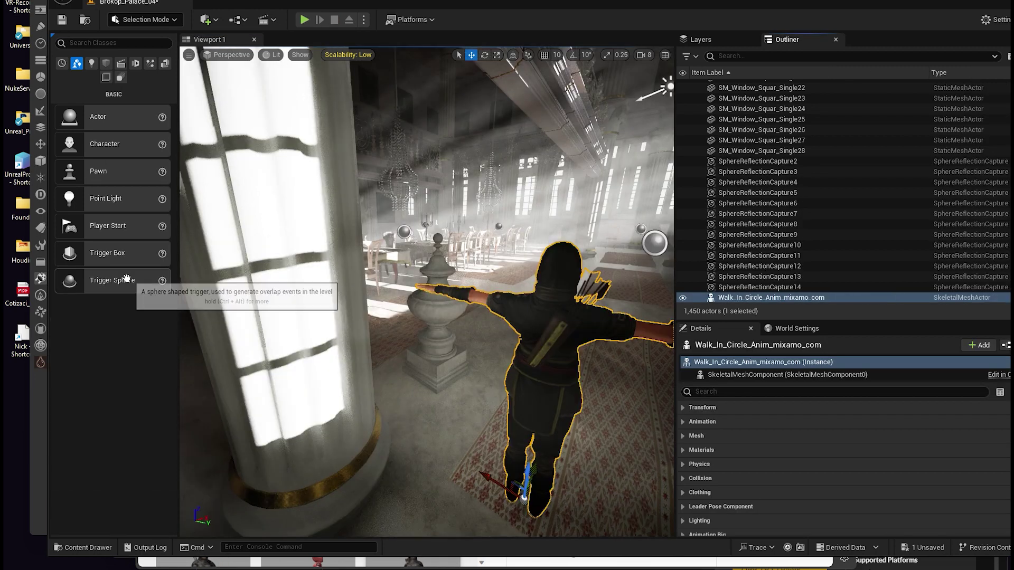
# Filter the Outliner by "light" and set the intensity of the Light Source directional light to 25 lux
pyautogui.click(735, 58)
pyautogui.write('light')
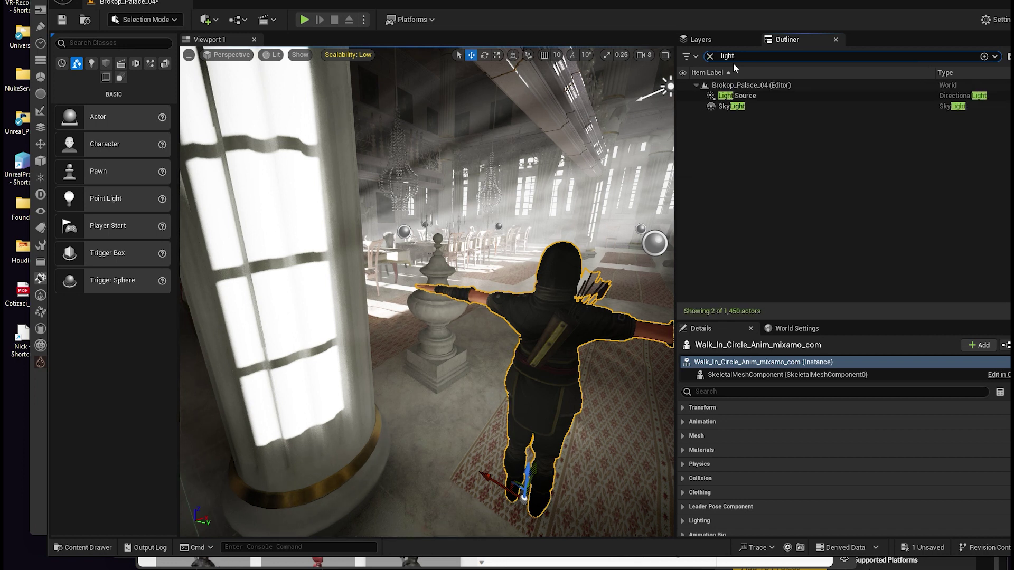
pyautogui.click(763, 96)
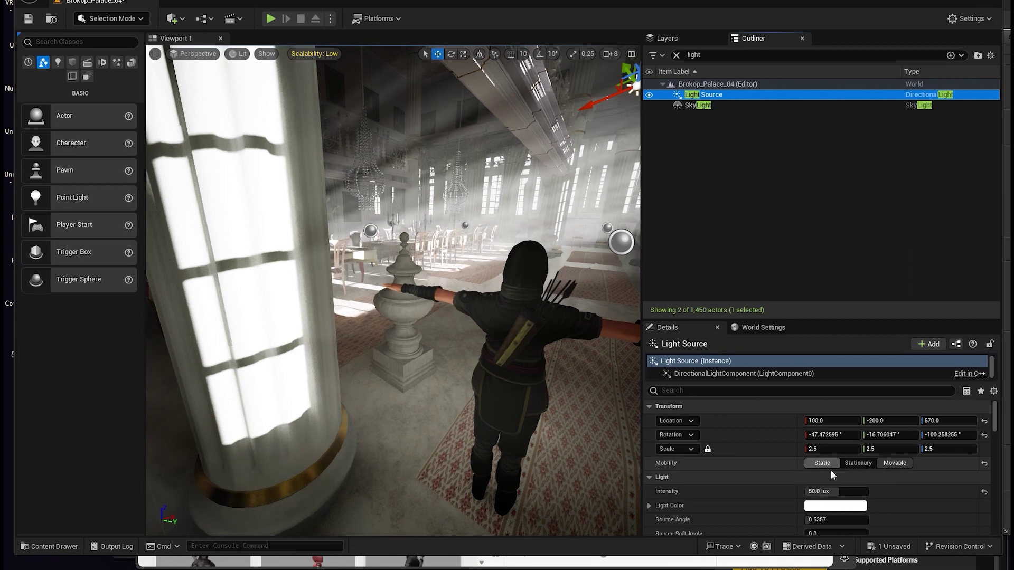
pyautogui.click(868, 493)
pyautogui.write('25')
pyautogui.press('Return')
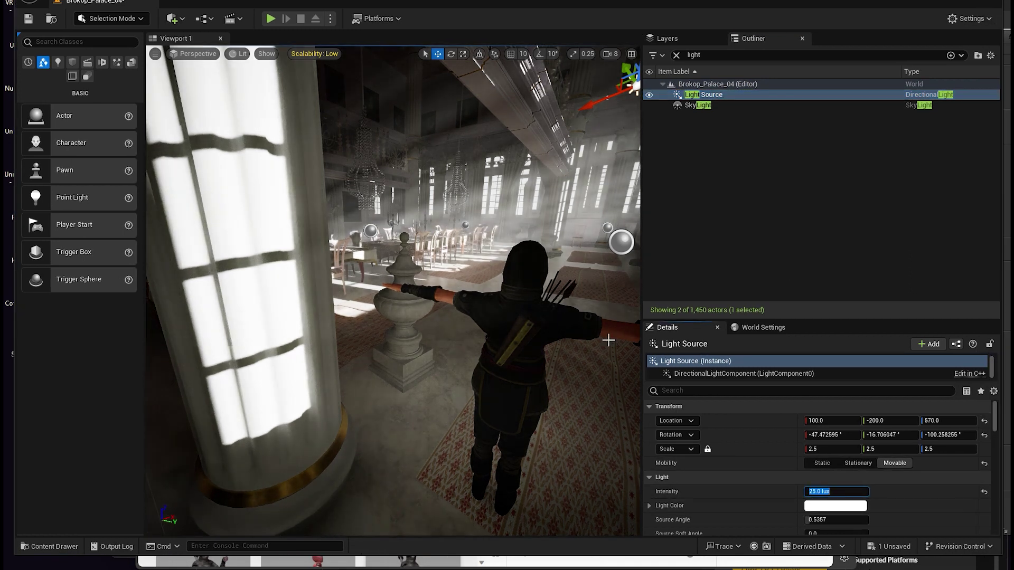
# Set the Light Source's Indirect Lighting Intensity to 5 and its Volumetric Scattering Intensity to 5
pyautogui.moveTo(994, 417); pyautogui.dragTo(996, 430)
pyautogui.scroll(-2, 893, 464)
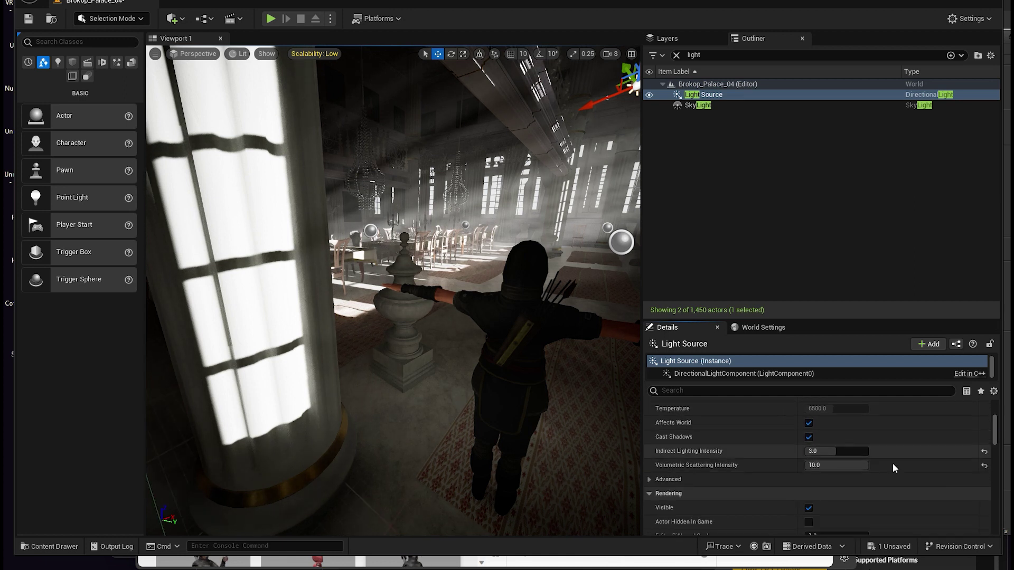
pyautogui.click(818, 454)
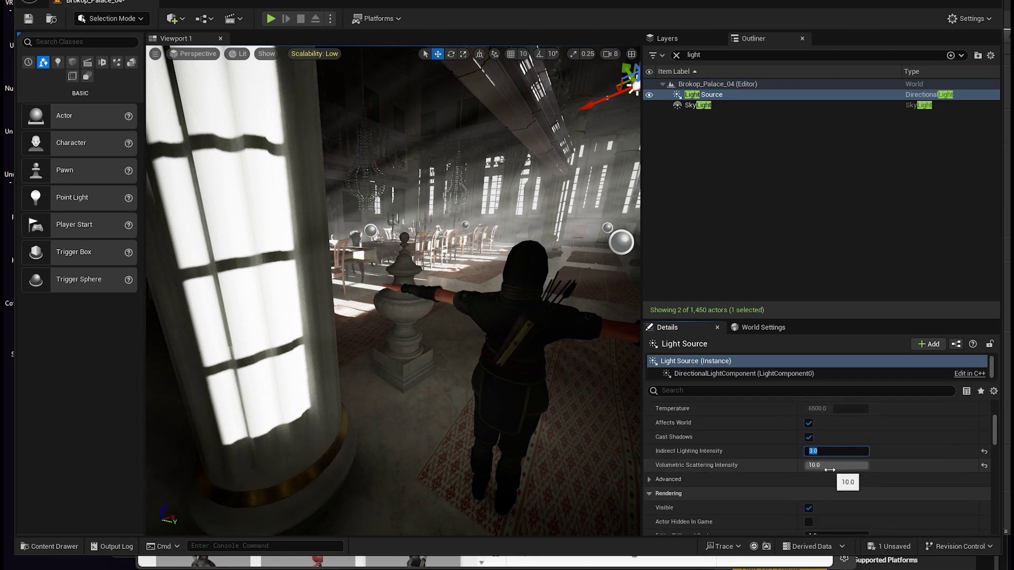
pyautogui.write('5')
pyautogui.press('Return')
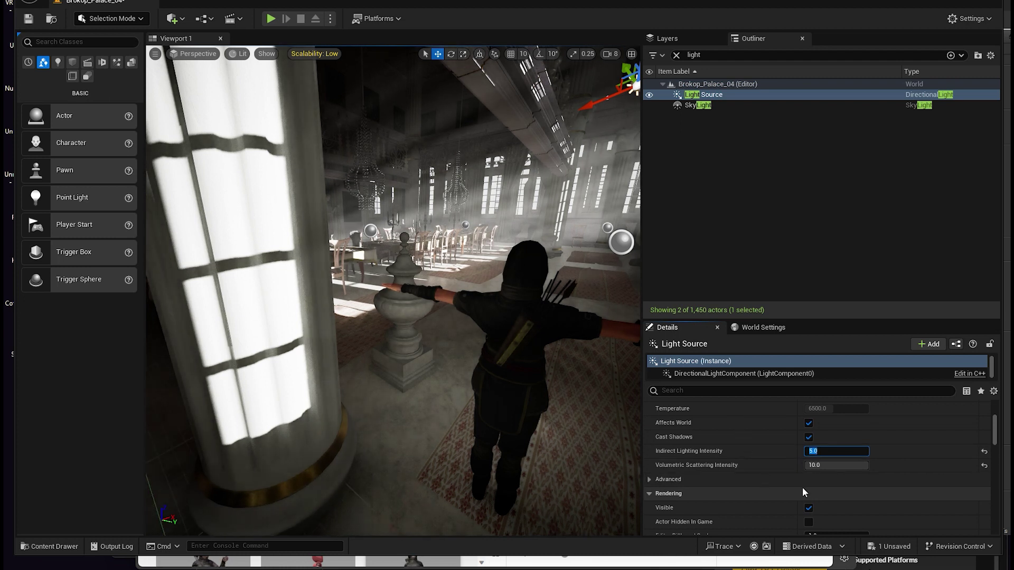
pyautogui.click(832, 466)
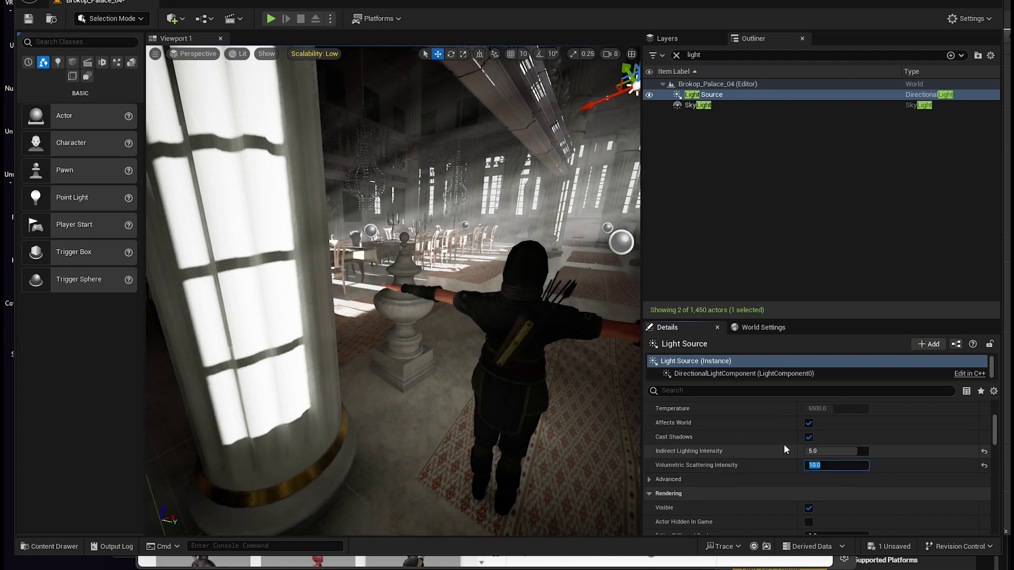
pyautogui.write('5')
pyautogui.press('Return')
pyautogui.scroll(-4, 235, 129)
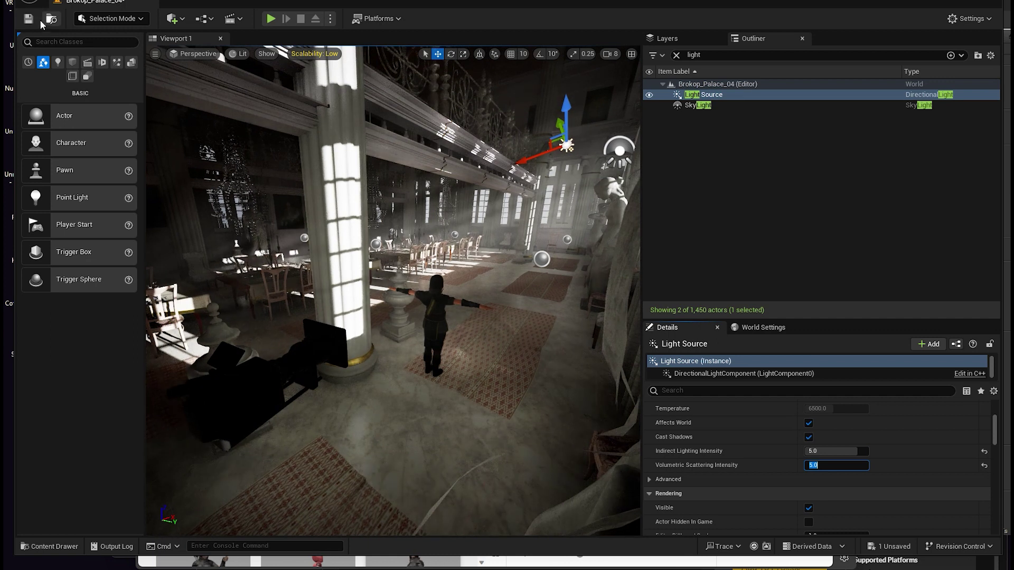
# Save the level in Unreal Editor, and switch back to NukeX to inspect the relit render
pyautogui.click(28, 19)
pyautogui.hotkey('alt', 'Tab')
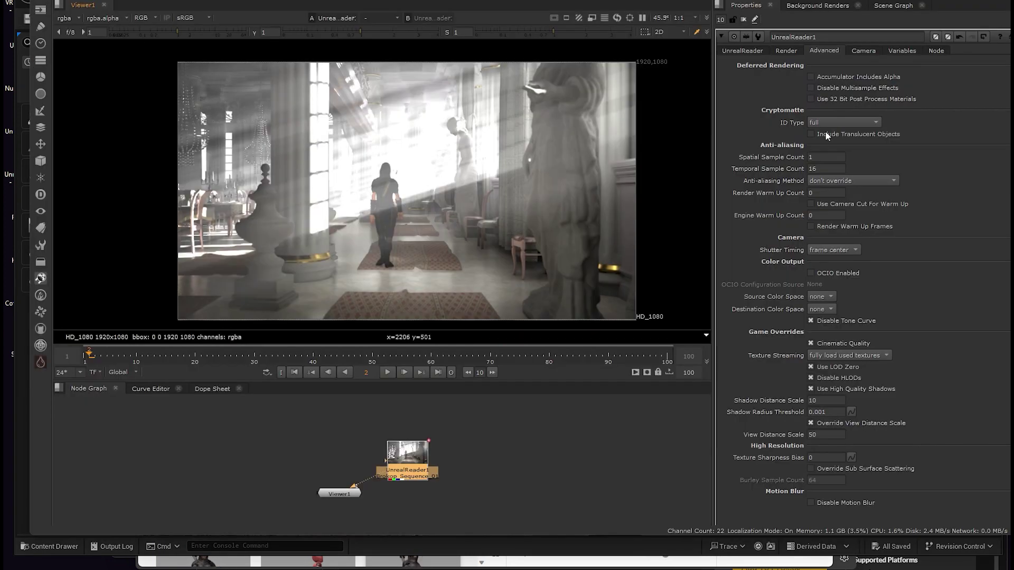
pyautogui.click(735, 49)
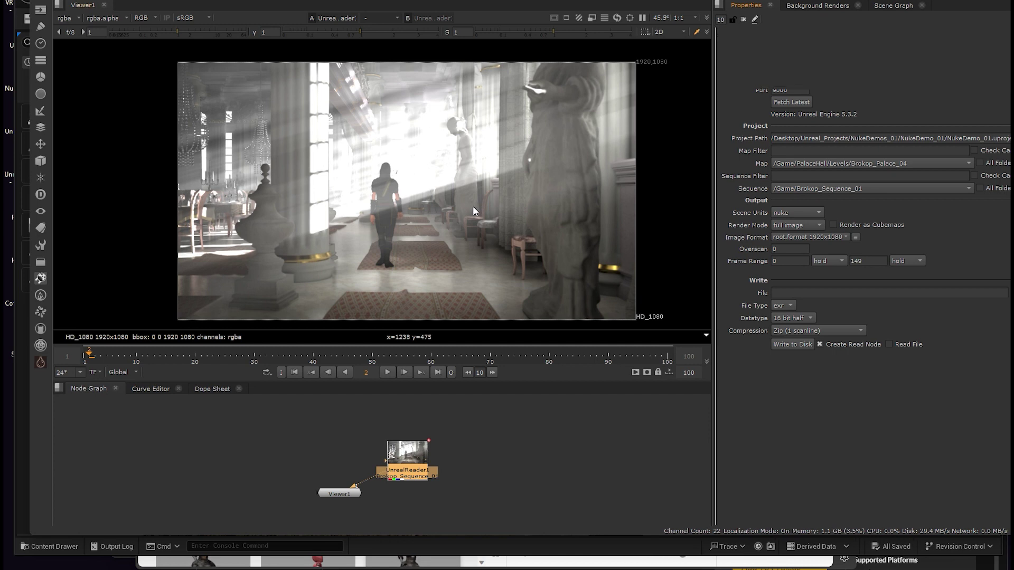
pyautogui.press('s')
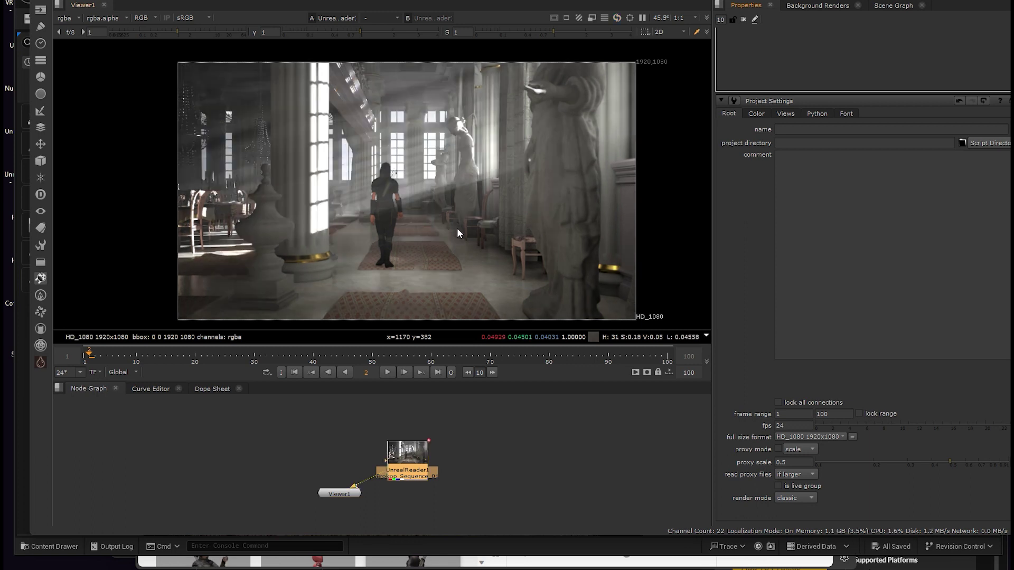
pyautogui.moveTo(452, 224)
pyautogui.mouseDown(button='middle')
pyautogui.moveTo(486, 233)
pyautogui.moveTo(456, 239)
pyautogui.mouseUp(button='middle')
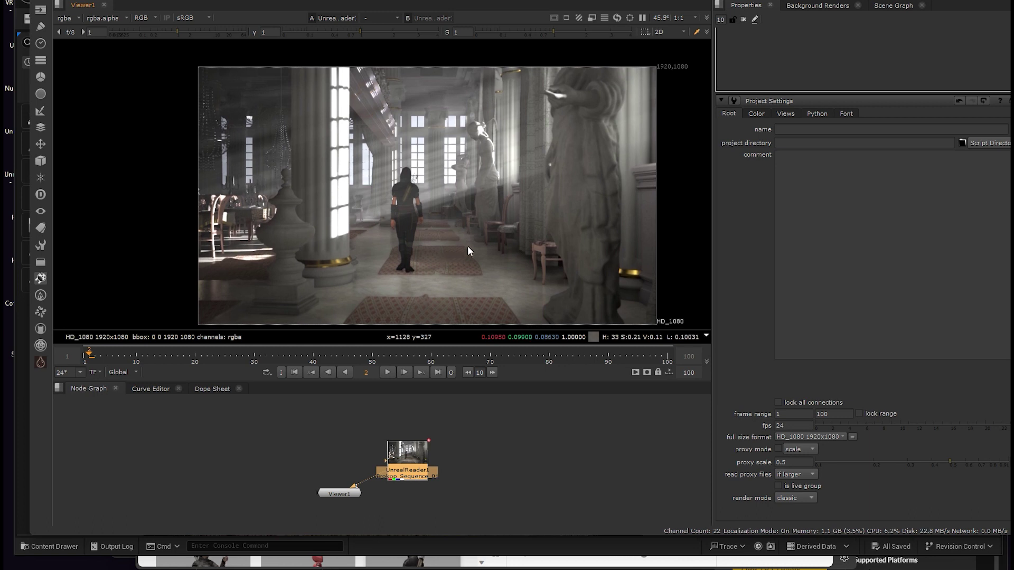
# Space the UnrealReader1 and Viewer1 nodes farther apart in the node graph
pyautogui.click(480, 435)
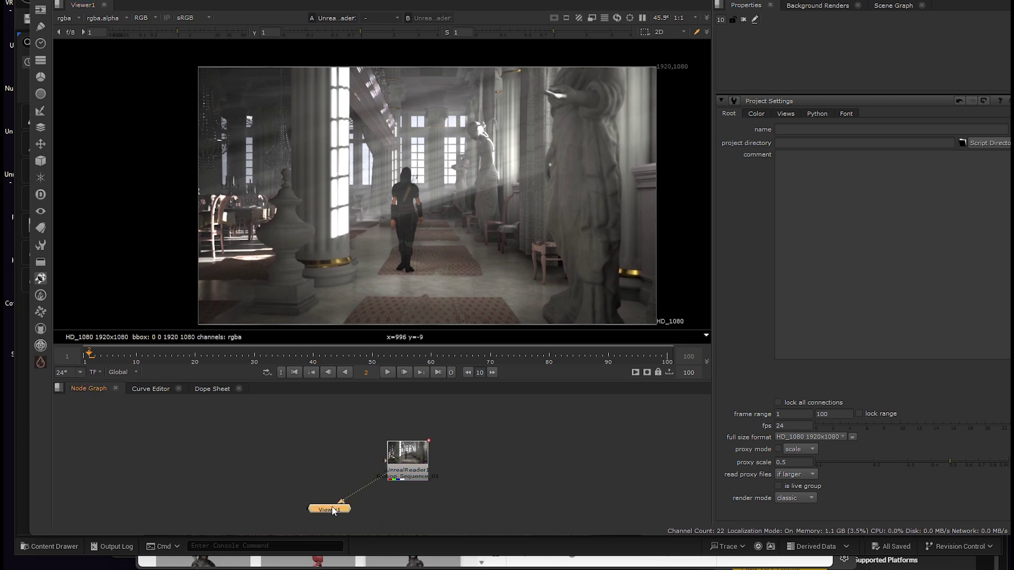
pyautogui.moveTo(411, 459); pyautogui.dragTo(390, 418)
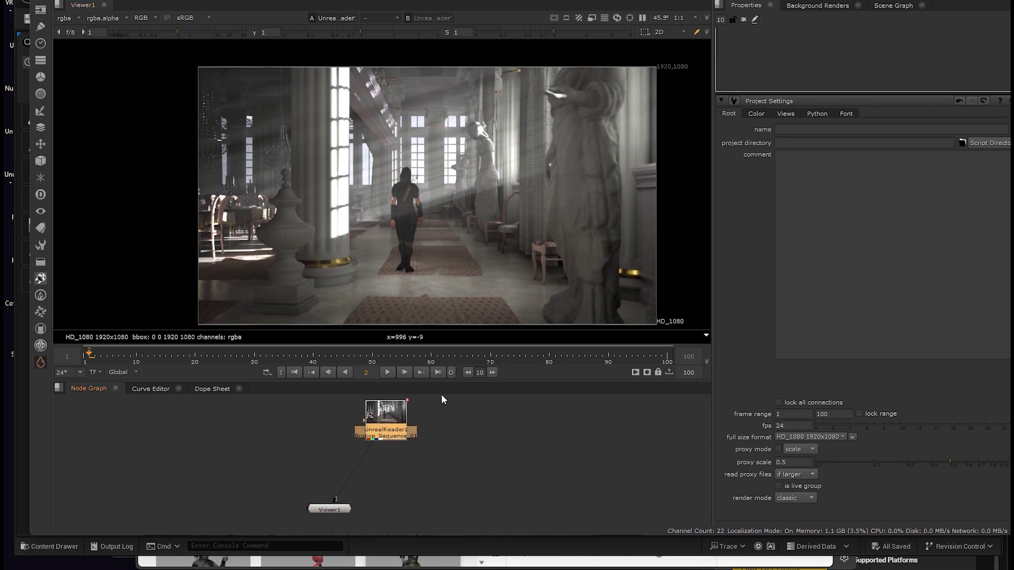
pyautogui.moveTo(333, 511); pyautogui.dragTo(330, 517)
pyautogui.moveTo(391, 412); pyautogui.dragTo(408, 415)
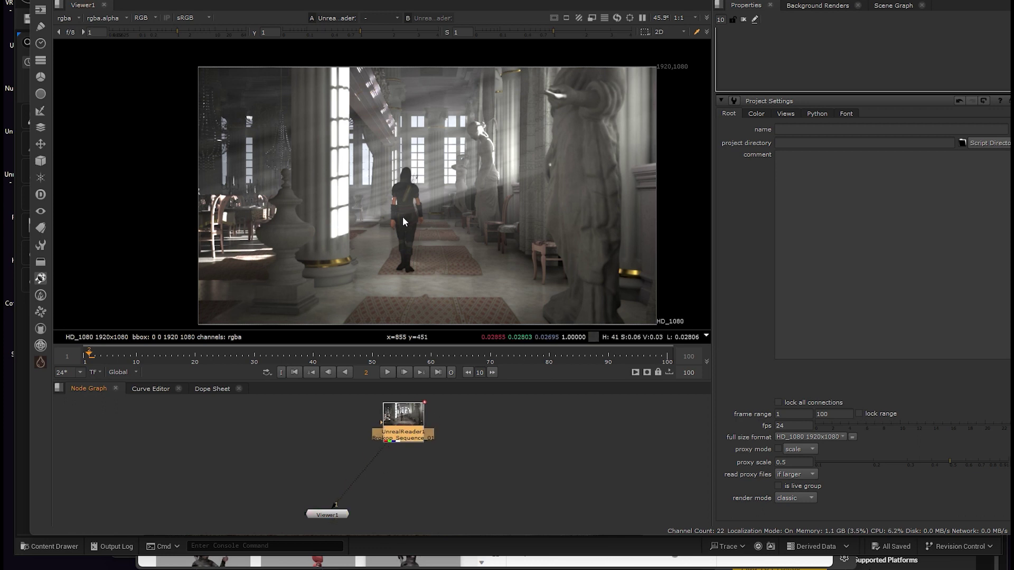
pyautogui.moveTo(415, 197); pyautogui.dragTo(387, 191, button='middle')
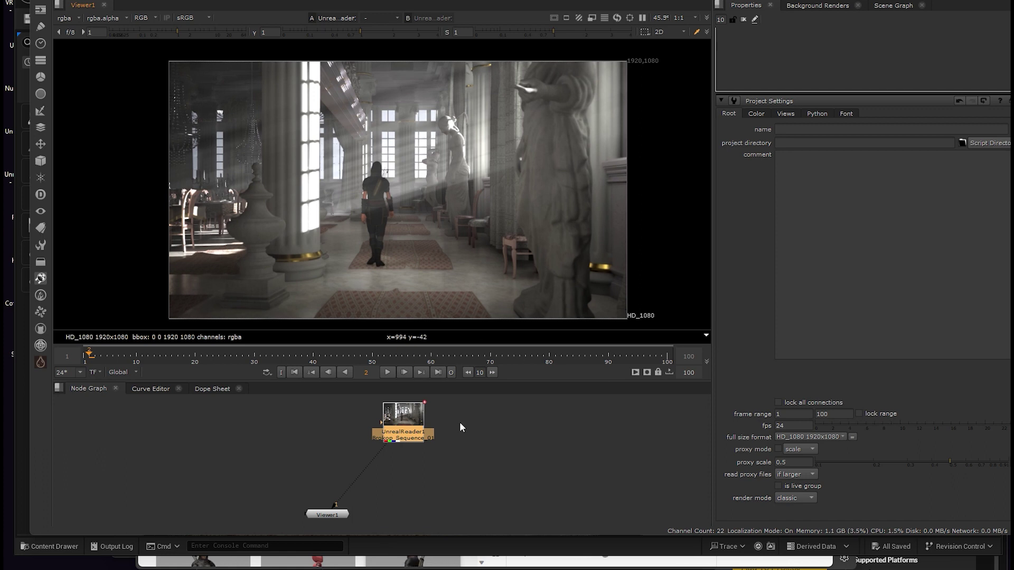
pyautogui.click(469, 437)
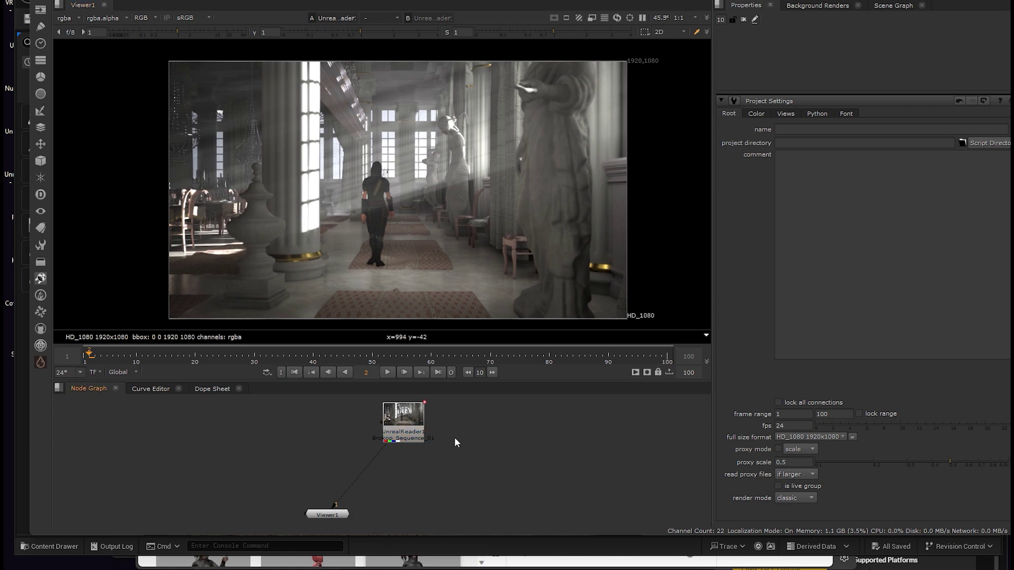
# Enable UnrealReader1's WorldPosition, WorldNormal and WorldDepth render passes and update its channel list
pyautogui.doubleClick(411, 418)
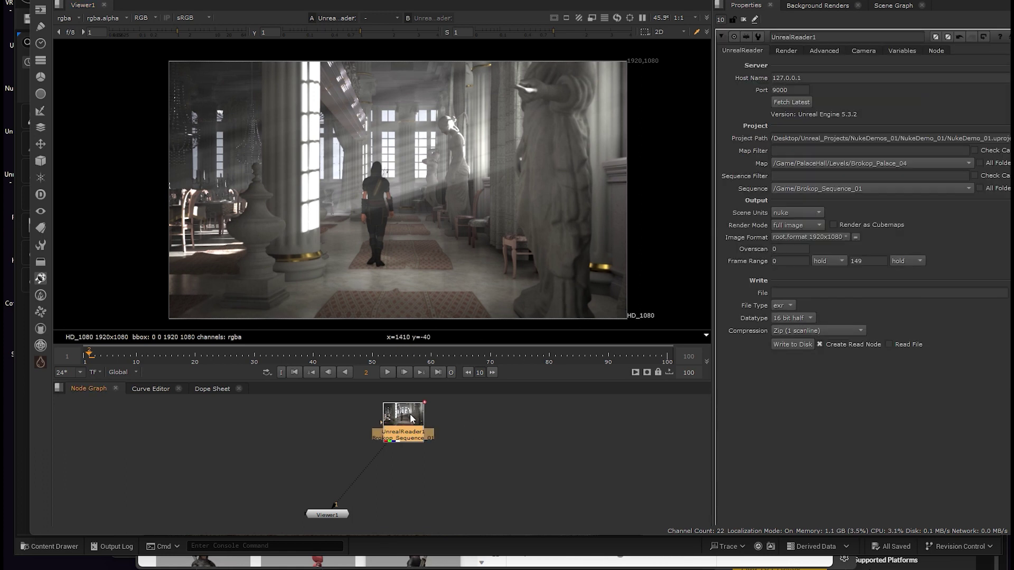
pyautogui.click(787, 51)
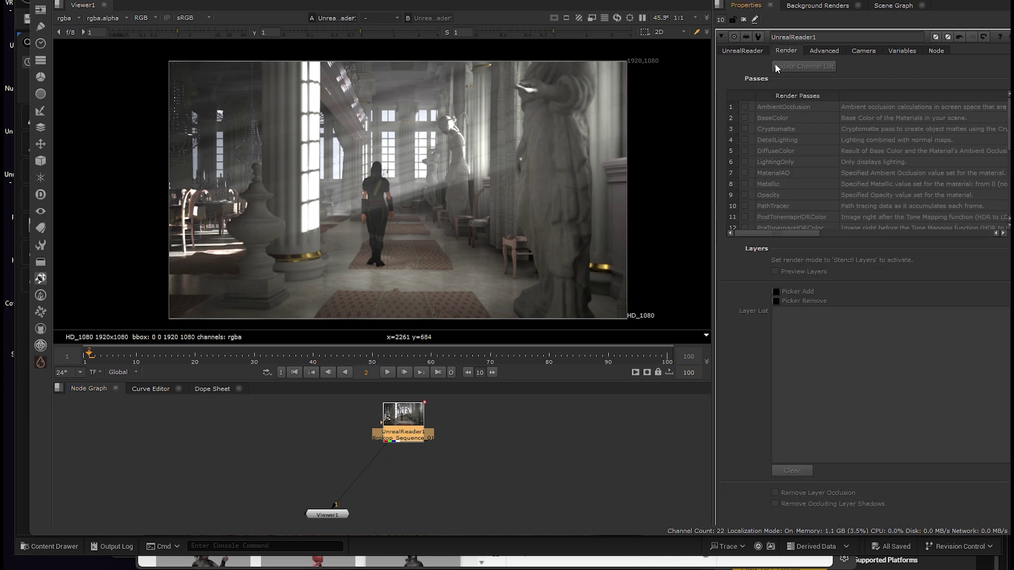
pyautogui.moveTo(896, 0); pyautogui.dragTo(844, 1)
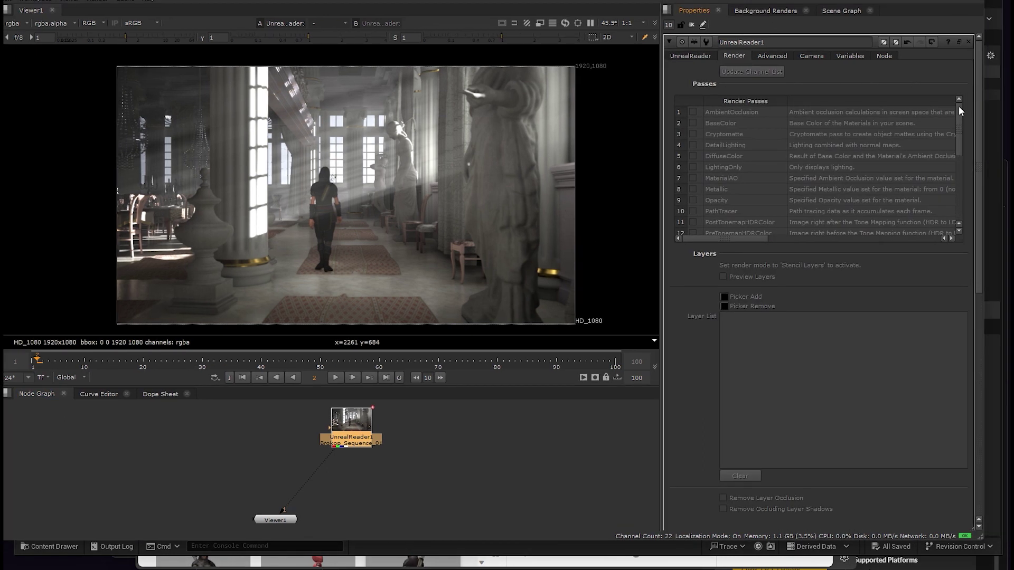
pyautogui.moveTo(958, 105); pyautogui.dragTo(949, 173)
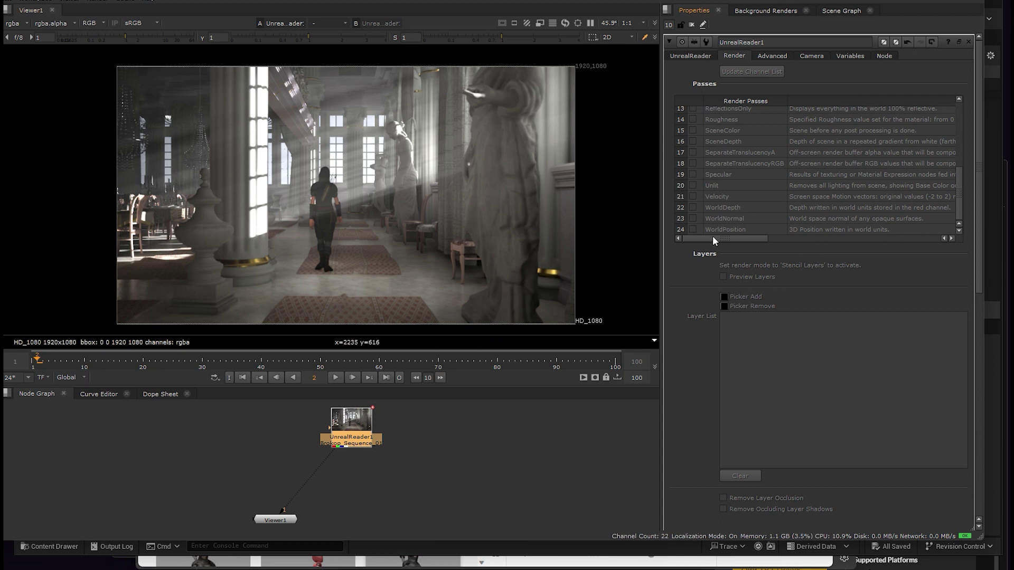
pyautogui.click(693, 229)
pyautogui.click(693, 218)
pyautogui.click(693, 207)
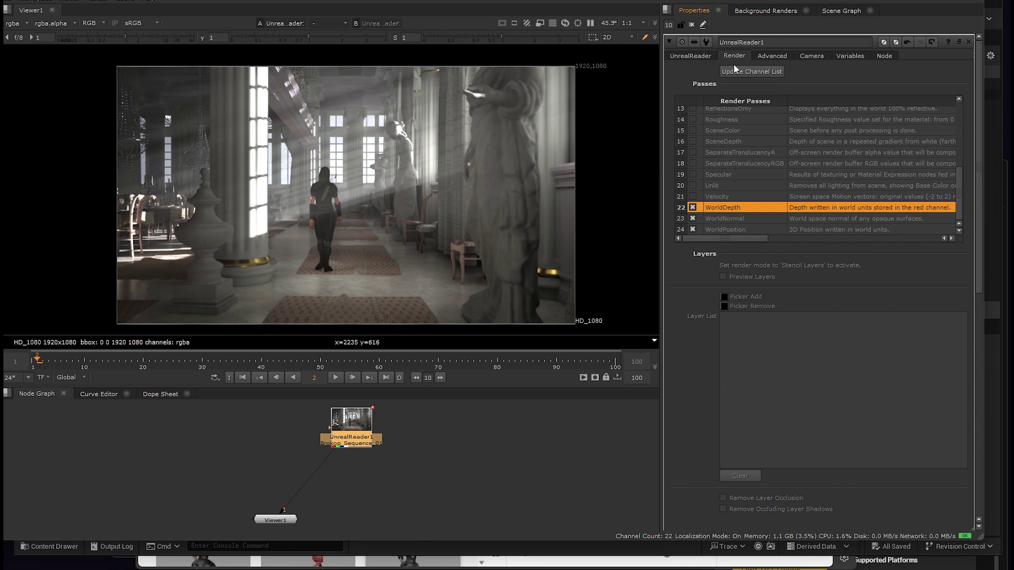
pyautogui.click(749, 73)
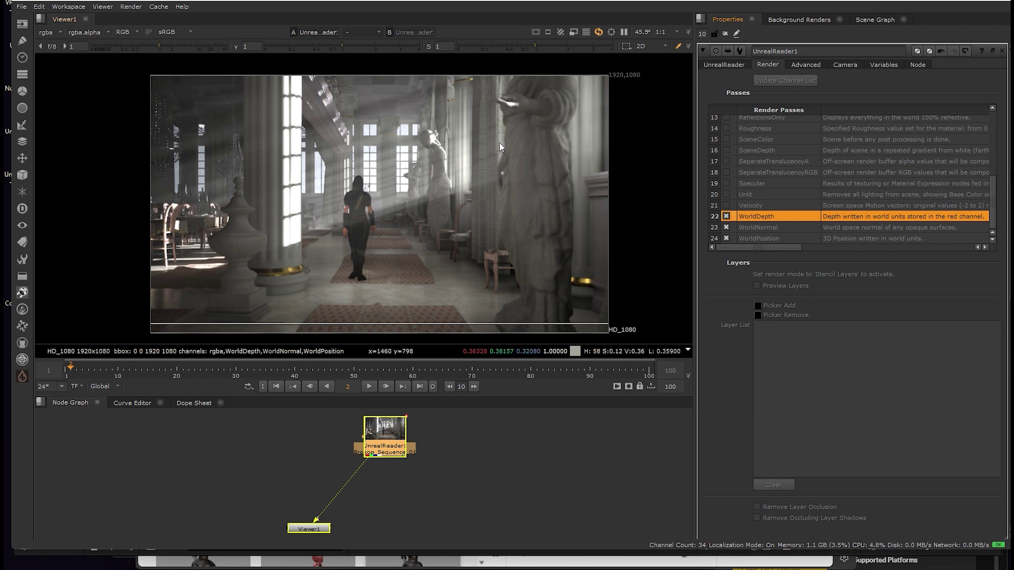
# Examine the WorldPosition, WorldNormal and WorldDepth passes in the viewer, and return the display to rgba
pyautogui.click(53, 32)
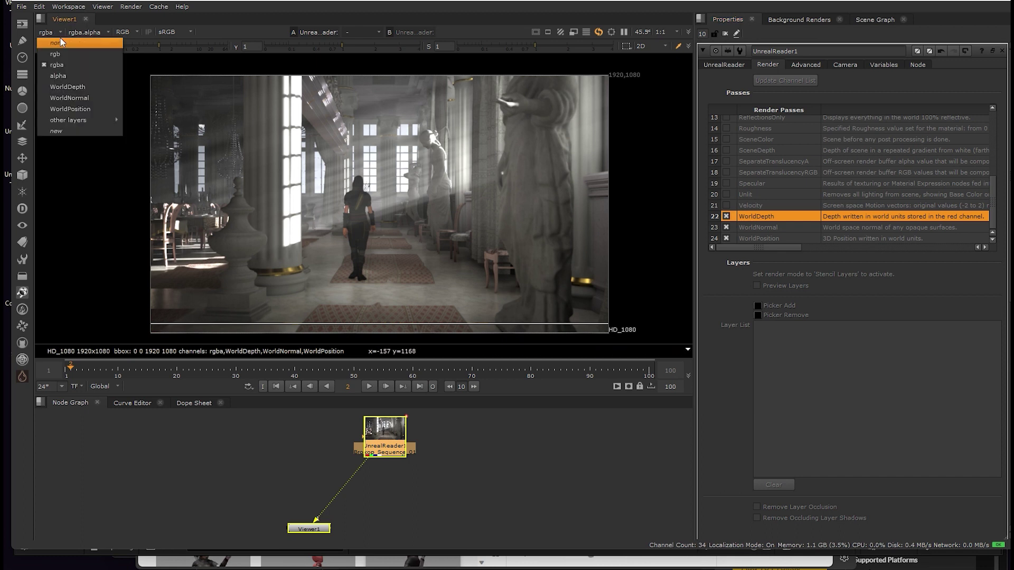
pyautogui.click(77, 108)
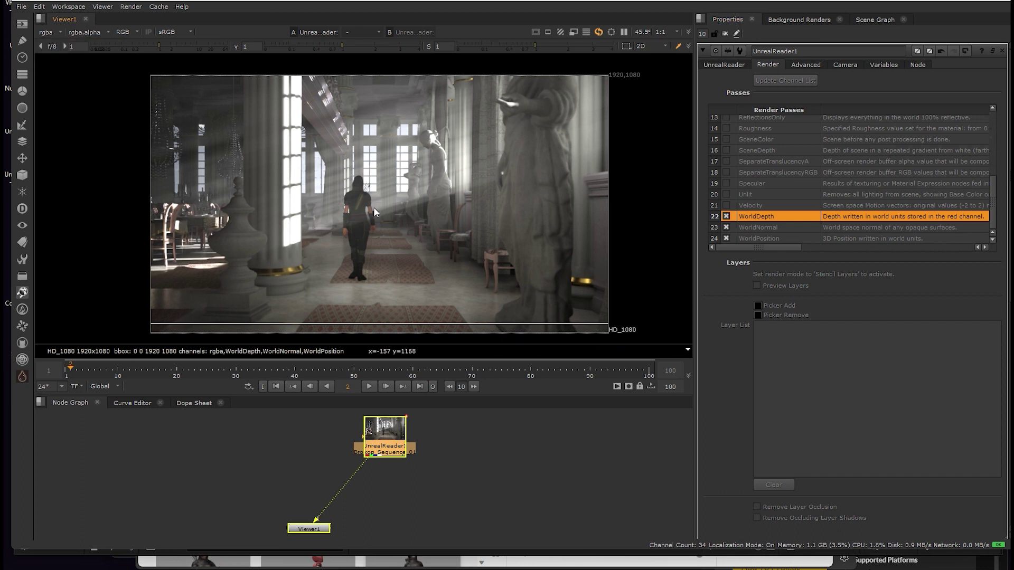
pyautogui.press('pageup')
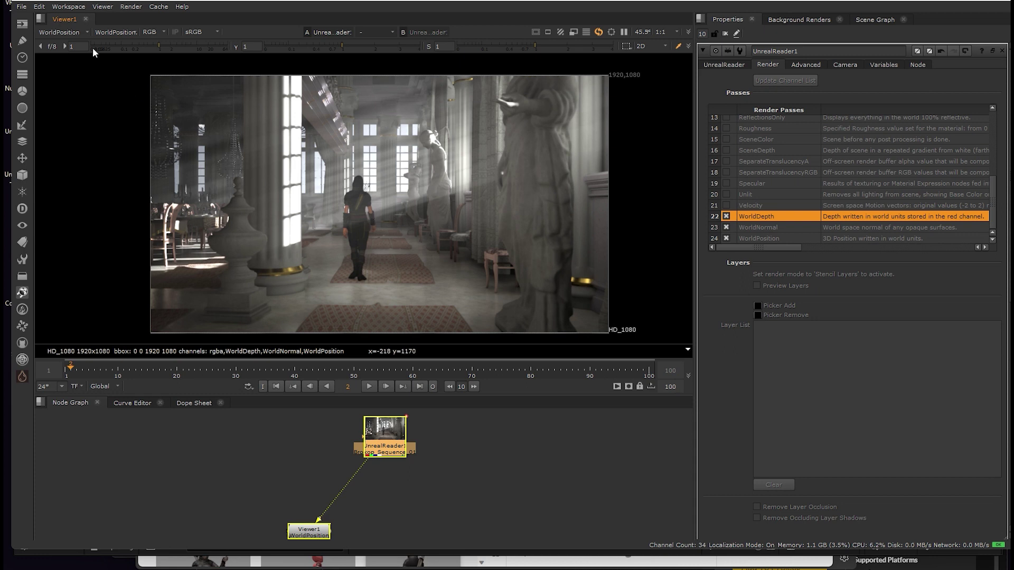
pyautogui.click(74, 33)
pyautogui.click(90, 98)
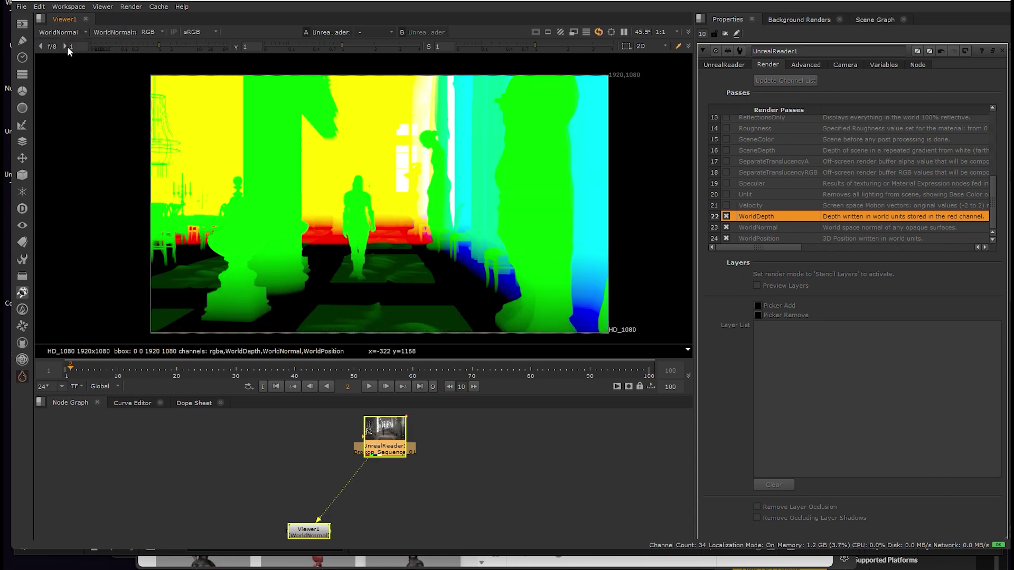
pyautogui.click(74, 34)
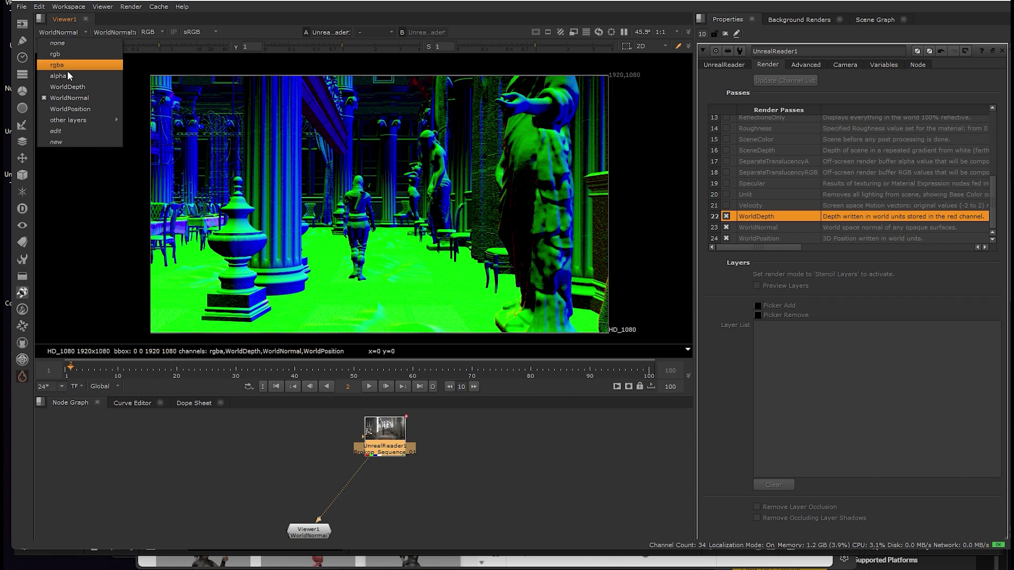
pyautogui.click(74, 85)
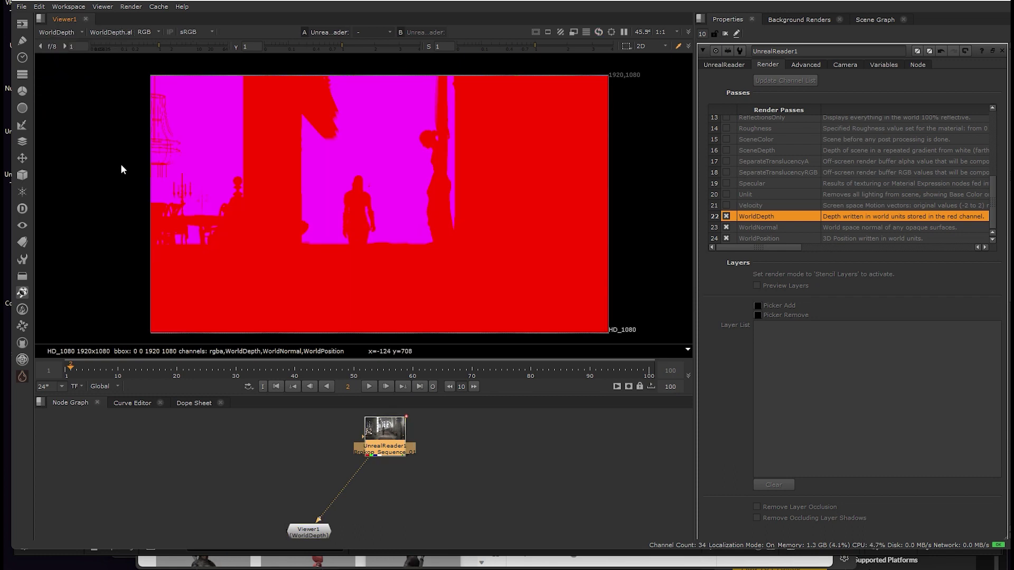
pyautogui.click(71, 33)
pyautogui.click(68, 65)
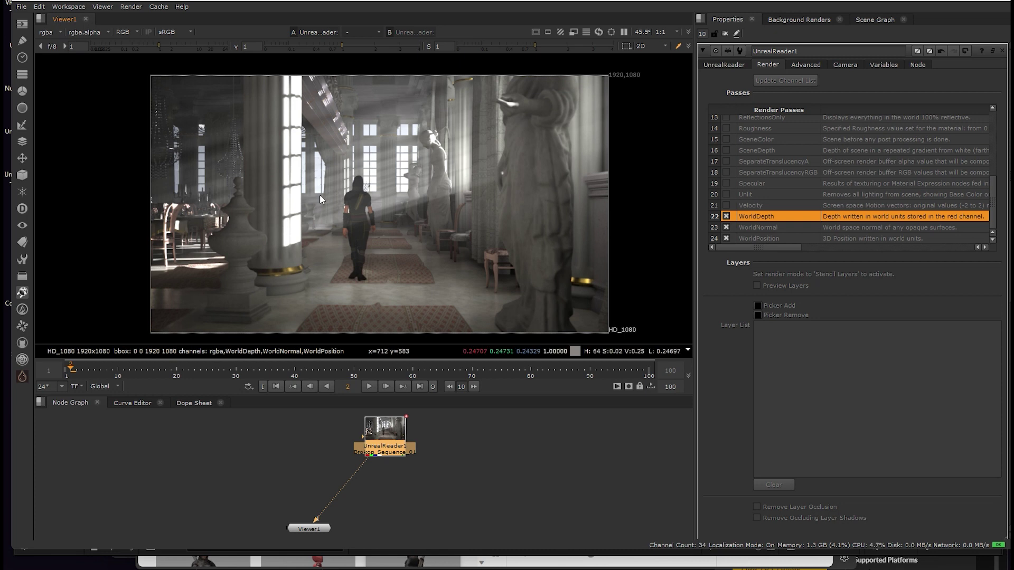
# Enlarge the node graph area and insert a Shuffle node between UnrealReader1 and Viewer1
pyautogui.click(477, 435)
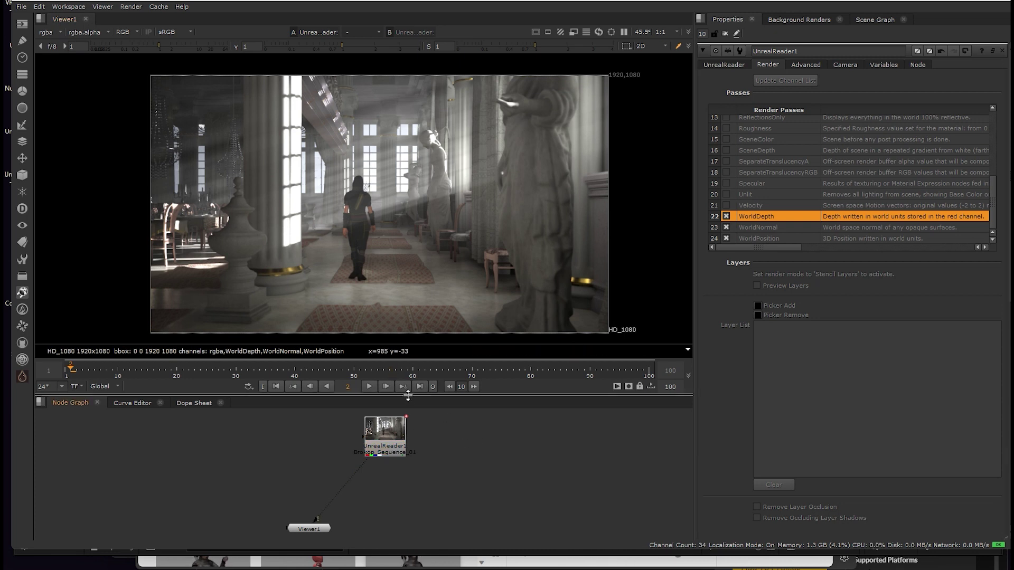
pyautogui.moveTo(407, 396); pyautogui.dragTo(417, 341)
pyautogui.moveTo(384, 391); pyautogui.dragTo(389, 396)
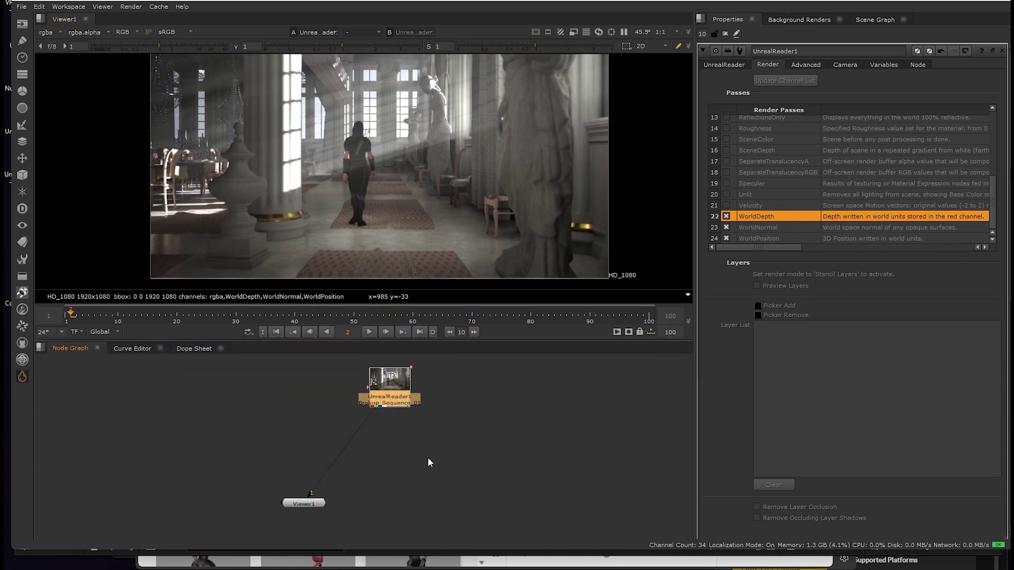
pyautogui.click(428, 458)
pyautogui.press('Tab')
pyautogui.write('suff')
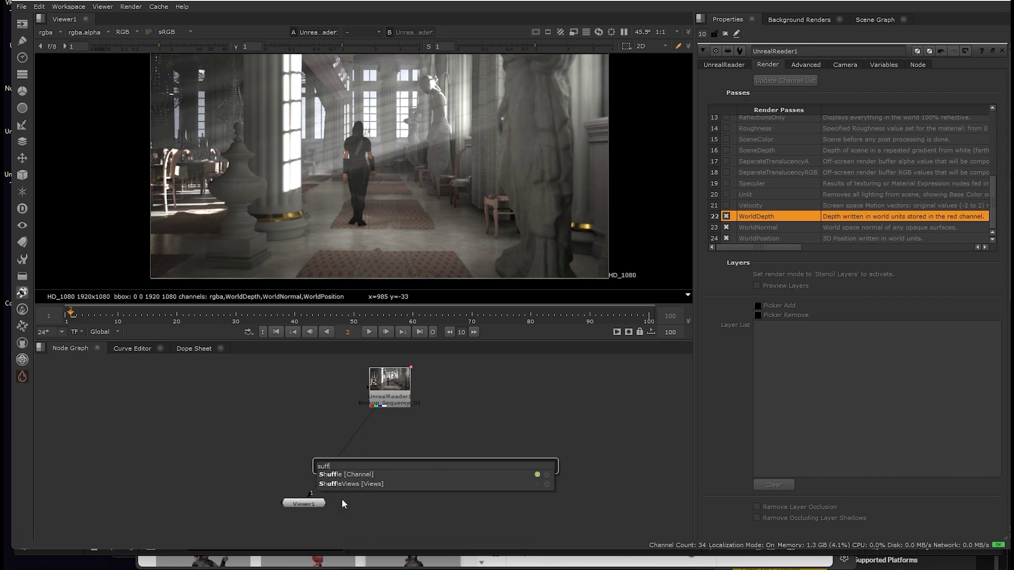
pyautogui.click(346, 474)
pyautogui.moveTo(418, 451); pyautogui.dragTo(313, 436)
pyautogui.click(391, 451)
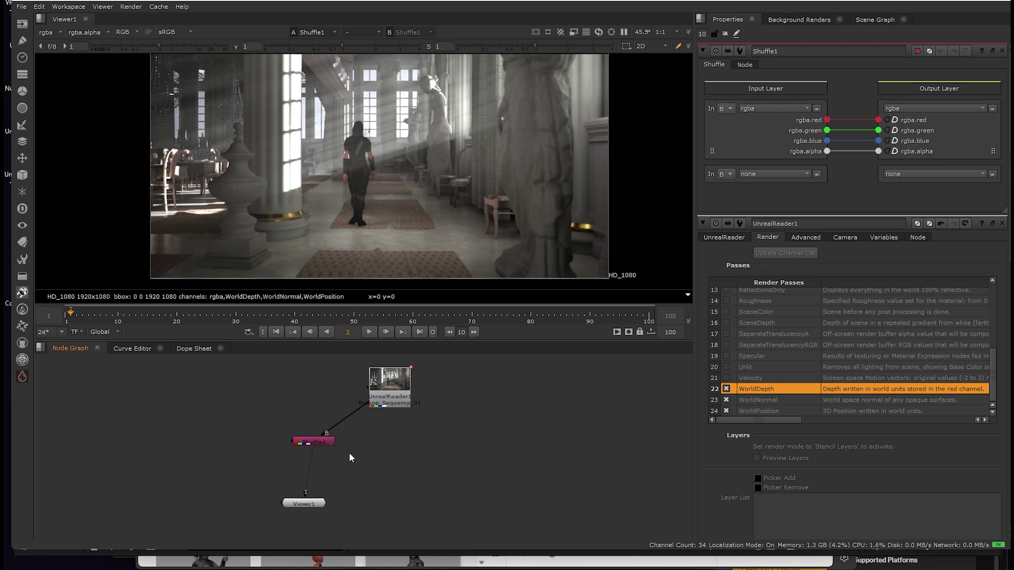
pyautogui.click(322, 442)
# Add a PositionToPoints node to the node graph, in the empty space beside the Shuffle1 node
pyautogui.click(410, 455)
pyautogui.press('Tab')
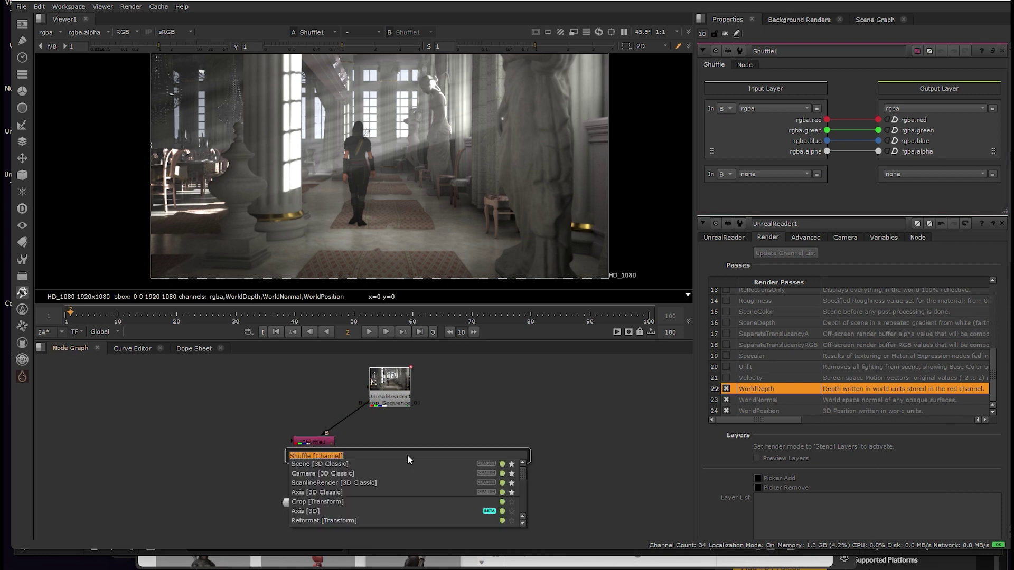
pyautogui.write('por')
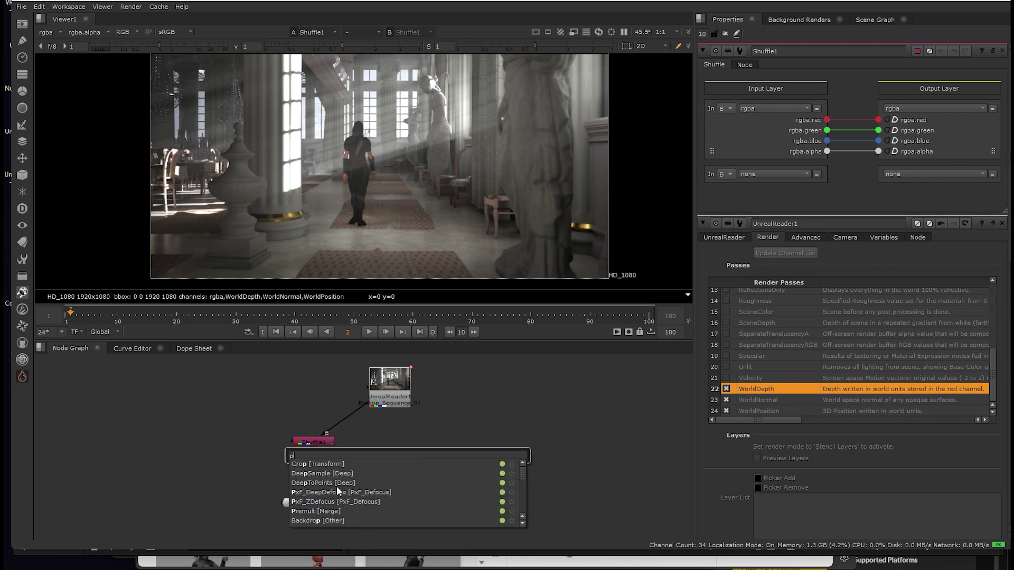
pyautogui.press('BackSpace')
pyautogui.press('BackSpace')
pyautogui.press('BackSpace')
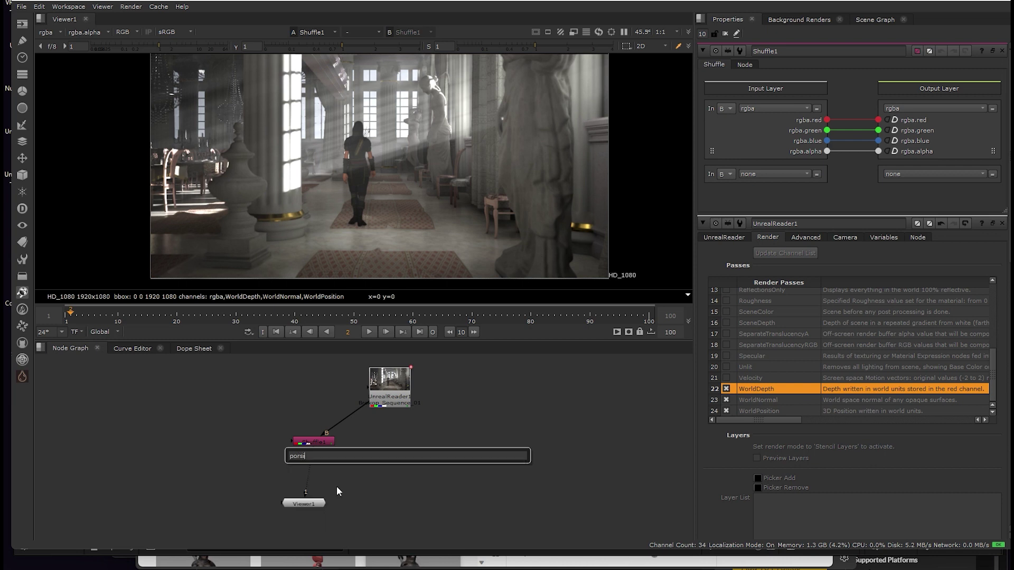
pyautogui.write('positio')
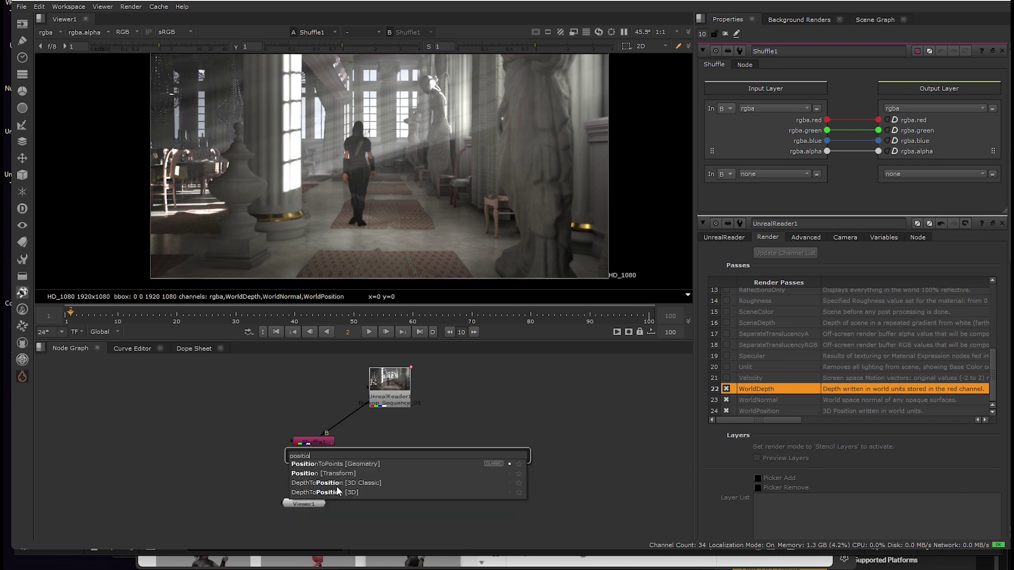
pyautogui.click(381, 465)
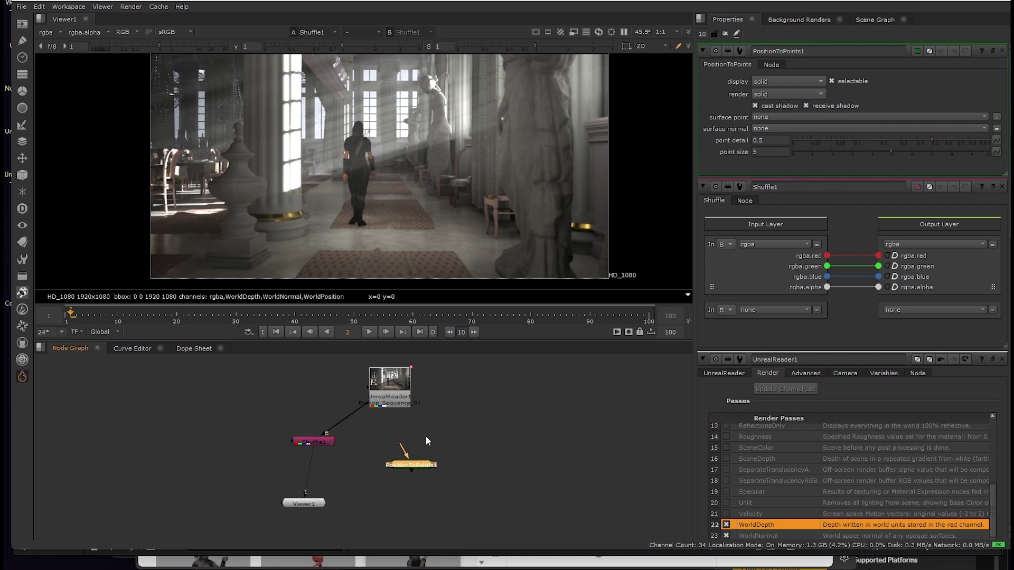
# Connect PositionToPoints1's input to UnrealReader1 and place the node below it, spacing Shuffle1 slightly
pyautogui.scroll(5, 423, 433)
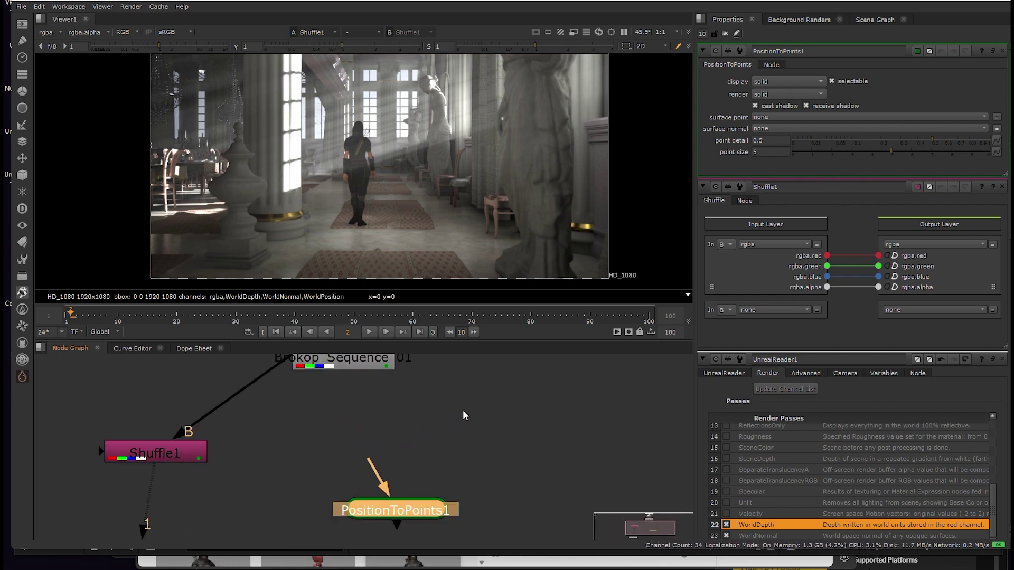
pyautogui.moveTo(431, 452); pyautogui.dragTo(463, 456, button='middle')
pyautogui.scroll(-3, 428, 484)
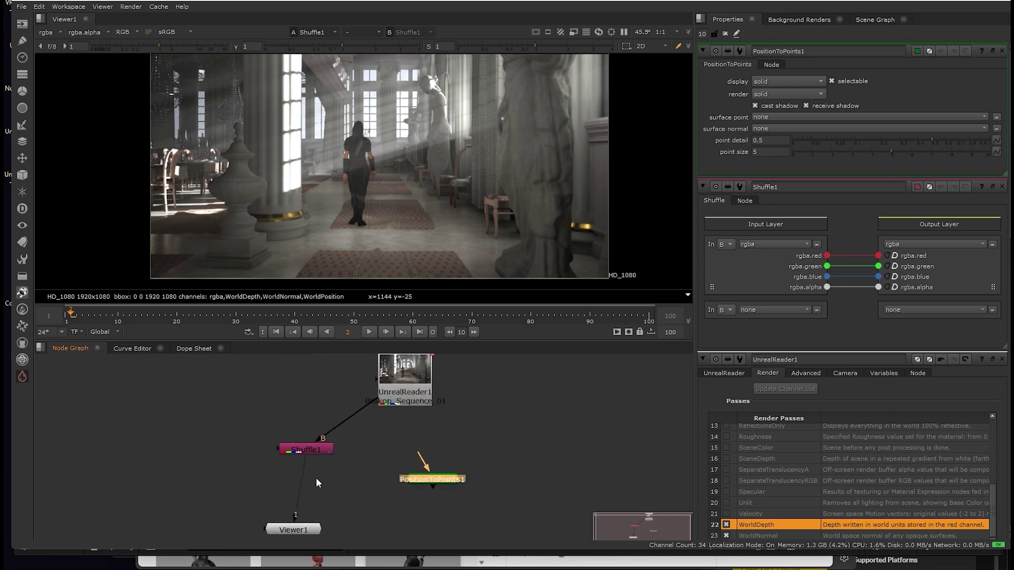
pyautogui.moveTo(318, 450); pyautogui.dragTo(335, 449)
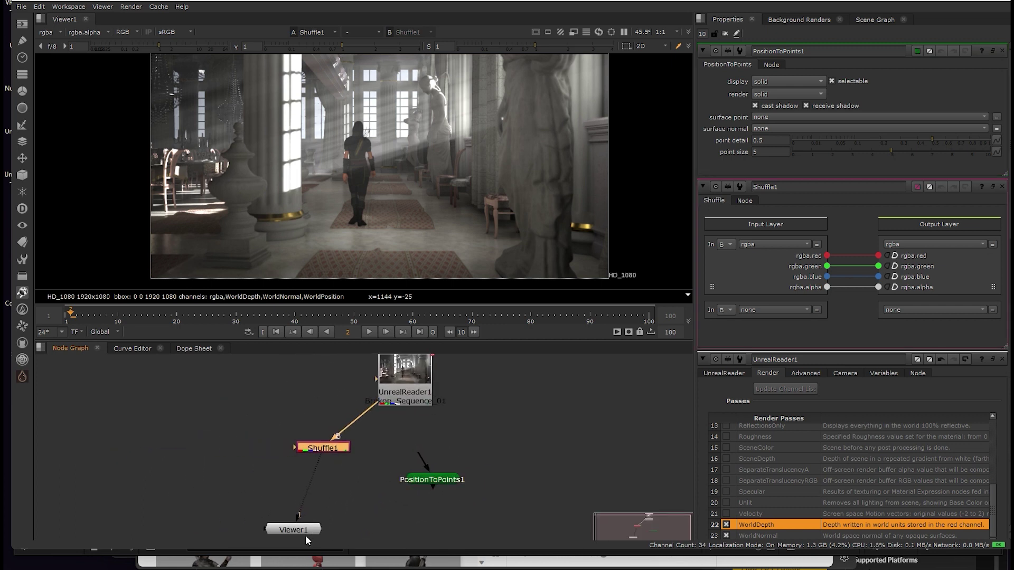
pyautogui.click(460, 437)
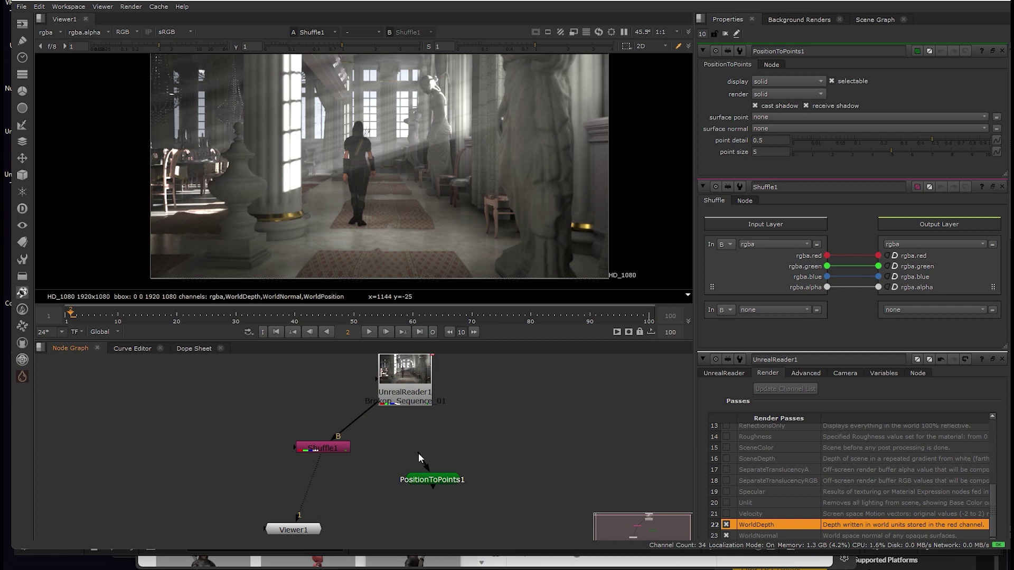
pyautogui.moveTo(418, 453); pyautogui.dragTo(406, 385)
pyautogui.moveTo(428, 481); pyautogui.dragTo(408, 509)
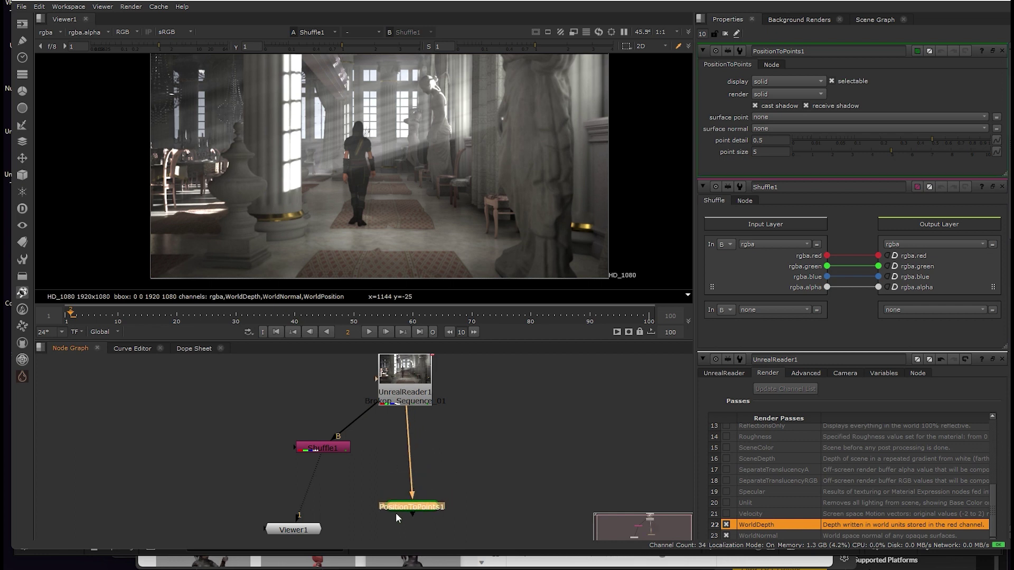
# Connect PositionToPoints1's pos input to the Shuffle1 node
pyautogui.scroll(5, 412, 465)
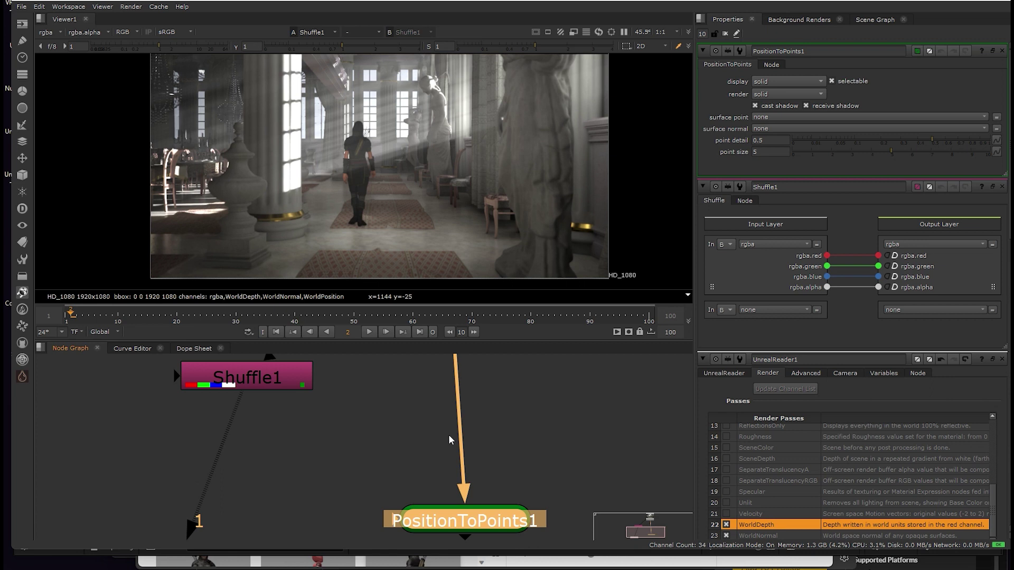
pyautogui.scroll(-5, 425, 370)
pyautogui.moveTo(426, 405); pyautogui.dragTo(426, 502, button='middle')
pyautogui.scroll(2, 423, 400)
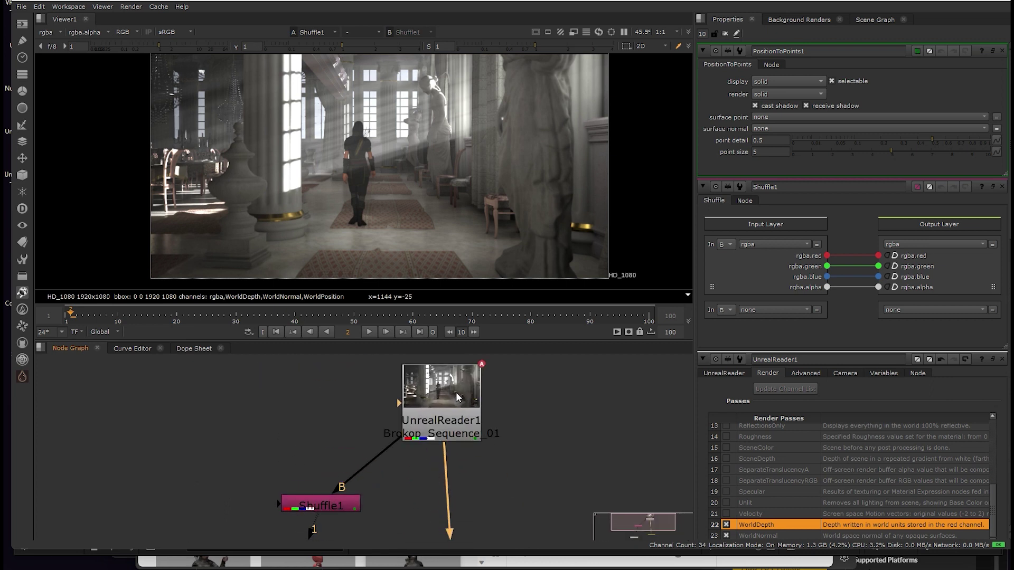
pyautogui.scroll(2, 457, 383)
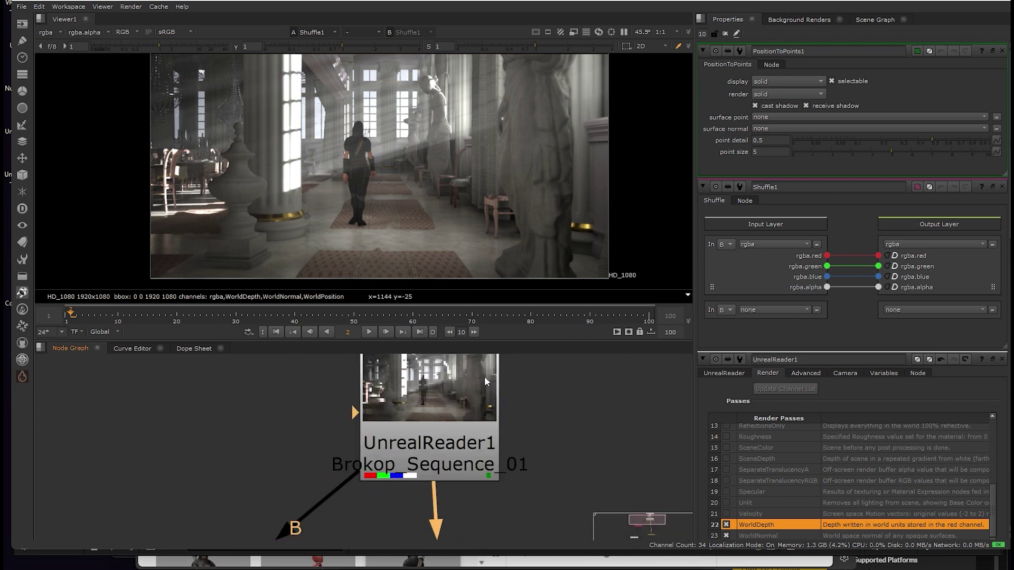
pyautogui.scroll(-1, 484, 376)
pyautogui.click(440, 407)
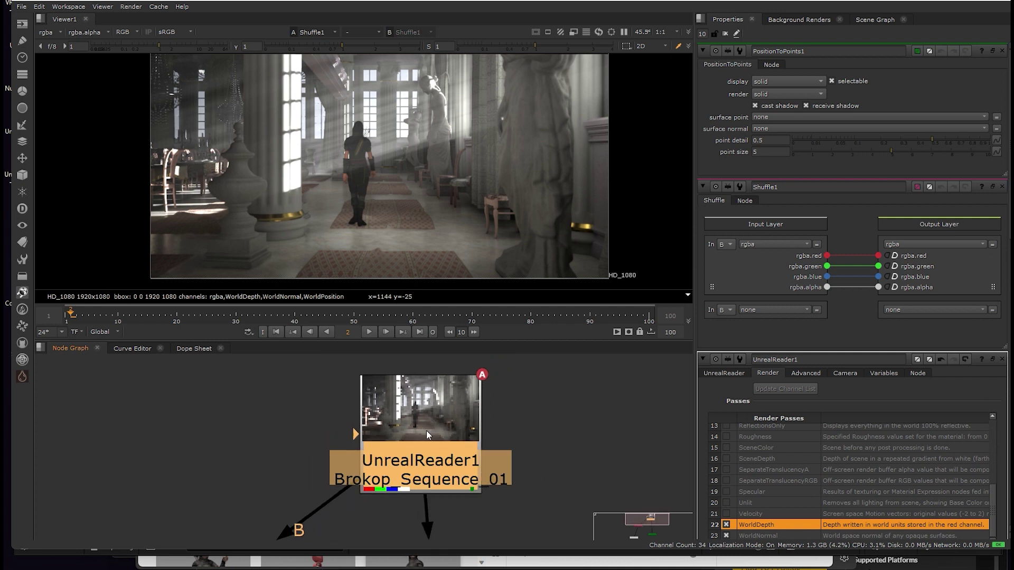
pyautogui.moveTo(438, 425); pyautogui.dragTo(456, 343, button='middle')
pyautogui.scroll(2, 468, 465)
pyautogui.moveTo(461, 453); pyautogui.dragTo(496, 367, button='middle')
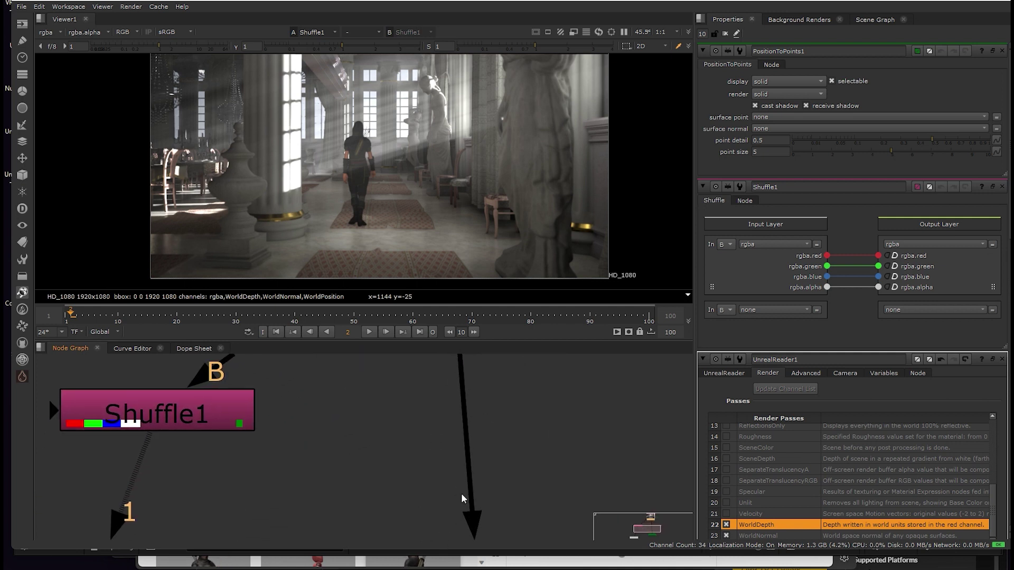
pyautogui.scroll(-2, 461, 494)
pyautogui.scroll(1, 455, 499)
pyautogui.scroll(2, 452, 500)
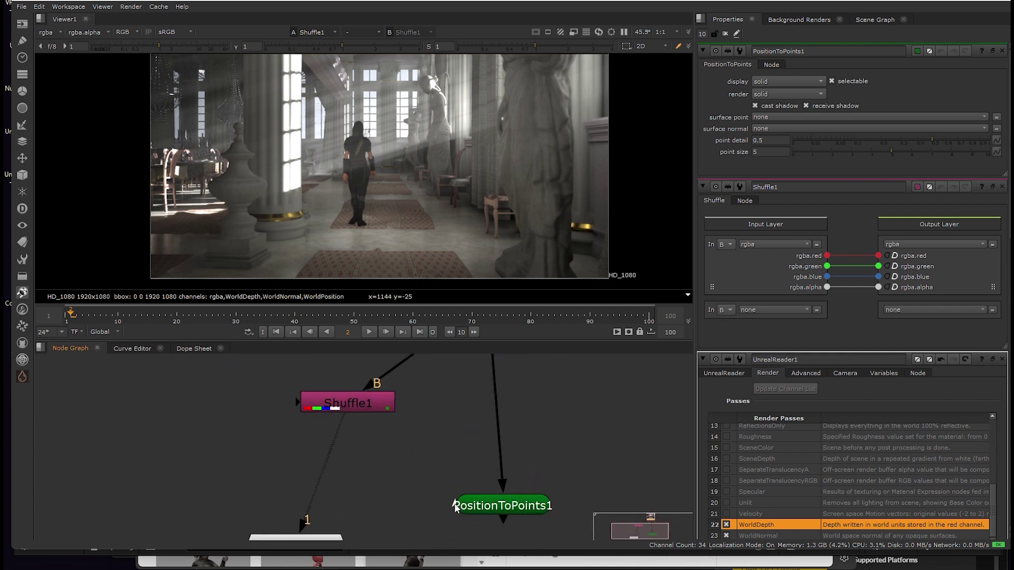
pyautogui.moveTo(455, 505); pyautogui.dragTo(360, 410)
pyautogui.scroll(-2, 395, 425)
# Set Shuffle1's input layer to WorldPosition so it feeds the rgba output
pyautogui.click(395, 408)
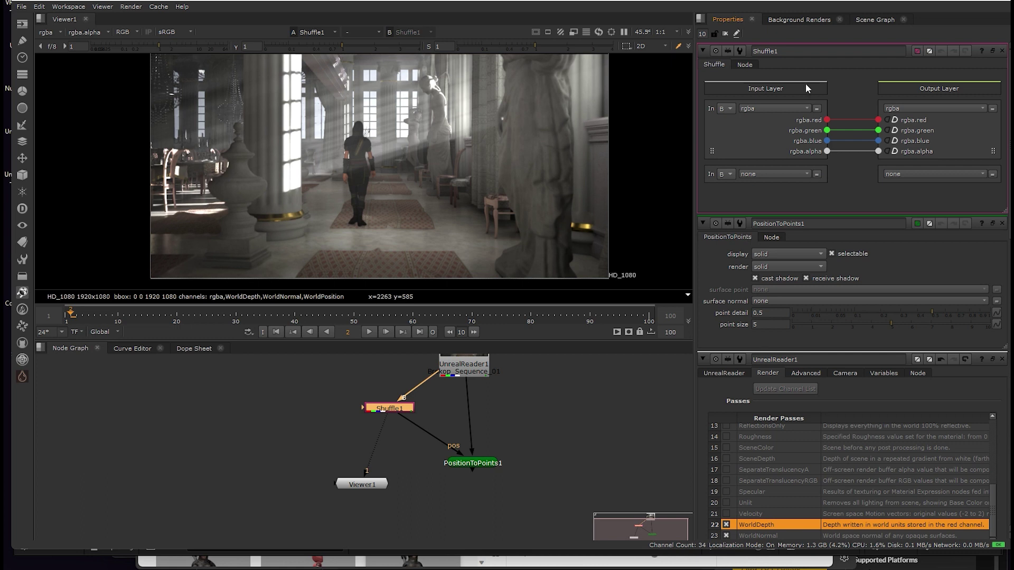
pyautogui.click(795, 108)
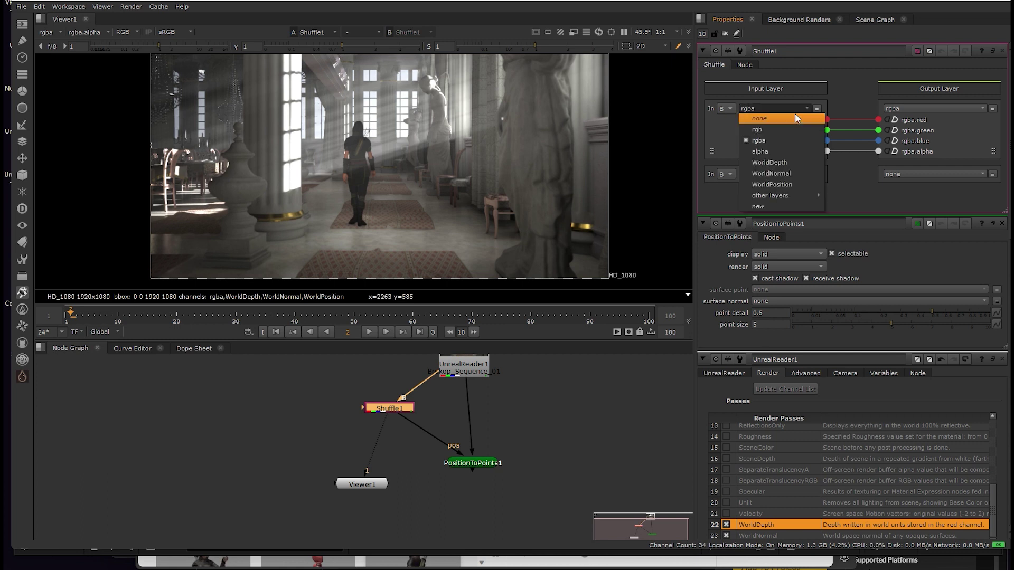
pyautogui.click(790, 184)
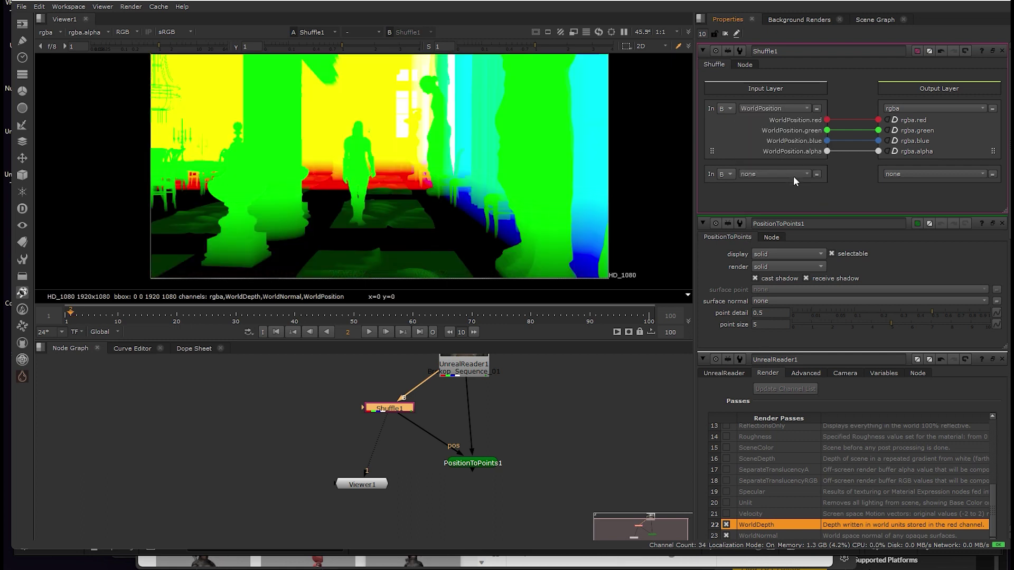
# Adjust the placement of PositionToPoints1 and UnrealReader1 in the graph, and open UnrealReader1's camera data
pyautogui.click(508, 460)
pyautogui.moveTo(478, 467); pyautogui.dragTo(483, 472)
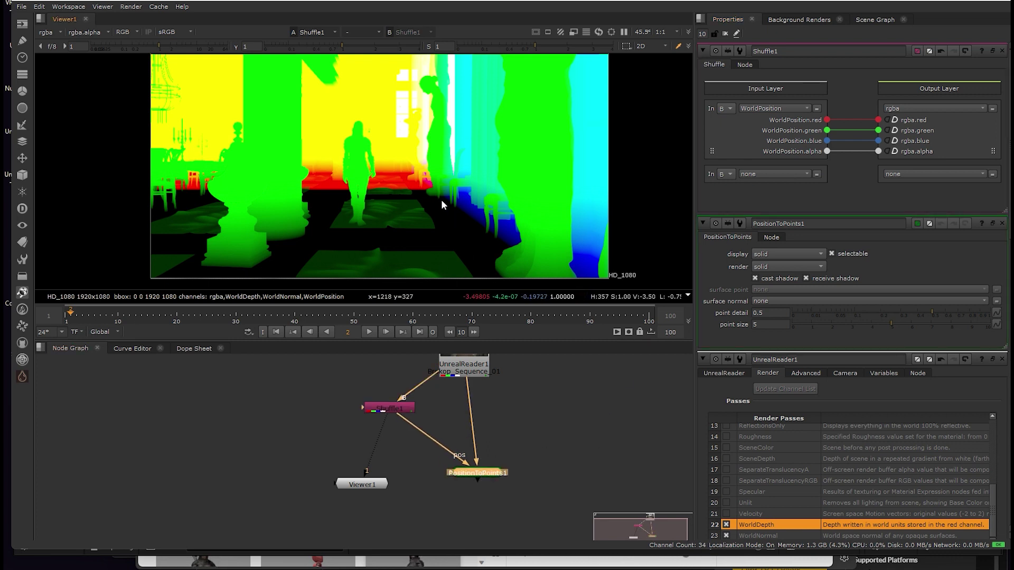
pyautogui.moveTo(469, 366); pyautogui.dragTo(467, 390)
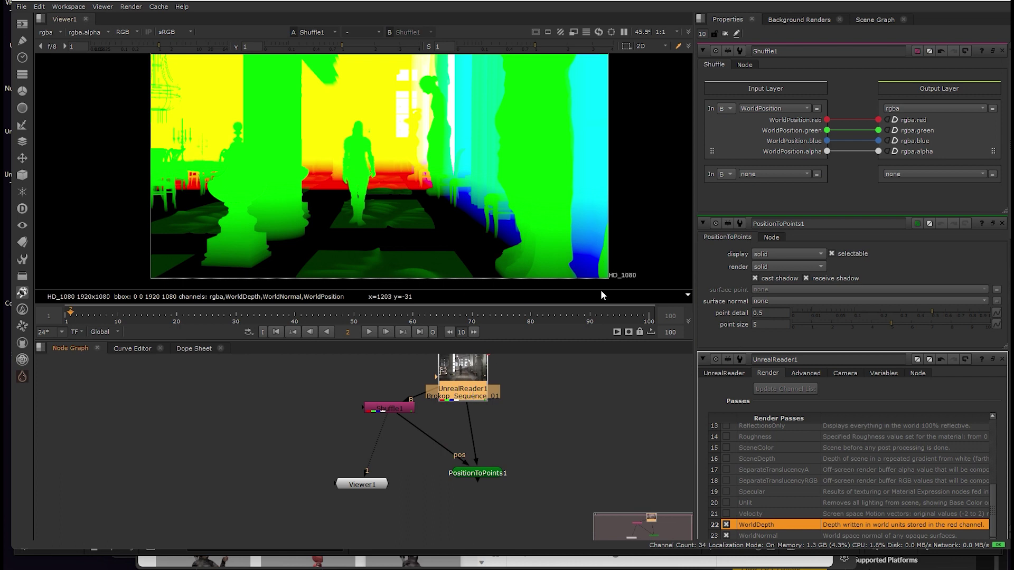
pyautogui.doubleClick(482, 368)
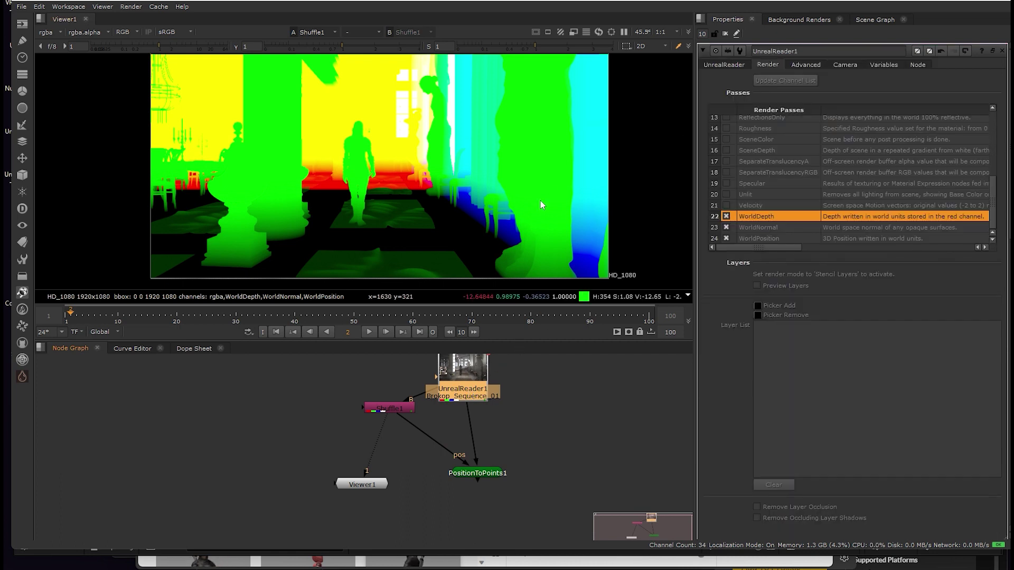
pyautogui.click(847, 64)
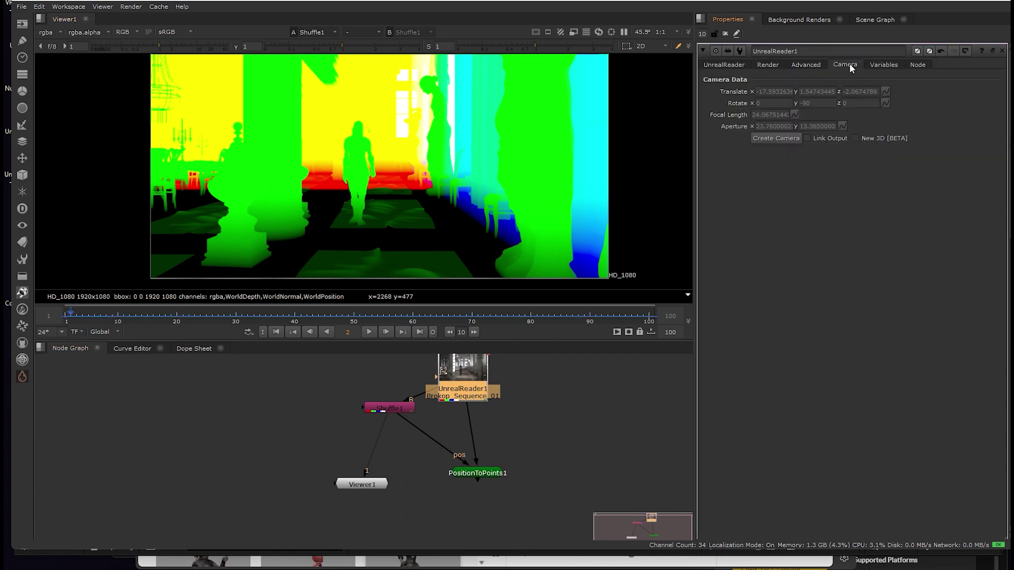
# Switch to Unreal Editor, stop the play session, and select the CineCameraActor to view it in the palace scene
pyautogui.hotkey('alt', 'Tab')
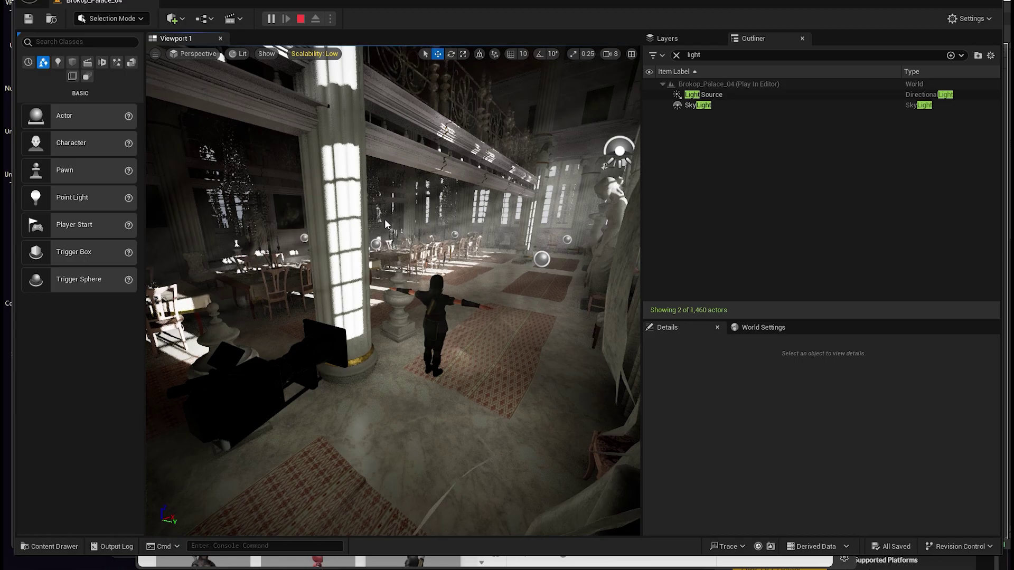
pyautogui.press('Escape')
pyautogui.click(272, 389)
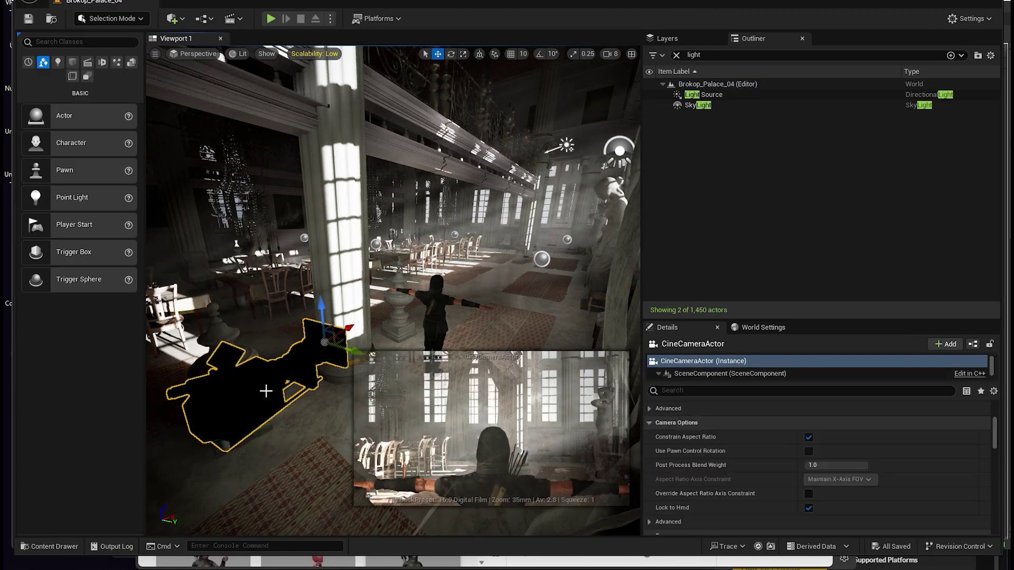
pyautogui.moveTo(272, 389); pyautogui.dragTo(210, 322, button='right')
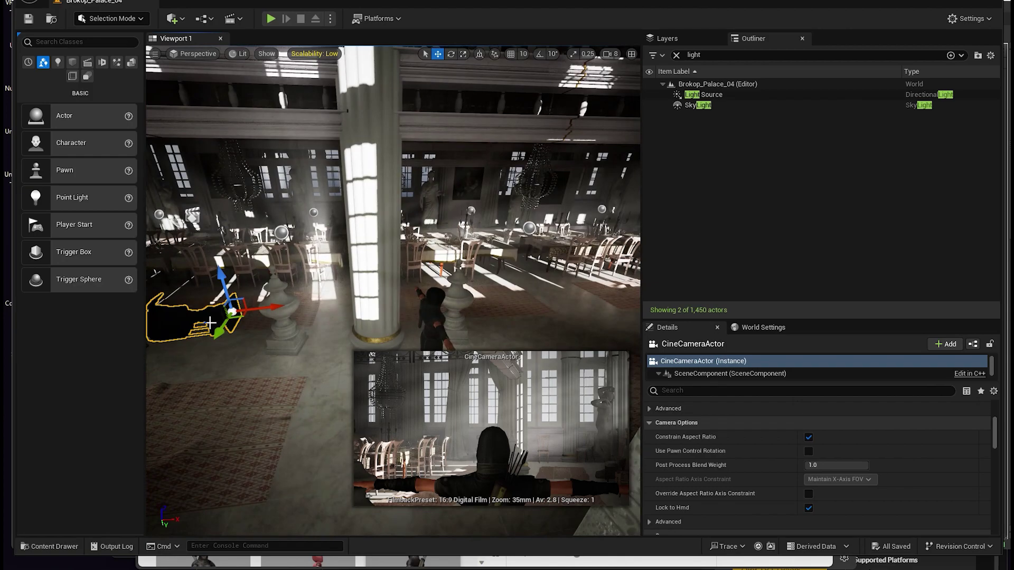
pyautogui.moveTo(266, 284); pyautogui.dragTo(274, 283, button='right')
# Switch back to NukeX, enable Link Output for UnrealReader1's camera data, and create a camera from it
pyautogui.hotkey('alt', 'Tab')
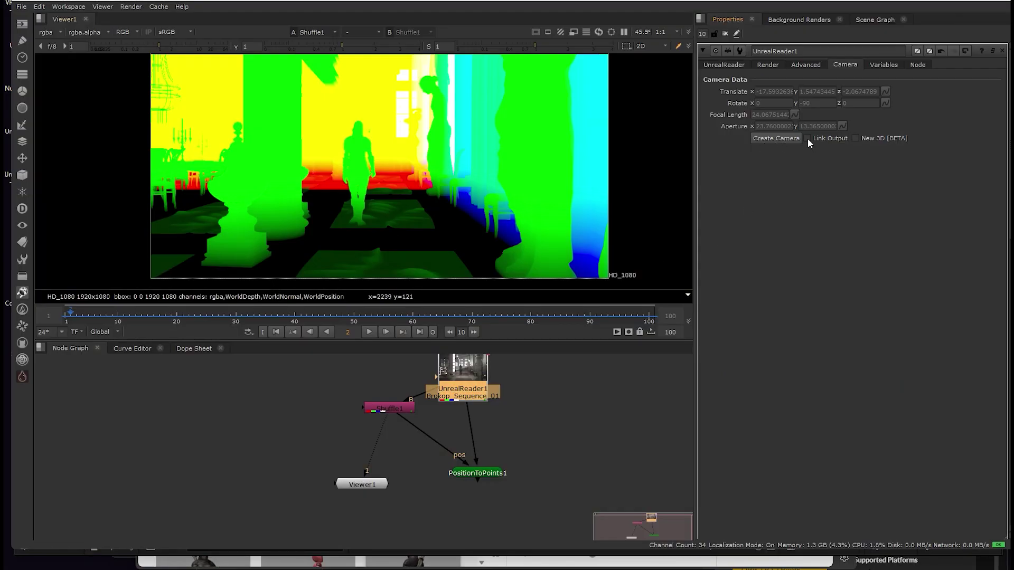
pyautogui.moveTo(475, 368); pyautogui.dragTo(475, 376, button='middle')
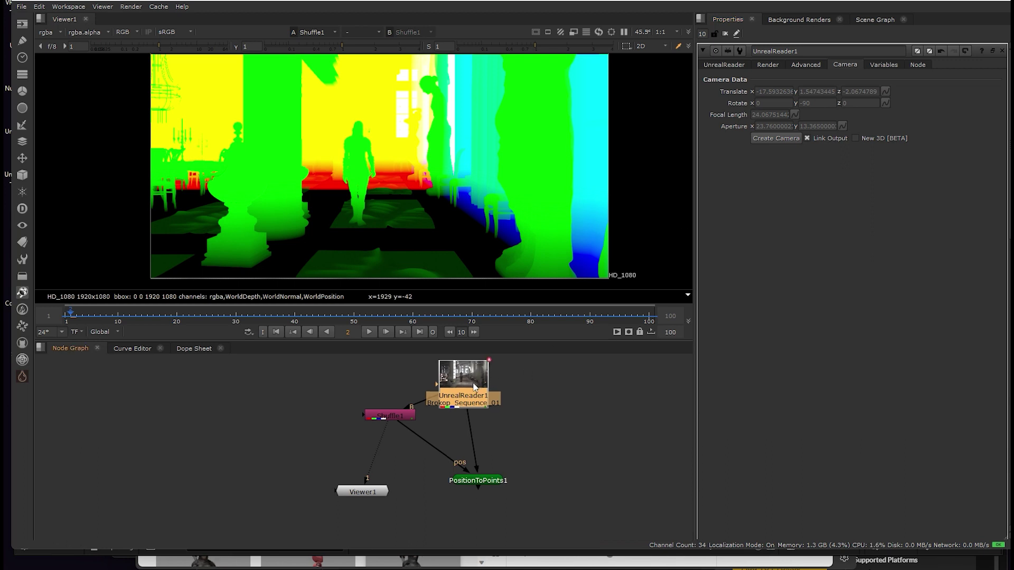
pyautogui.click(762, 138)
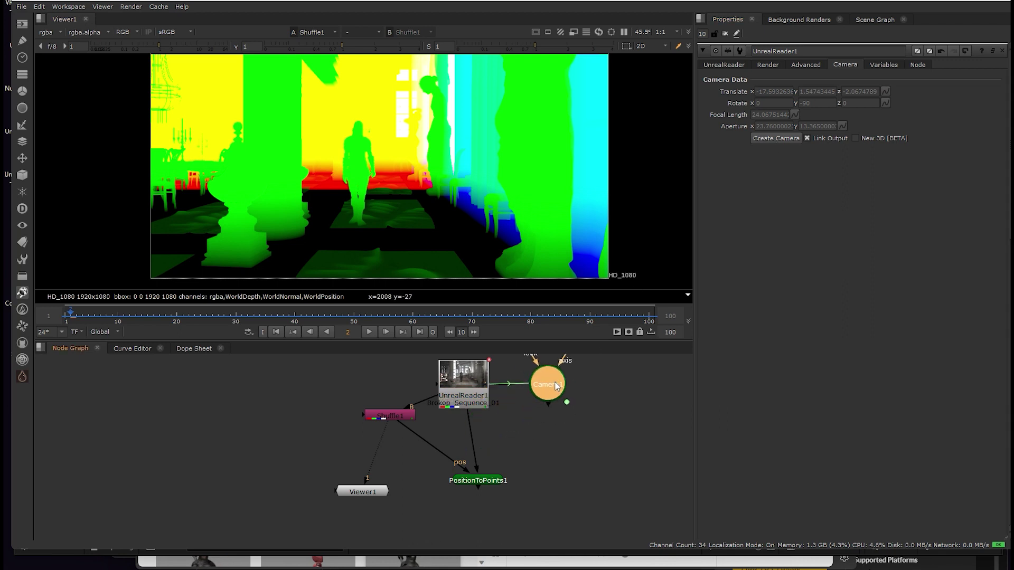
# Open Camera1's properties and examine the camera and the palace point cloud in the 3D viewer
pyautogui.doubleClick(553, 388)
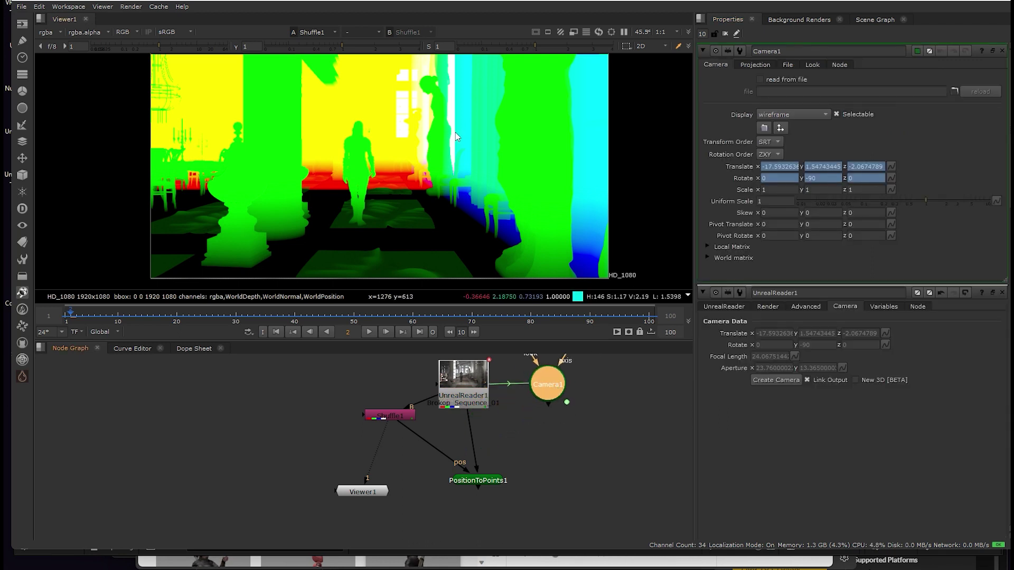
pyautogui.press('Tab')
pyautogui.keyDown('alt'); pyautogui.moveTo(485, 163); pyautogui.dragTo(438, 175); pyautogui.keyUp('alt')
pyautogui.keyDown('alt'); pyautogui.moveTo(437, 175); pyautogui.dragTo(229, 158, button='middle'); pyautogui.keyUp('alt')
pyautogui.keyDown('alt'); pyautogui.moveTo(229, 157); pyautogui.dragTo(369, 192); pyautogui.keyUp('alt')
pyautogui.click(365, 83)
pyautogui.press('f')
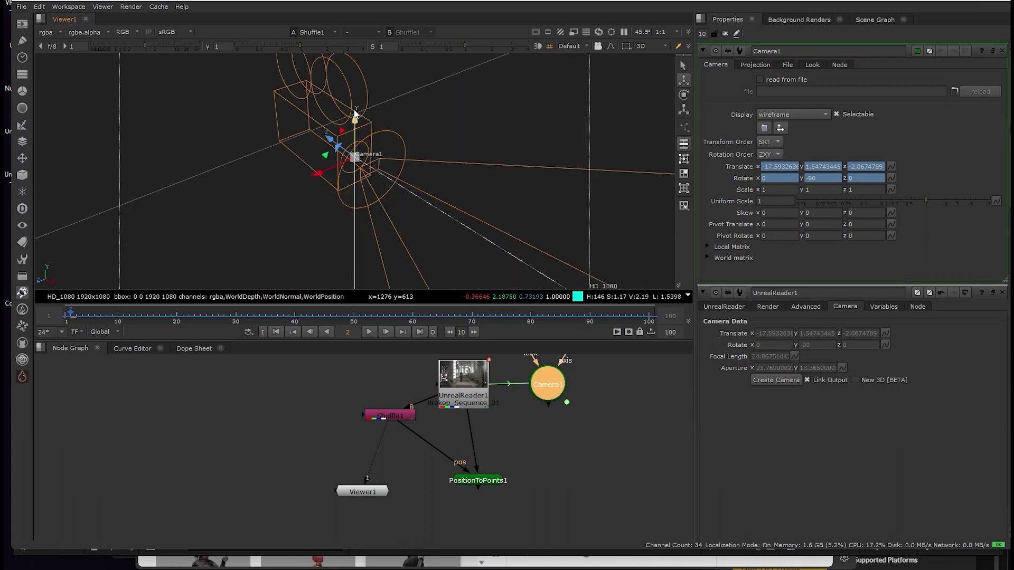
pyautogui.keyDown('ctrl'); pyautogui.moveTo(270, 209); pyautogui.dragTo(474, 243); pyautogui.keyUp('ctrl')
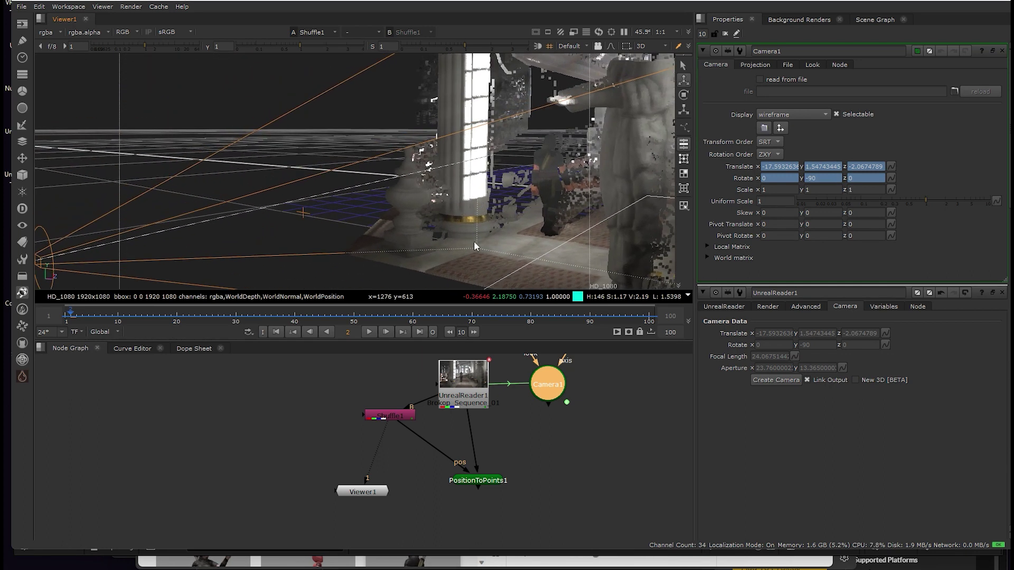
# Open PositionToPoints1's properties and inspect its point cloud around the character and columns
pyautogui.doubleClick(489, 482)
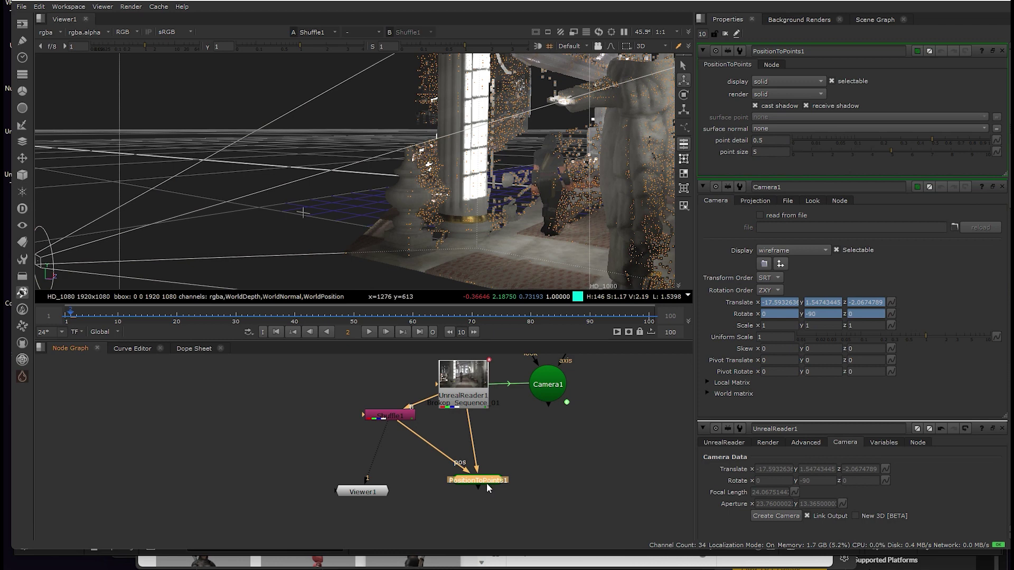
pyautogui.keyDown('ctrl'); pyautogui.moveTo(451, 232); pyautogui.dragTo(510, 167); pyautogui.keyUp('ctrl')
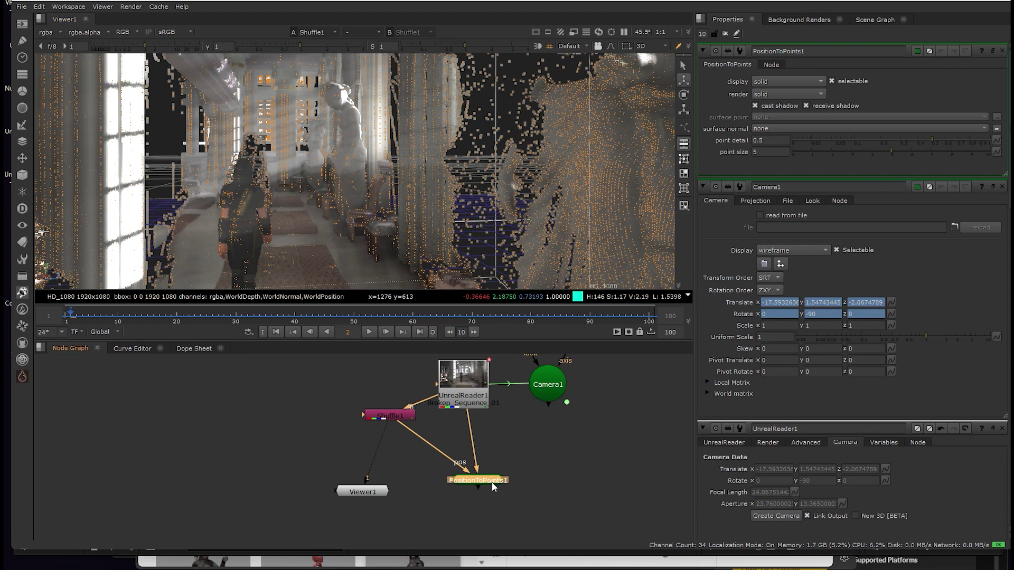
pyautogui.keyDown('ctrl'); pyautogui.moveTo(372, 180); pyautogui.dragTo(341, 212); pyautogui.keyUp('ctrl')
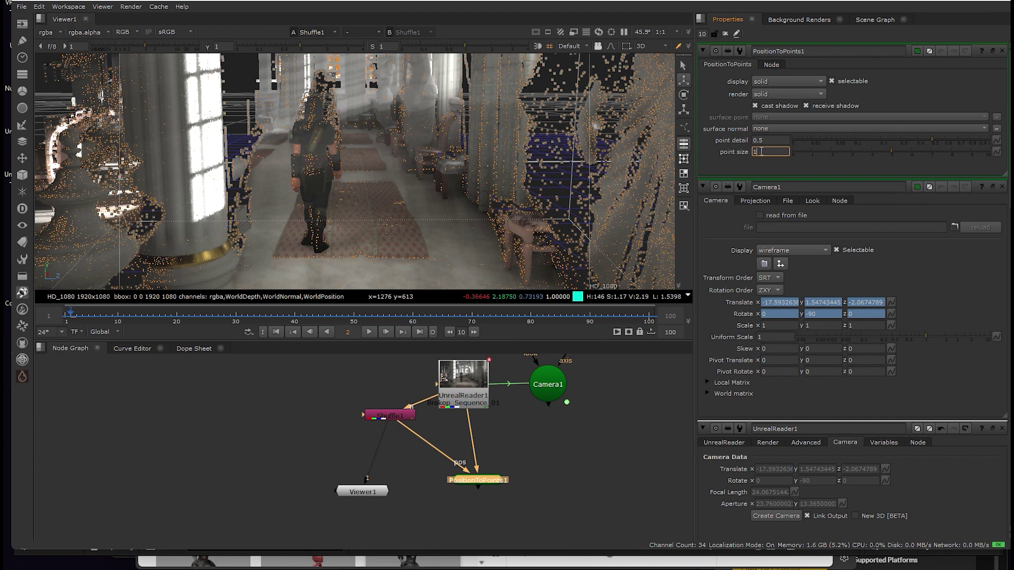
# Set PositionToPoints1's point size to 1 and inspect the palace point cloud around the character and columns
pyautogui.press('Return')
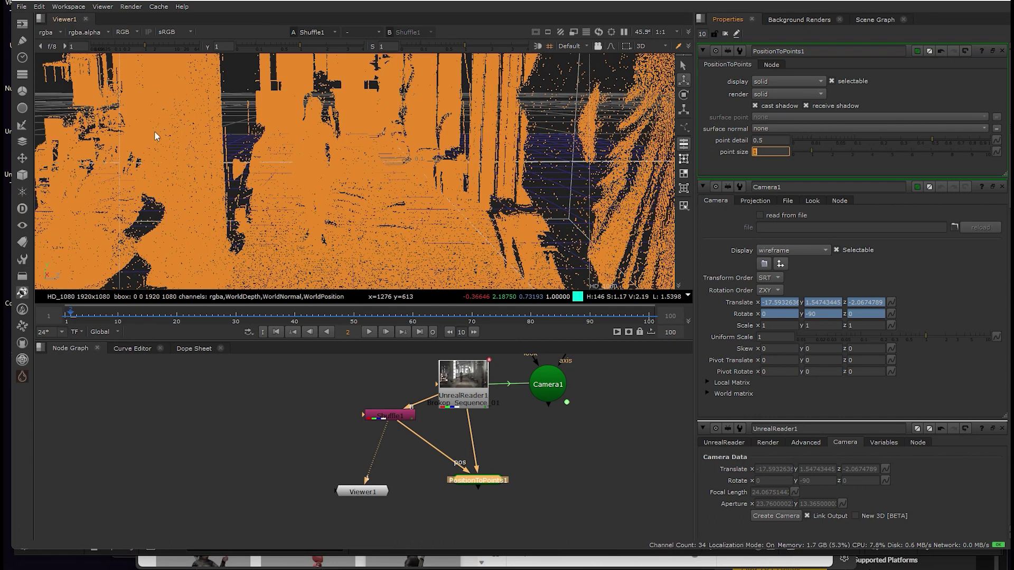
pyautogui.click(238, 93)
pyautogui.keyDown('ctrl'); pyautogui.moveTo(432, 180); pyautogui.dragTo(452, 153); pyautogui.keyUp('ctrl')
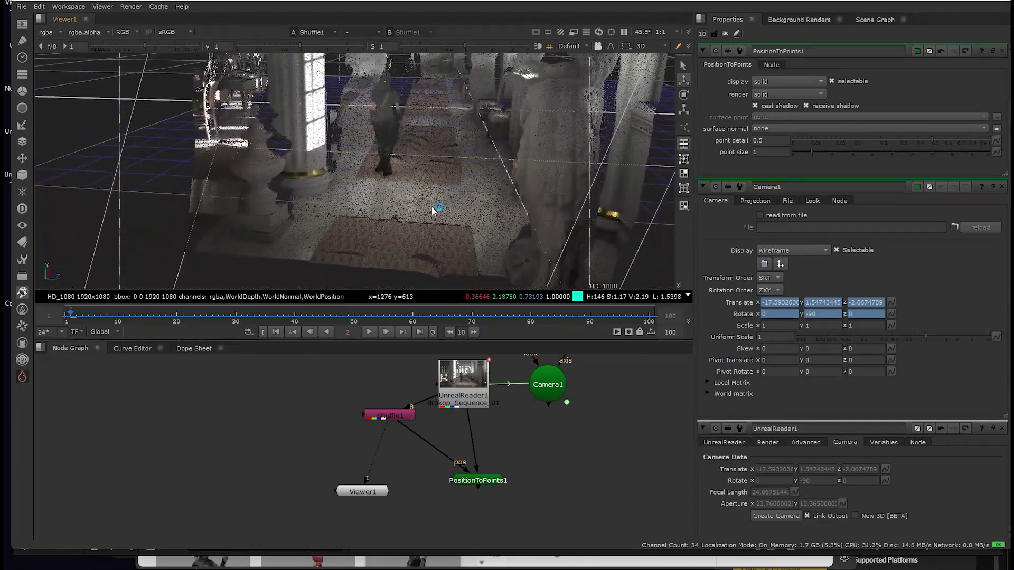
pyautogui.moveTo(429, 210); pyautogui.dragTo(348, 159, button='middle')
pyautogui.scroll(-5, 405, 231)
pyautogui.scroll(5, 442, 105)
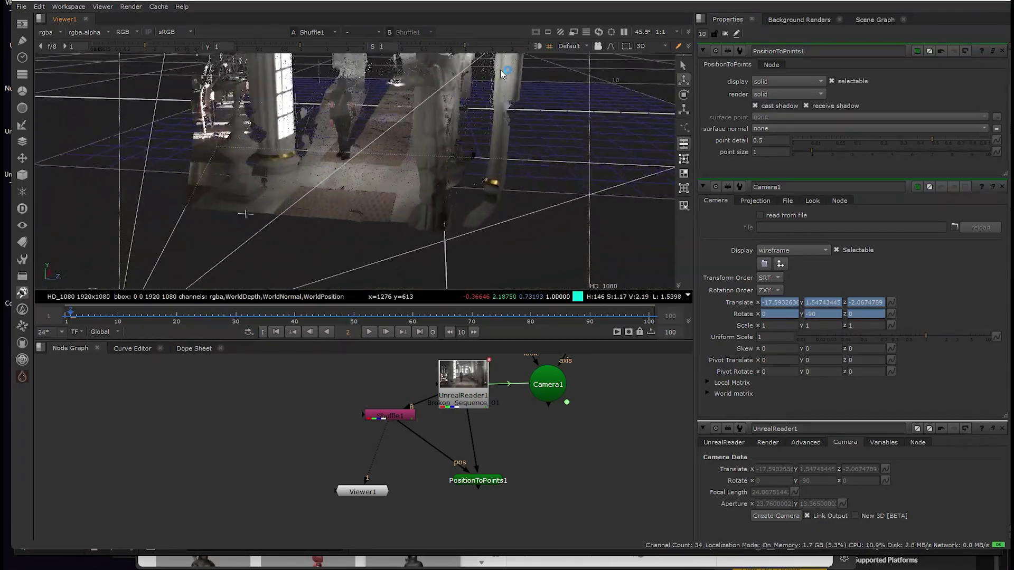
pyautogui.moveTo(414, 107); pyautogui.dragTo(484, 280, button='middle')
pyautogui.keyDown('ctrl'); pyautogui.moveTo(383, 179); pyautogui.dragTo(429, 211); pyautogui.keyUp('ctrl')
# Set PositionToPoints1's point size to 3, inspect the palace point cloud, and return the viewer to 2D
pyautogui.click(780, 152)
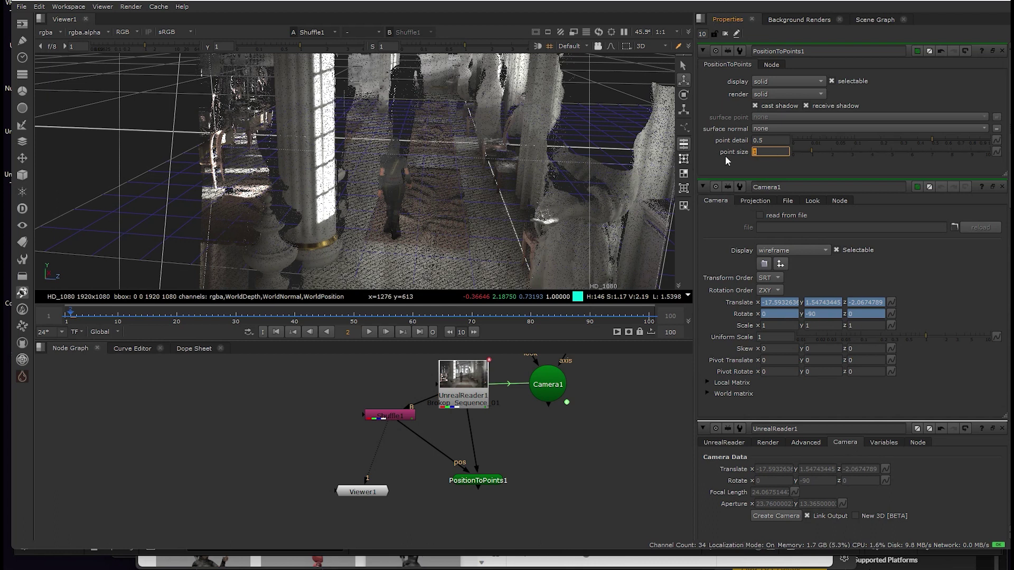
pyautogui.write('3')
pyautogui.press('Return')
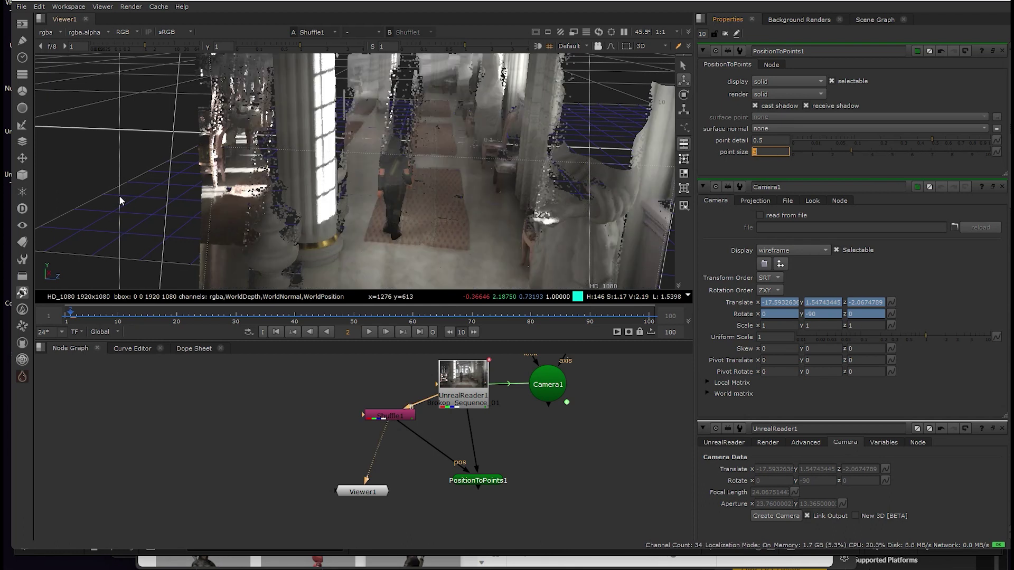
pyautogui.keyDown('ctrl'); pyautogui.moveTo(404, 232); pyautogui.dragTo(419, 154); pyautogui.keyUp('ctrl')
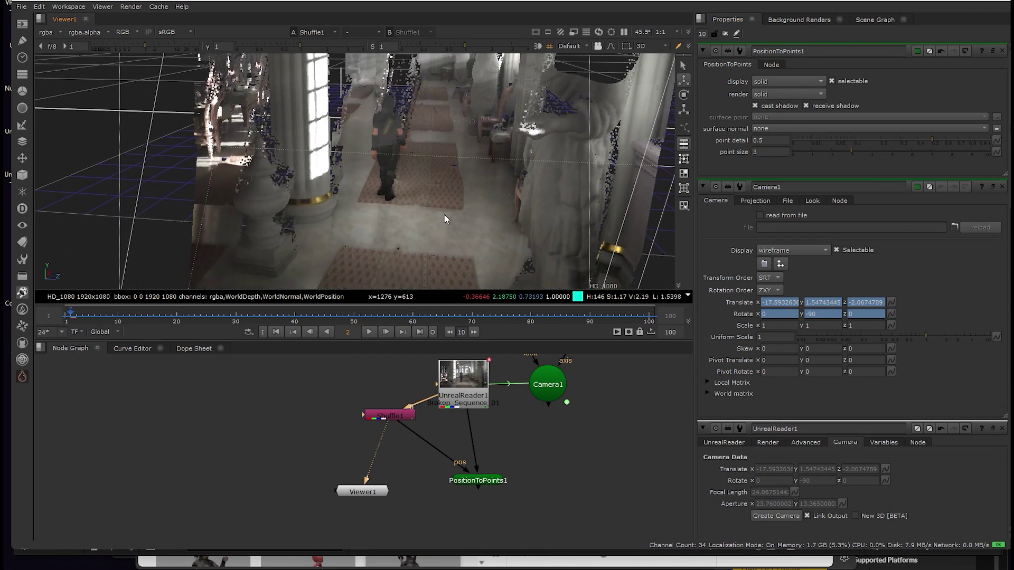
pyautogui.keyDown('ctrl'); pyautogui.moveTo(445, 214); pyautogui.dragTo(407, 204); pyautogui.keyUp('ctrl')
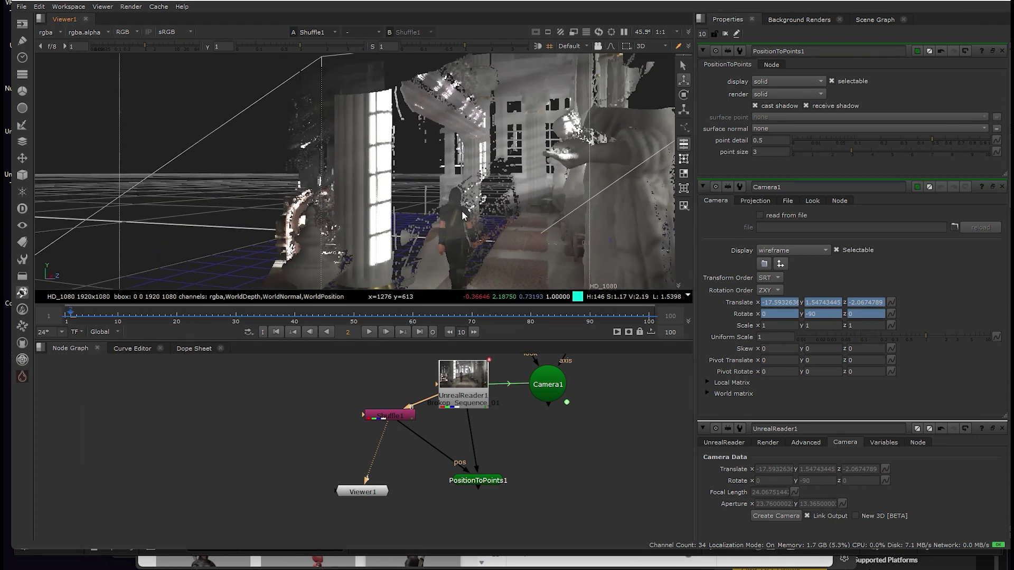
pyautogui.press('Tab')
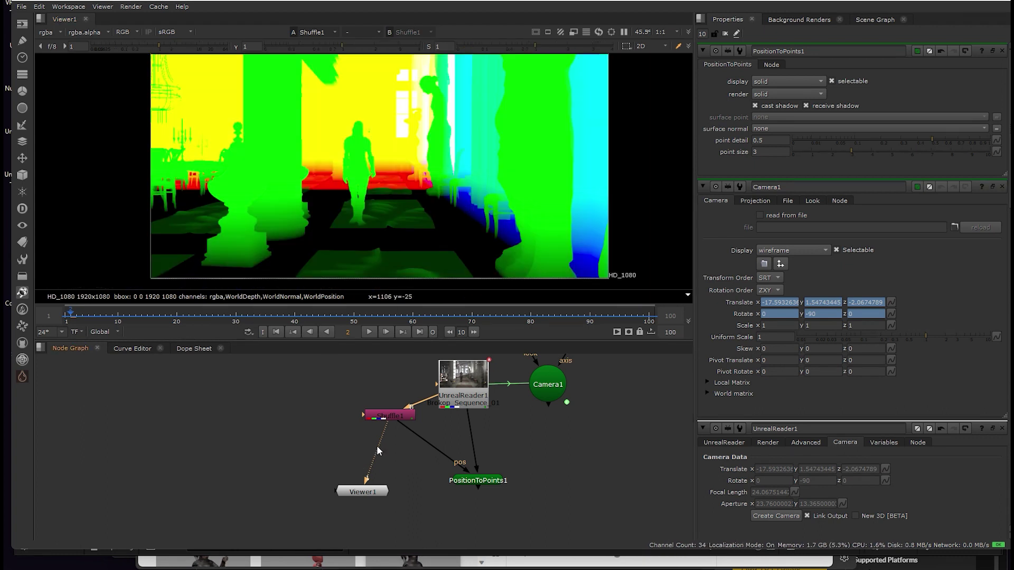
# Open the properties of UnrealReader1, PositionToPoints1 and Shuffle1, and set Shuffle1's input layer to rgba
pyautogui.doubleClick(459, 386)
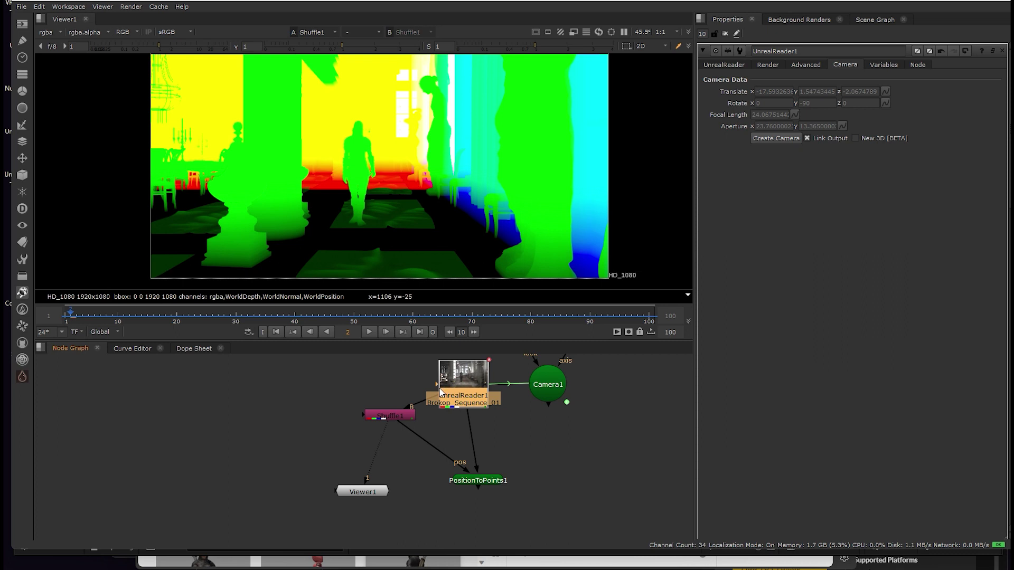
pyautogui.doubleClick(492, 480)
pyautogui.doubleClick(392, 416)
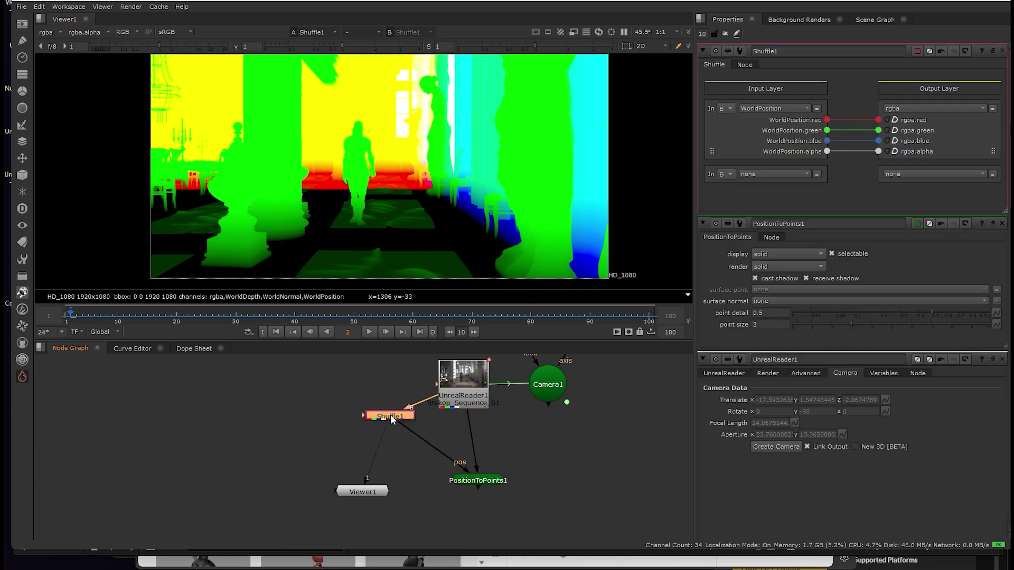
pyautogui.click(791, 109)
pyautogui.click(771, 151)
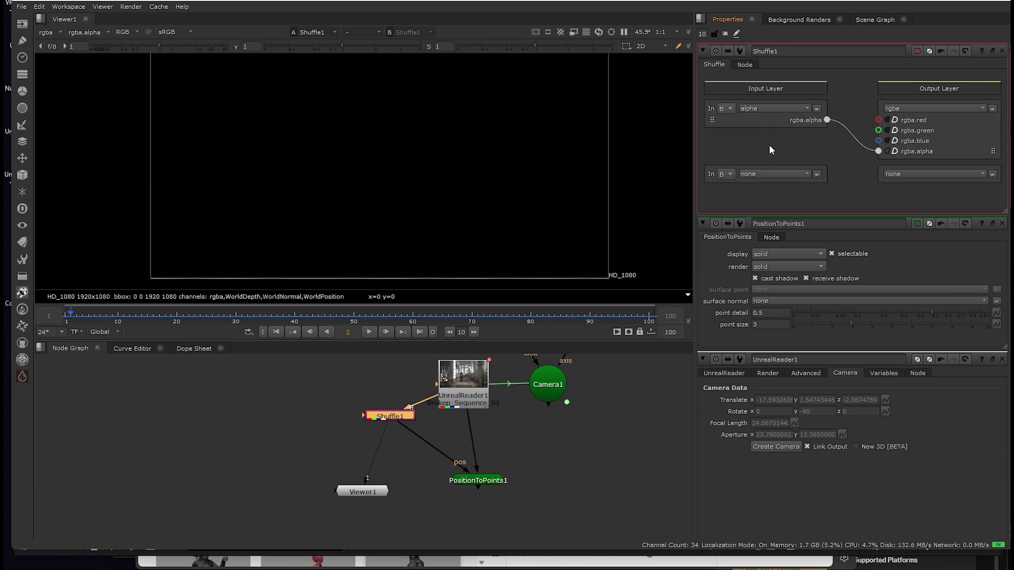
pyautogui.click(776, 108)
pyautogui.click(772, 140)
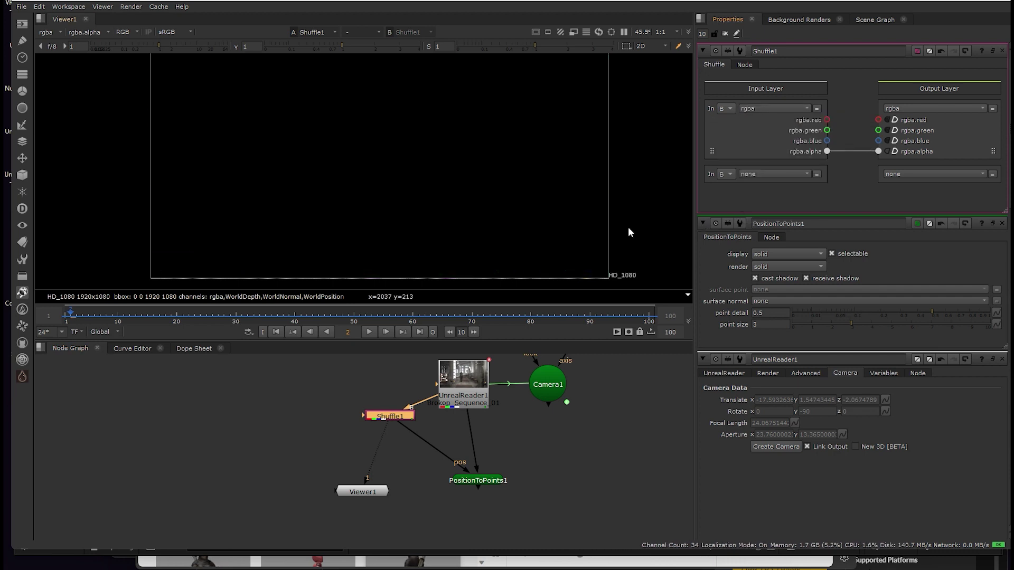
pyautogui.doubleClick(462, 384)
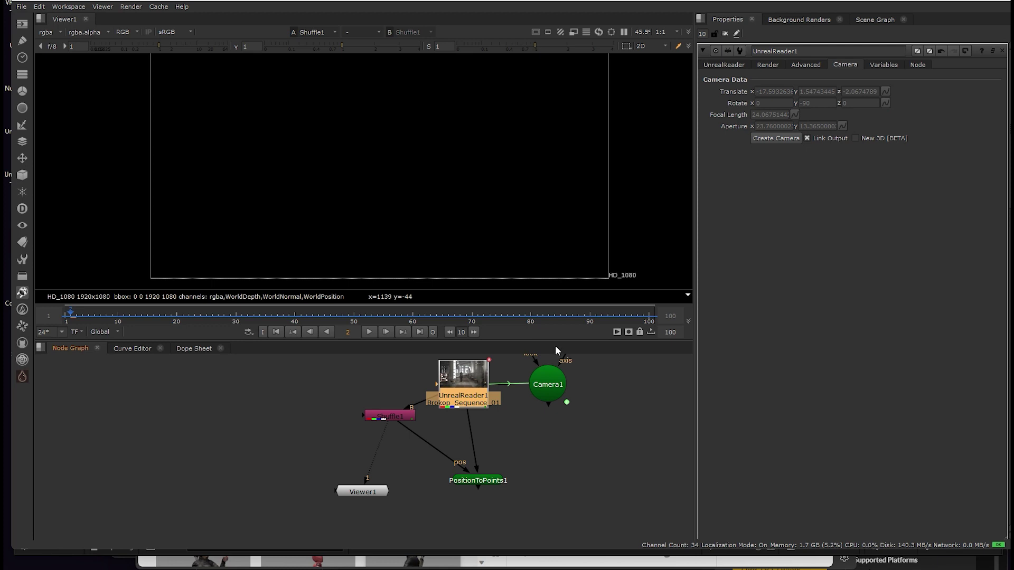
pyautogui.moveTo(399, 158); pyautogui.dragTo(396, 172, button='middle')
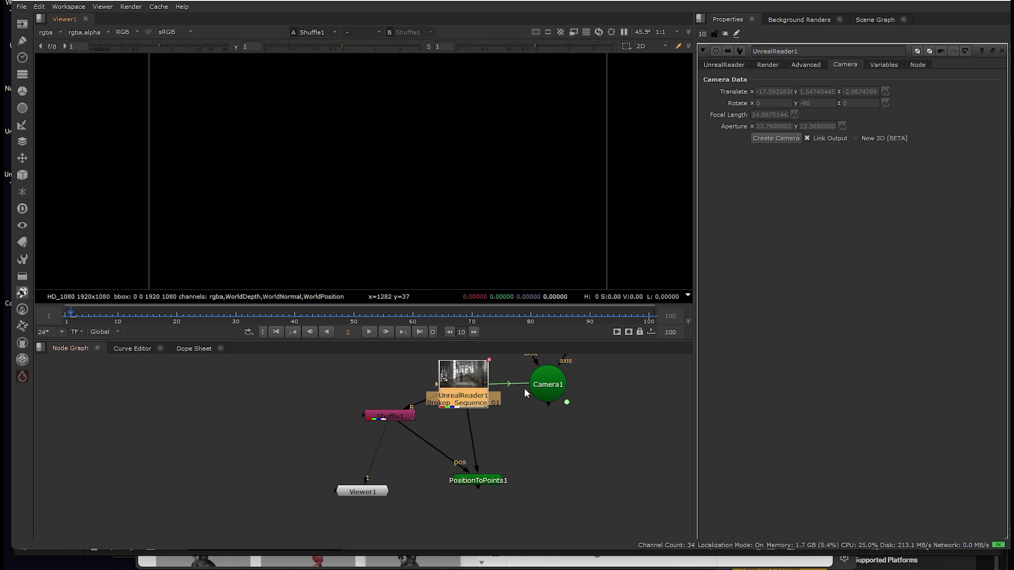
pyautogui.press('Tab')
pyautogui.press('Tab')
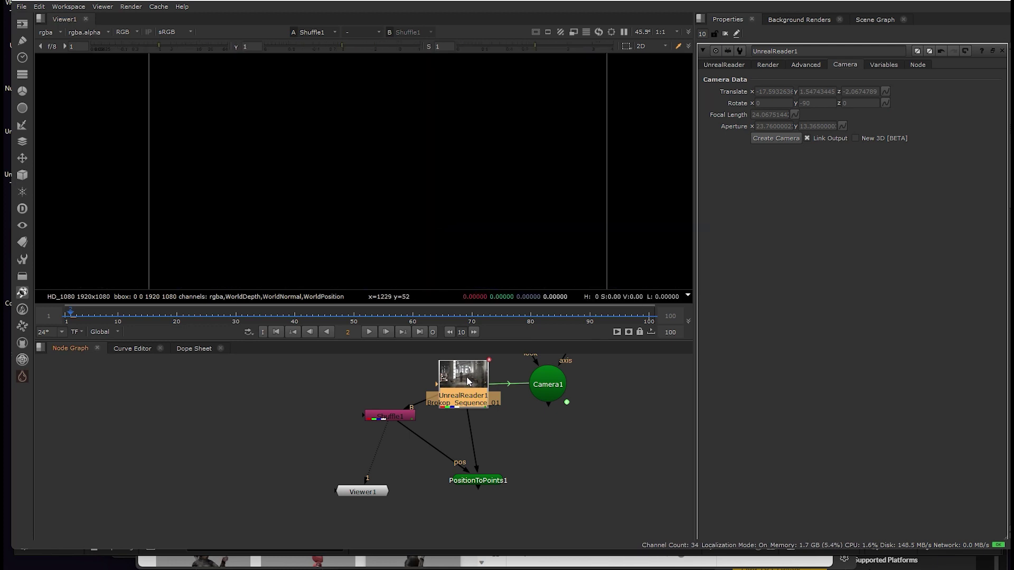
pyautogui.scroll(-4, 445, 189)
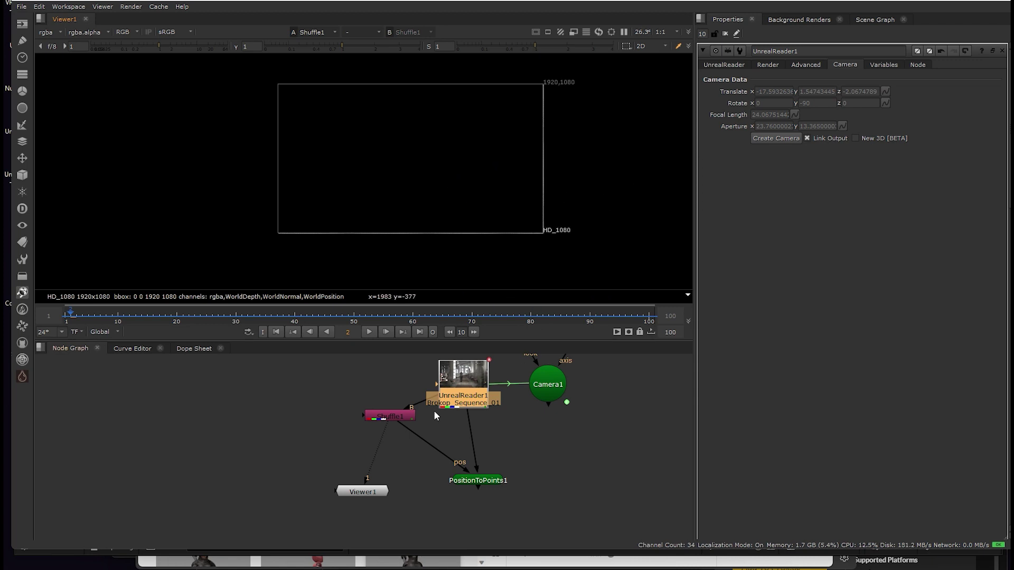
# Reopen Shuffle1's properties and connect its red, green and blue input channels to the matching rgba outputs
pyautogui.doubleClick(393, 416)
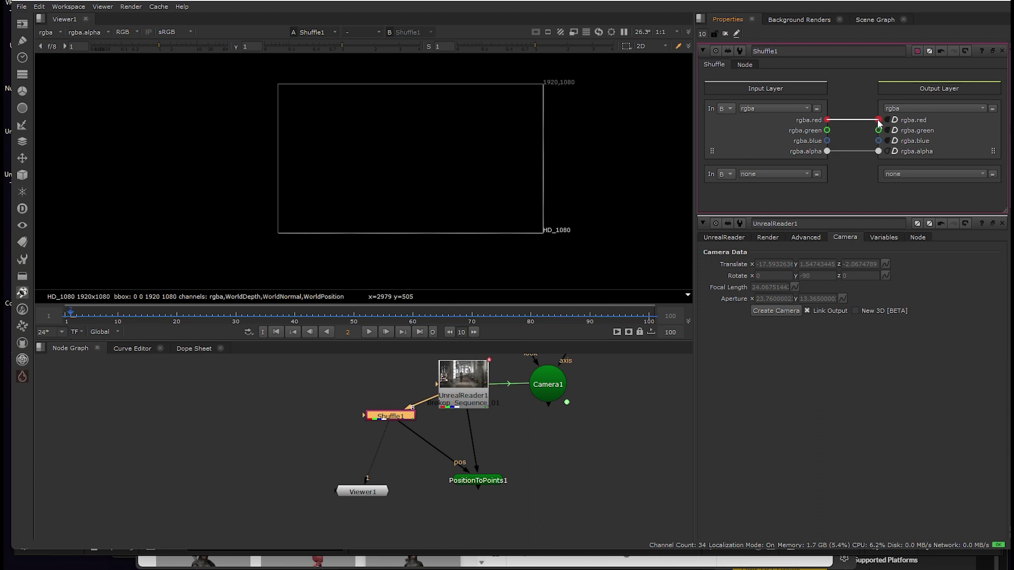
pyautogui.moveTo(879, 122); pyautogui.dragTo(879, 141)
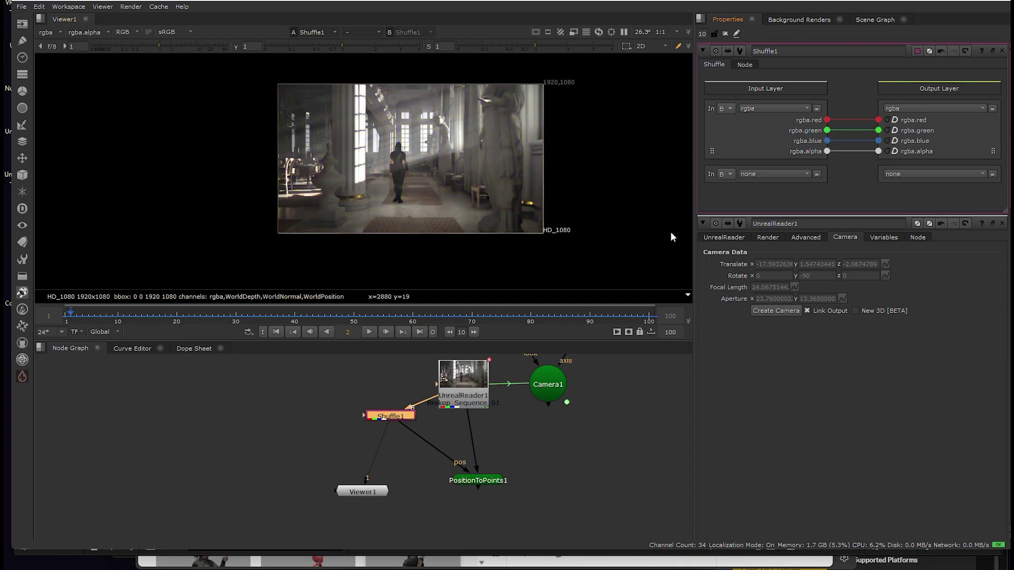
# Maximize the viewer and examine the beauty render of the character in the palace hall
pyautogui.scroll(1, 473, 127)
pyautogui.press('space')
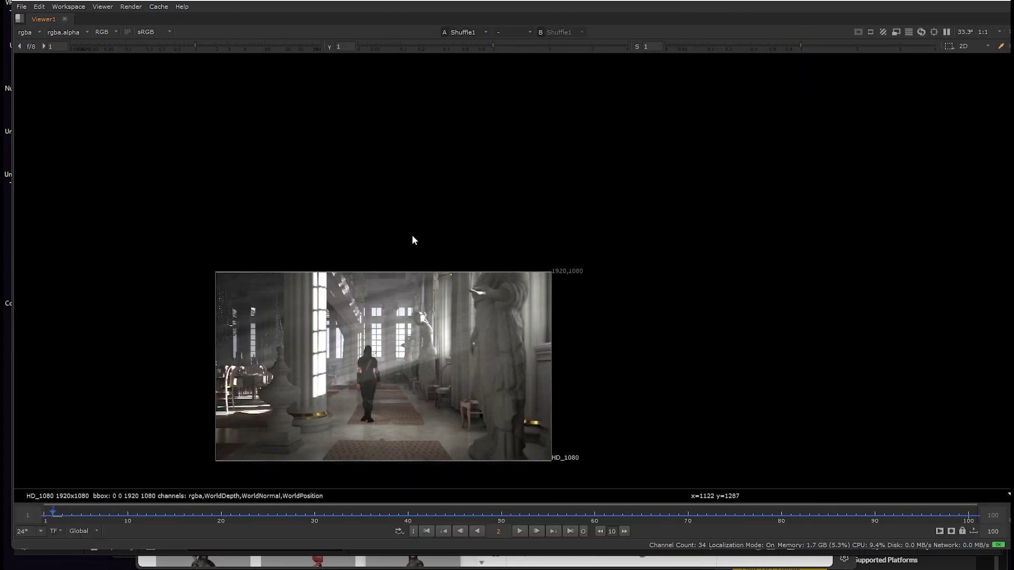
pyautogui.moveTo(412, 240); pyautogui.dragTo(506, 122, button='middle')
pyautogui.scroll(4, 452, 185)
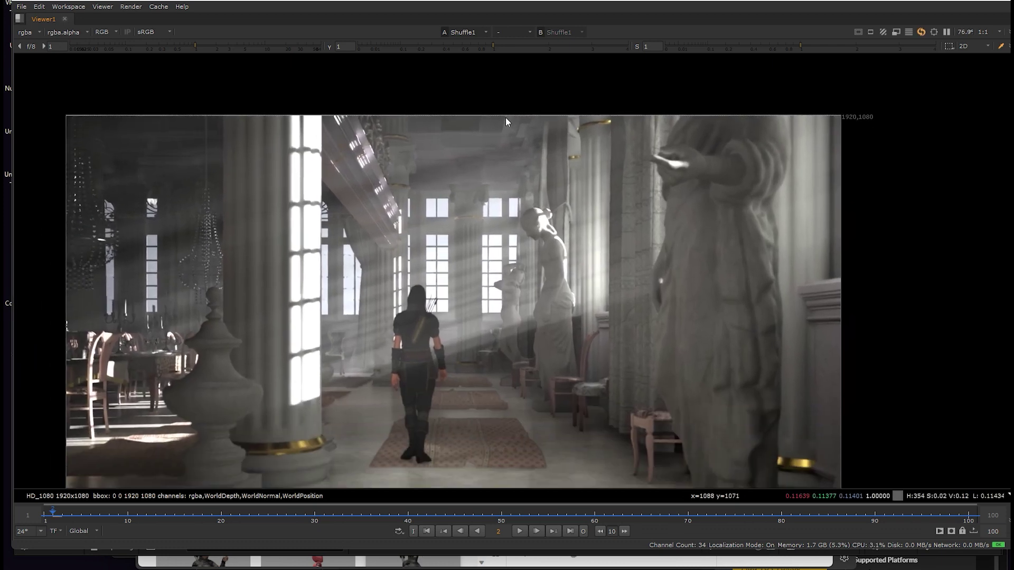
pyautogui.scroll(-1, 467, 188)
pyautogui.scroll(-1, 465, 189)
pyautogui.scroll(1, 478, 186)
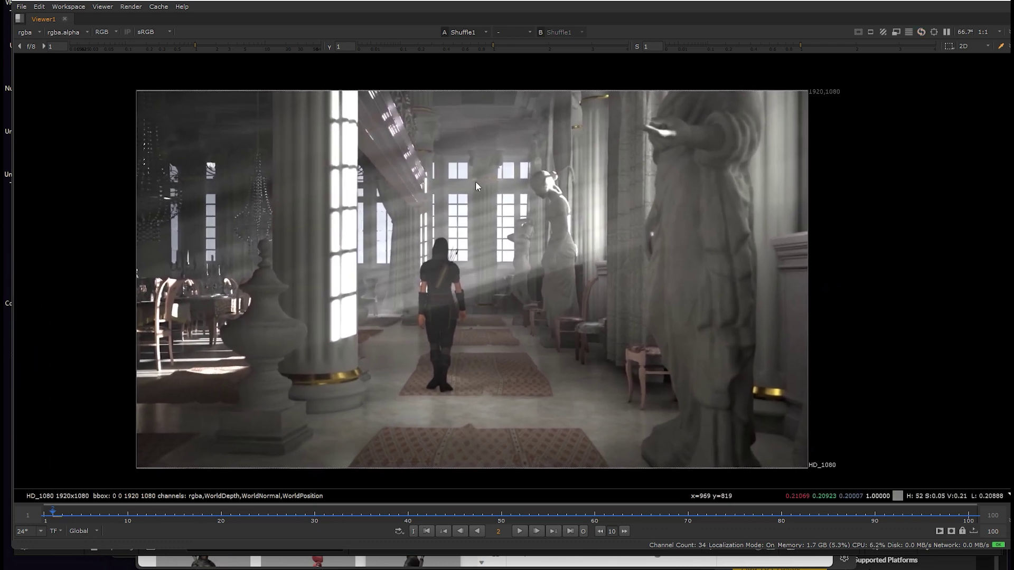
pyautogui.moveTo(476, 183); pyautogui.dragTo(474, 183, button='middle')
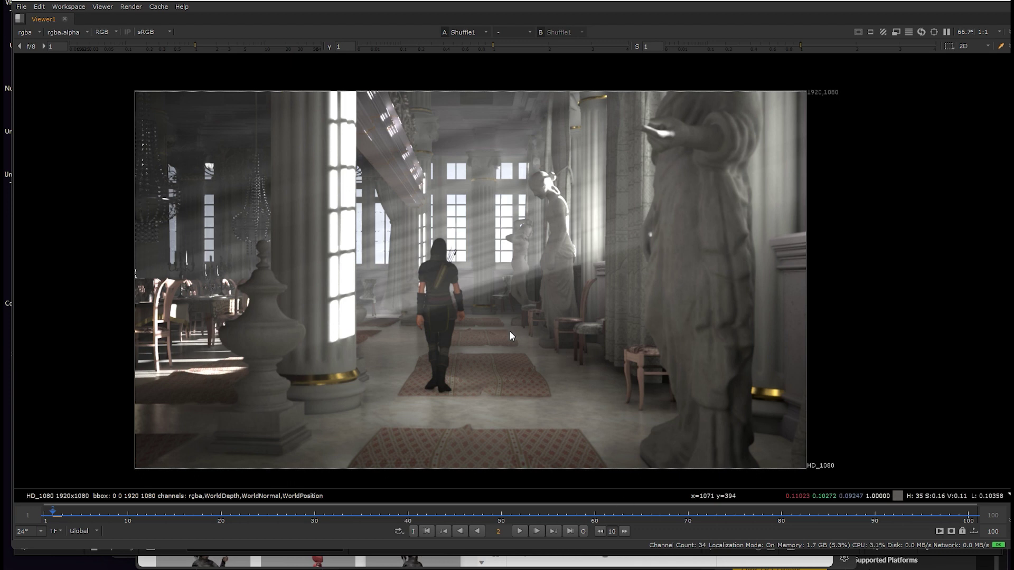
# Set the project's frame rate to 30 fps and its last frame to 150, and maximize the viewer again
pyautogui.press('space')
pyautogui.press('s')
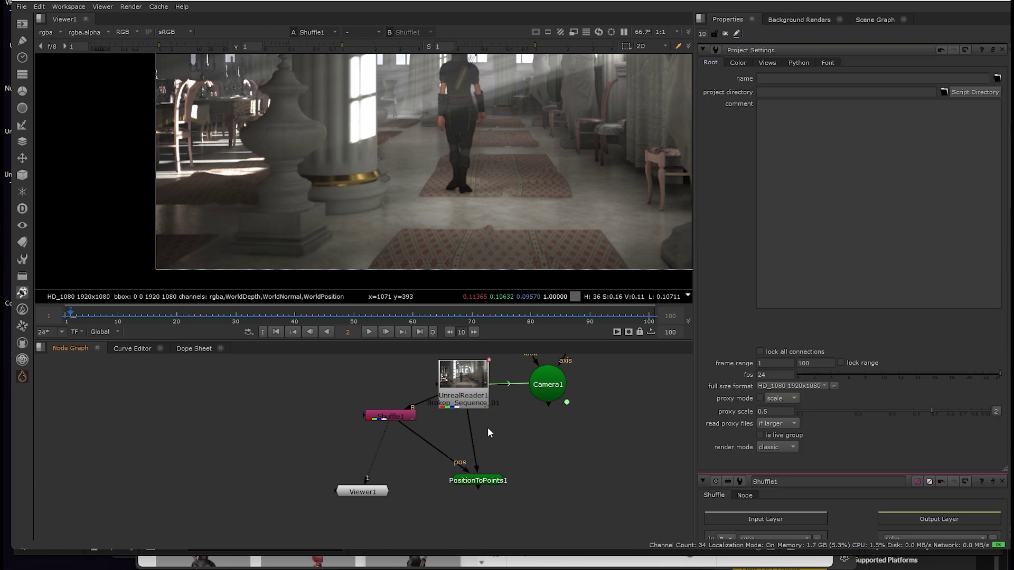
pyautogui.click(775, 373)
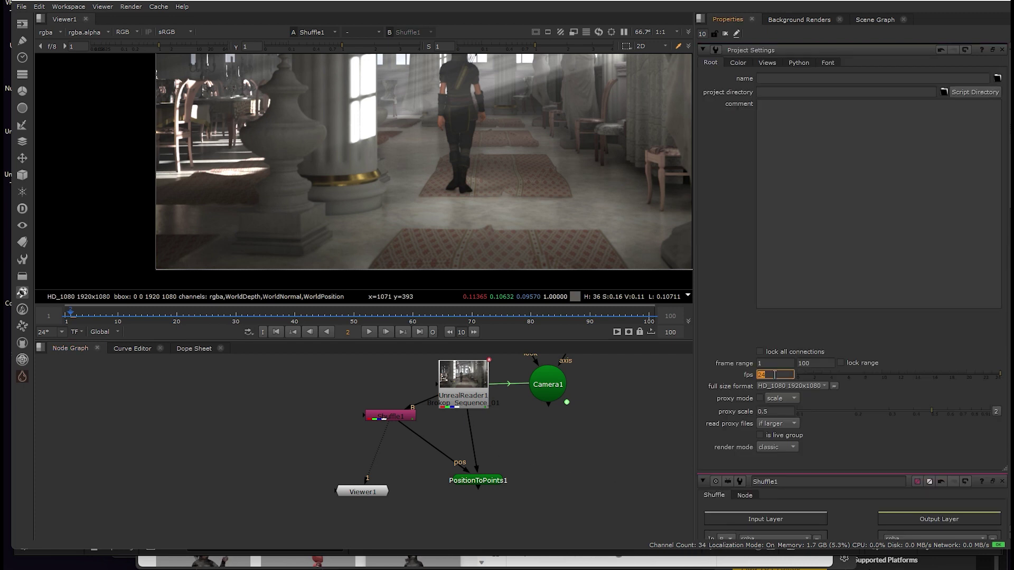
pyautogui.write('30')
pyautogui.click(820, 364)
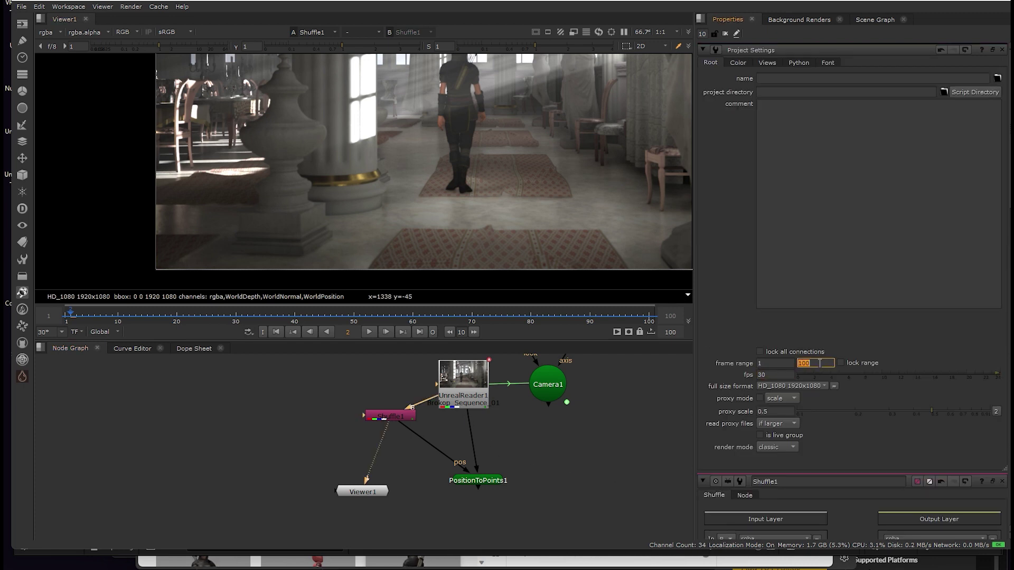
pyautogui.write('150')
pyautogui.press('Return')
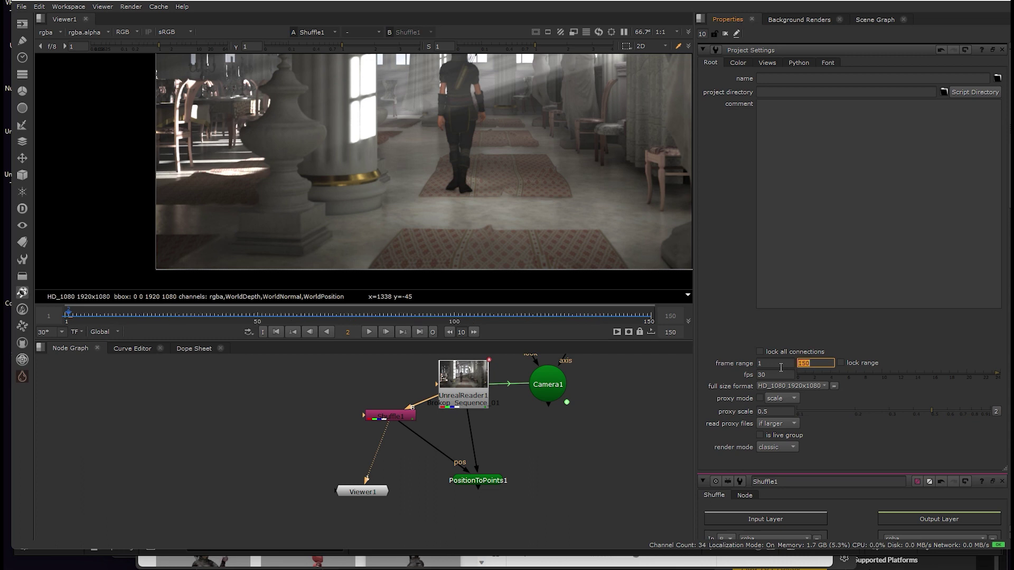
pyautogui.click(734, 362)
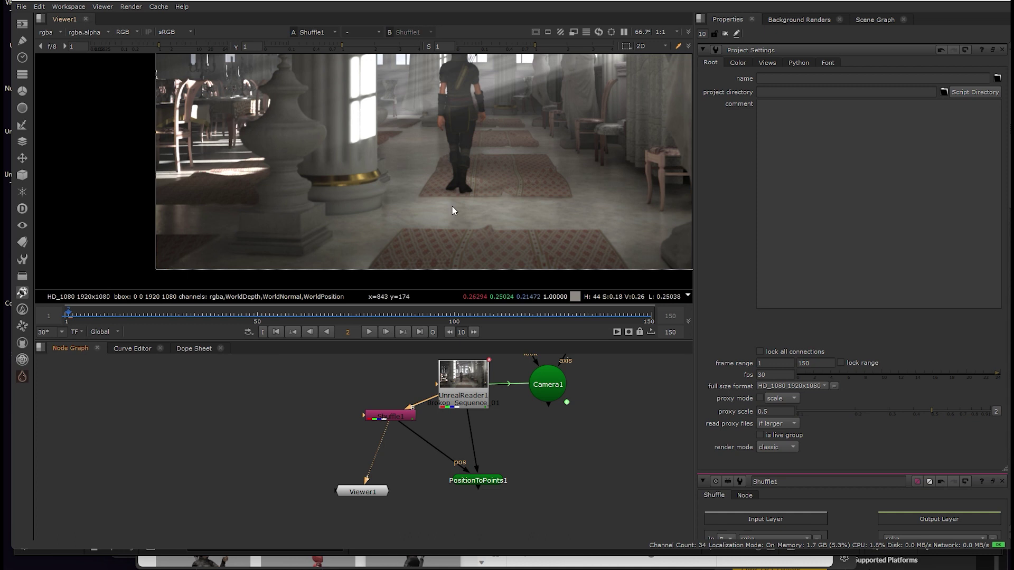
pyautogui.press('space')
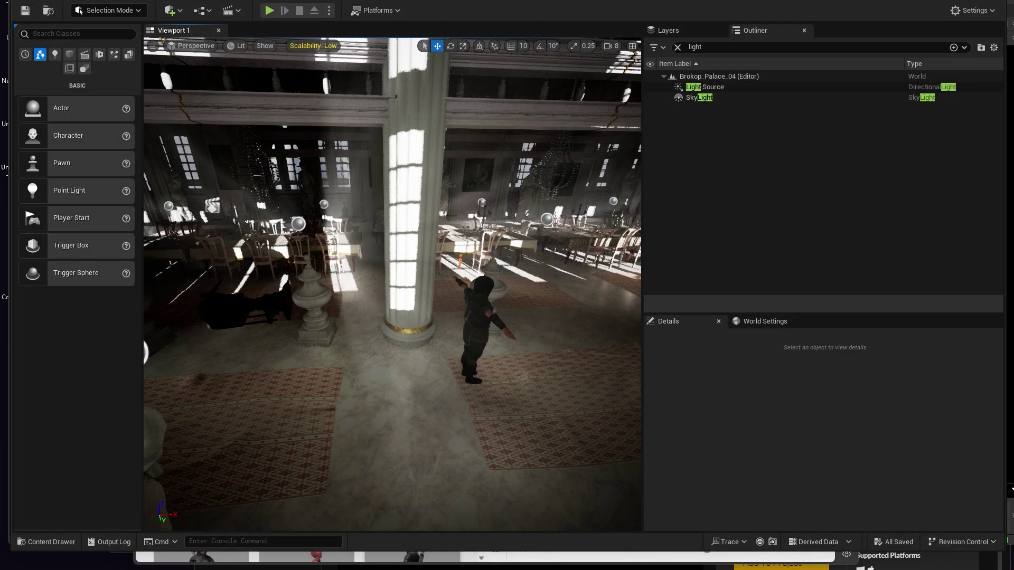
# In Unreal Editor, select the palace floor and view the hall's interior from above
pyautogui.click(401, 401)
pyautogui.keyDown('alt'); pyautogui.moveTo(402, 402); pyautogui.dragTo(564, 454); pyautogui.keyUp('alt')
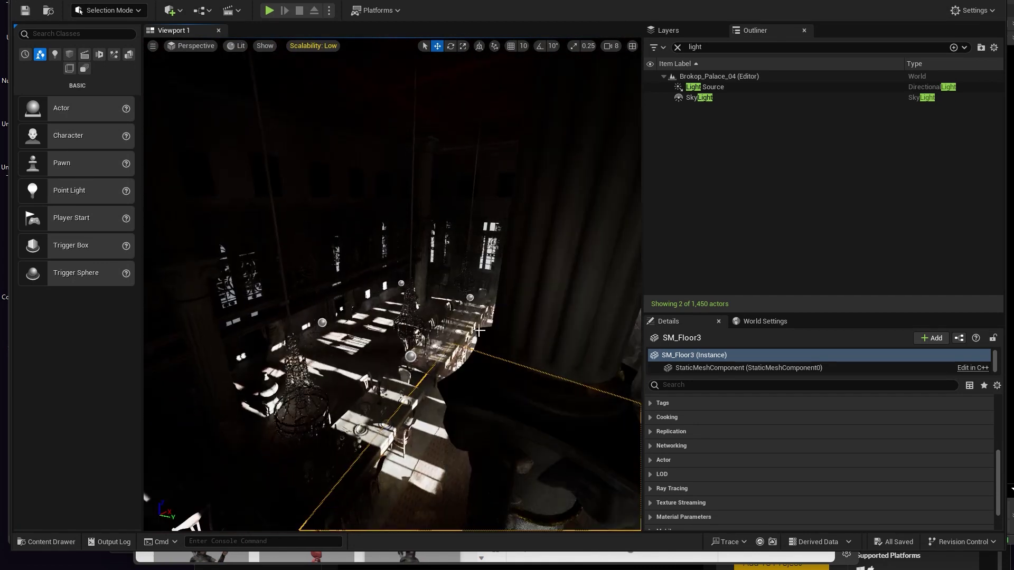
# Switch to the Epic Games Launcher to view the PalaceHall marketplace page, then to Mixamo's animations page in the browser
pyautogui.hotkey('alt', 'Tab')
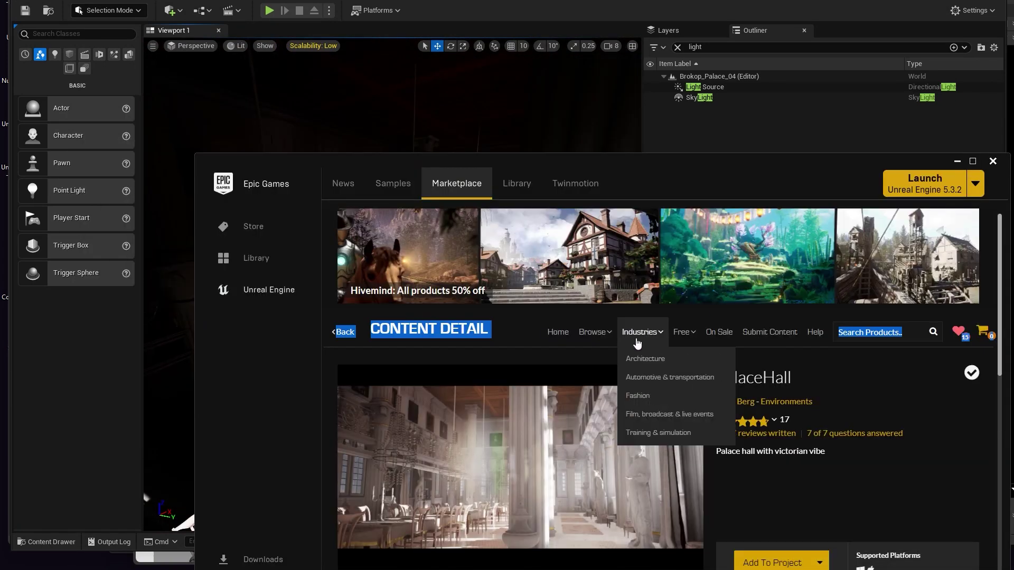
pyautogui.moveTo(671, 158); pyautogui.dragTo(581, 16)
pyautogui.click(625, 226)
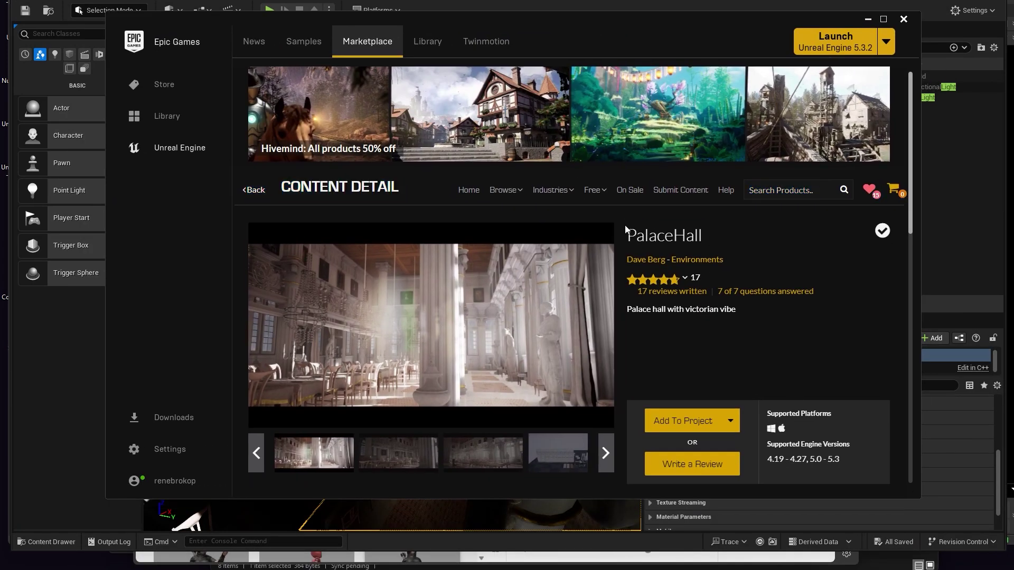
pyautogui.hotkey('alt', 'Tab')
pyautogui.hotkey('alt', 'Tab')
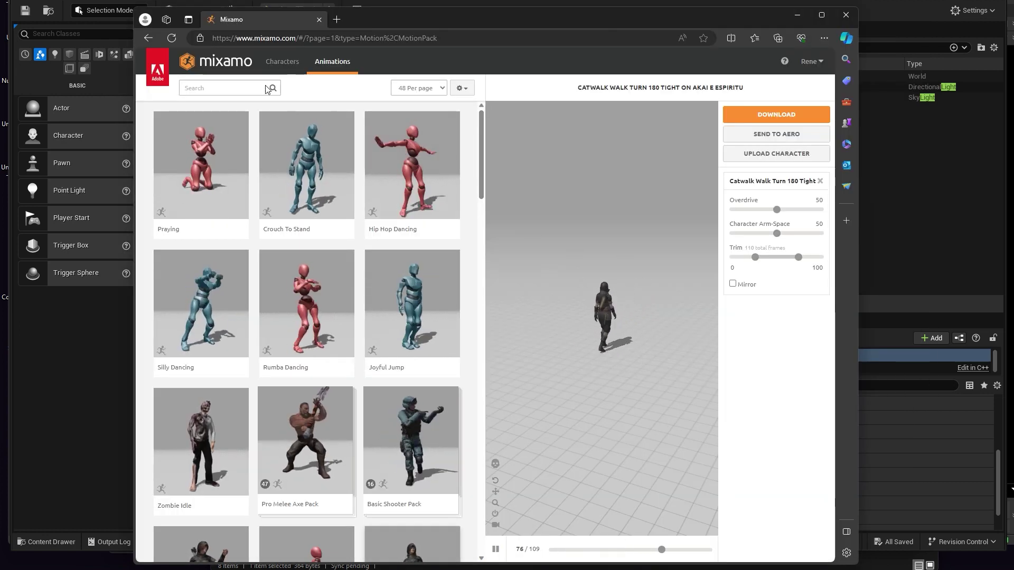
# Return to Unreal Editor for a closer look at the palace interior, and switch back to NukeX's viewer
pyautogui.hotkey('alt', 'Tab')
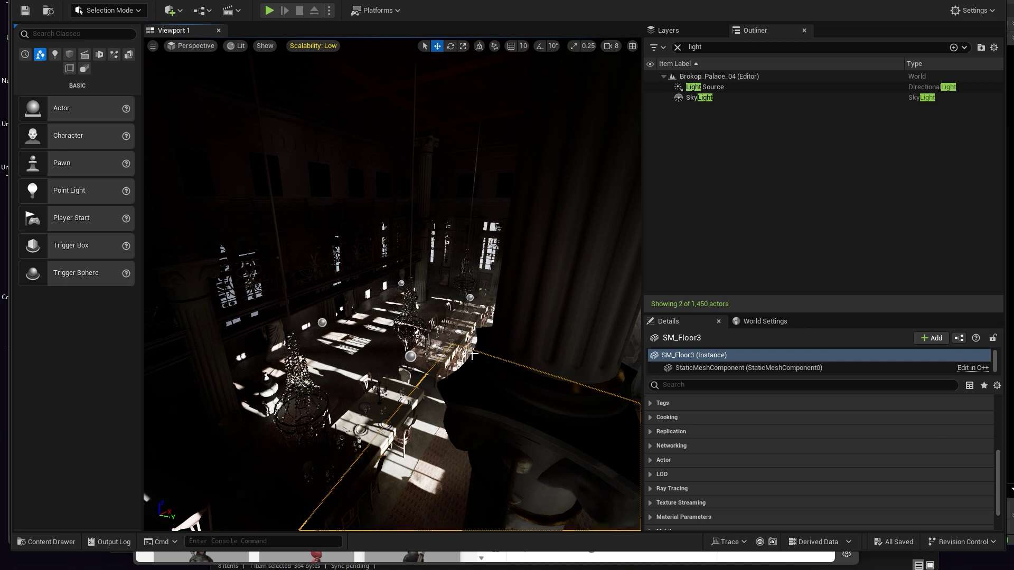
pyautogui.scroll(2, 450, 335)
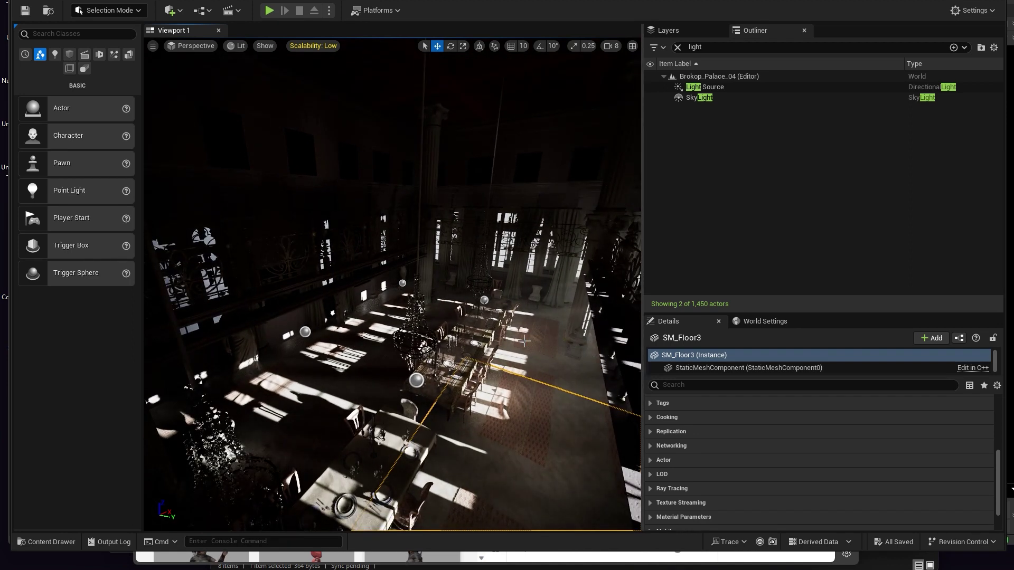
pyautogui.hotkey('alt', 'Tab')
pyautogui.click(706, 232)
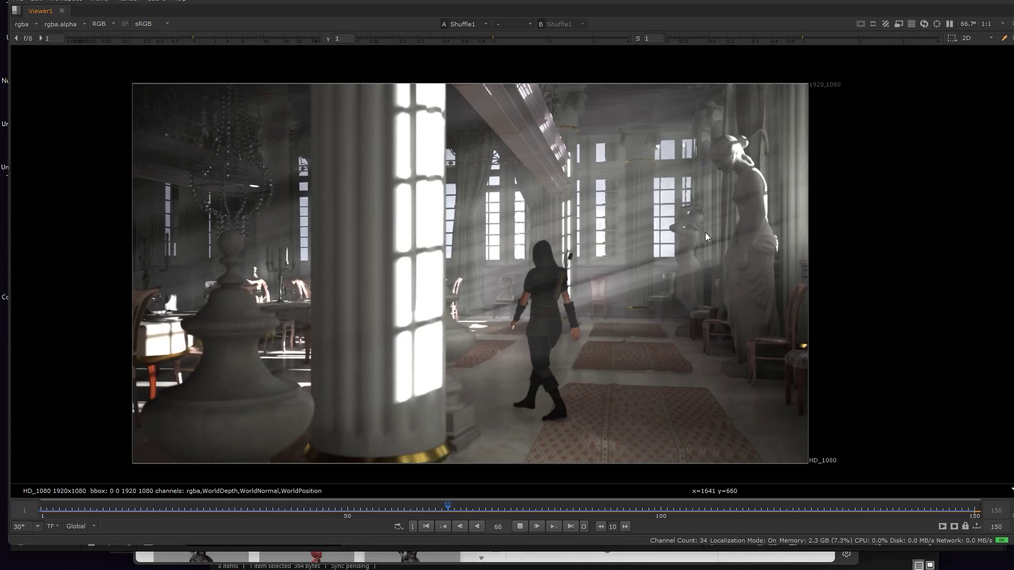